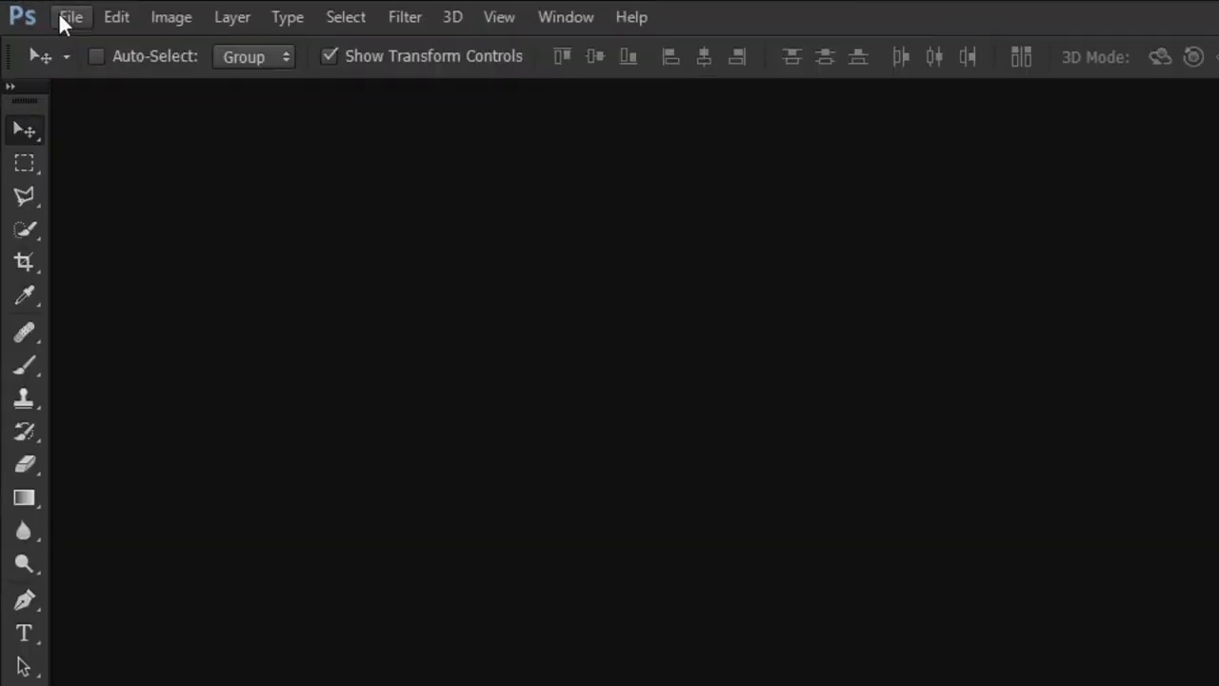
Open Man.jpg and unlock its Background layer into Layer 0.
click(58, 12)
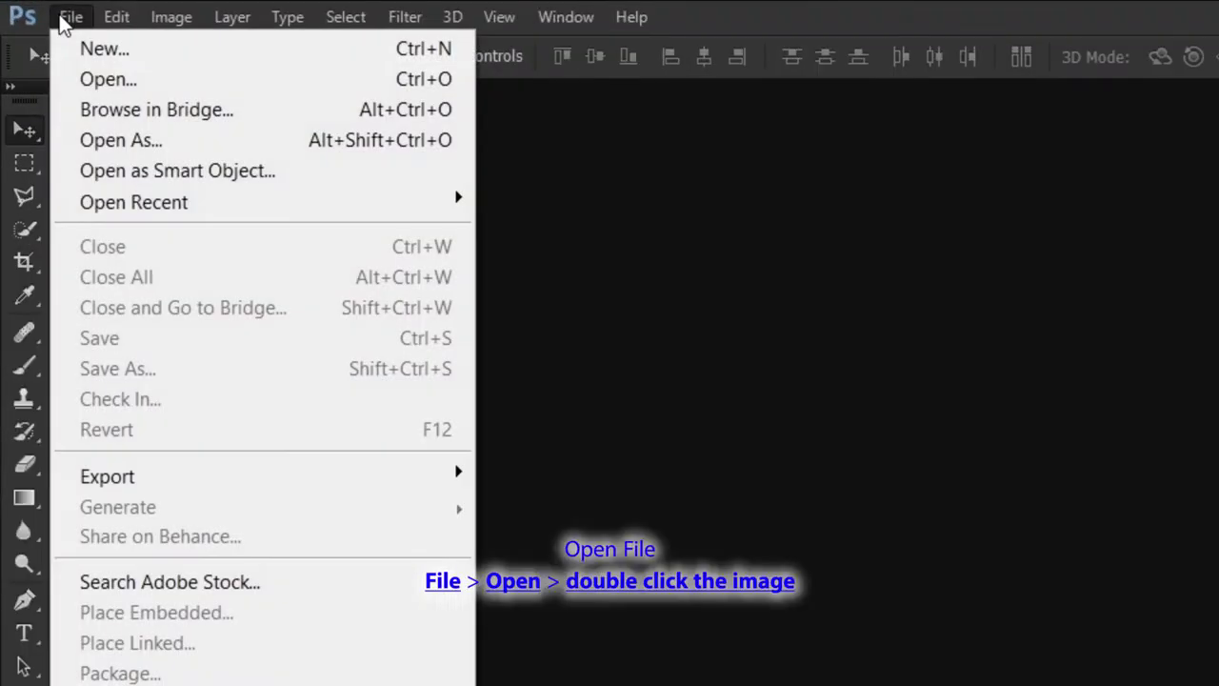
click(98, 77)
double_click(775, 153)
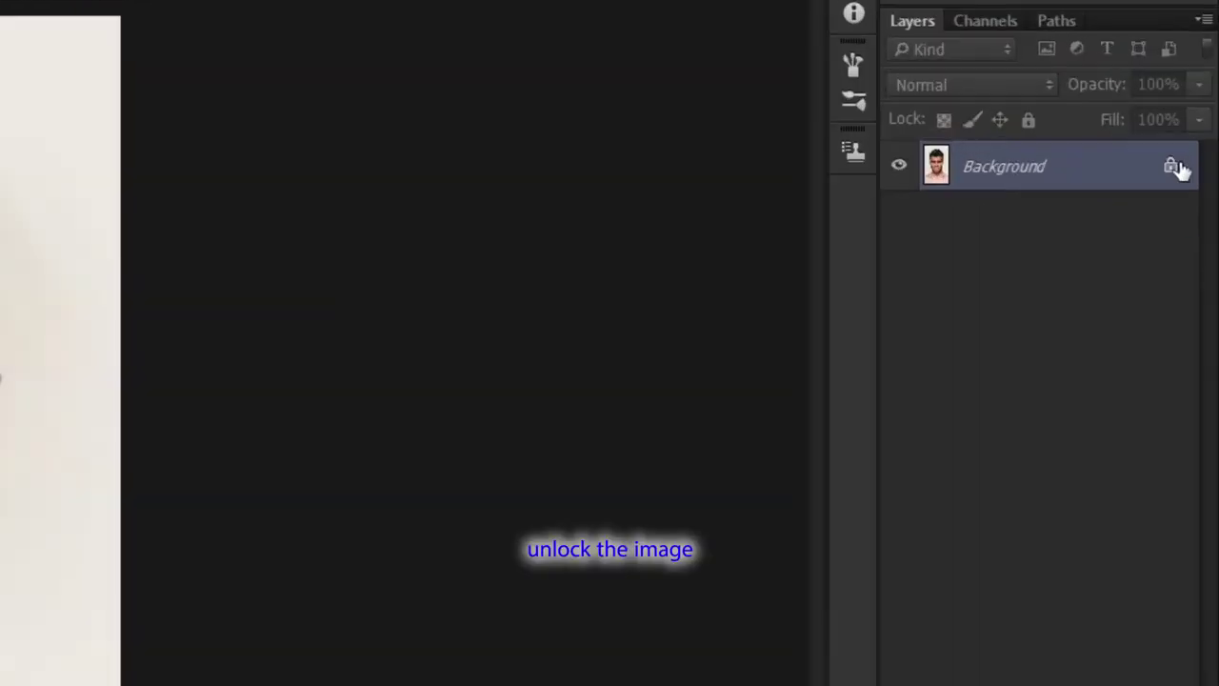
click(1172, 168)
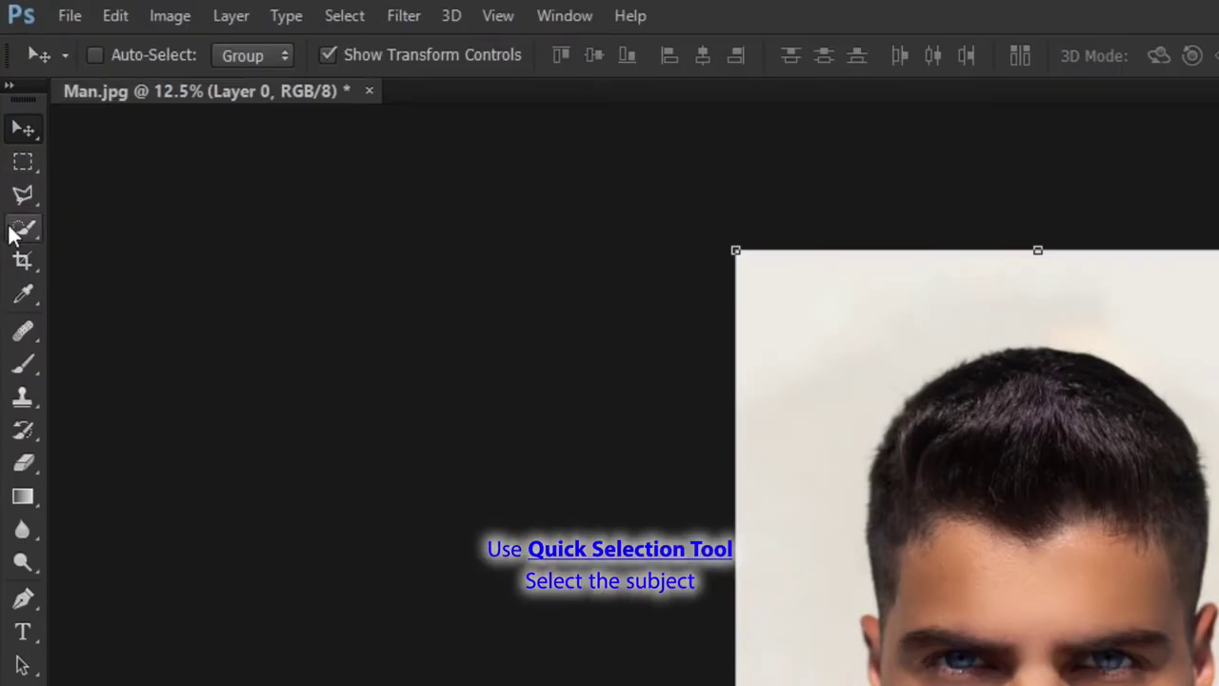
Quick-select the man, then refine edges with brush size 122 and output to New Layer.
click(14, 231)
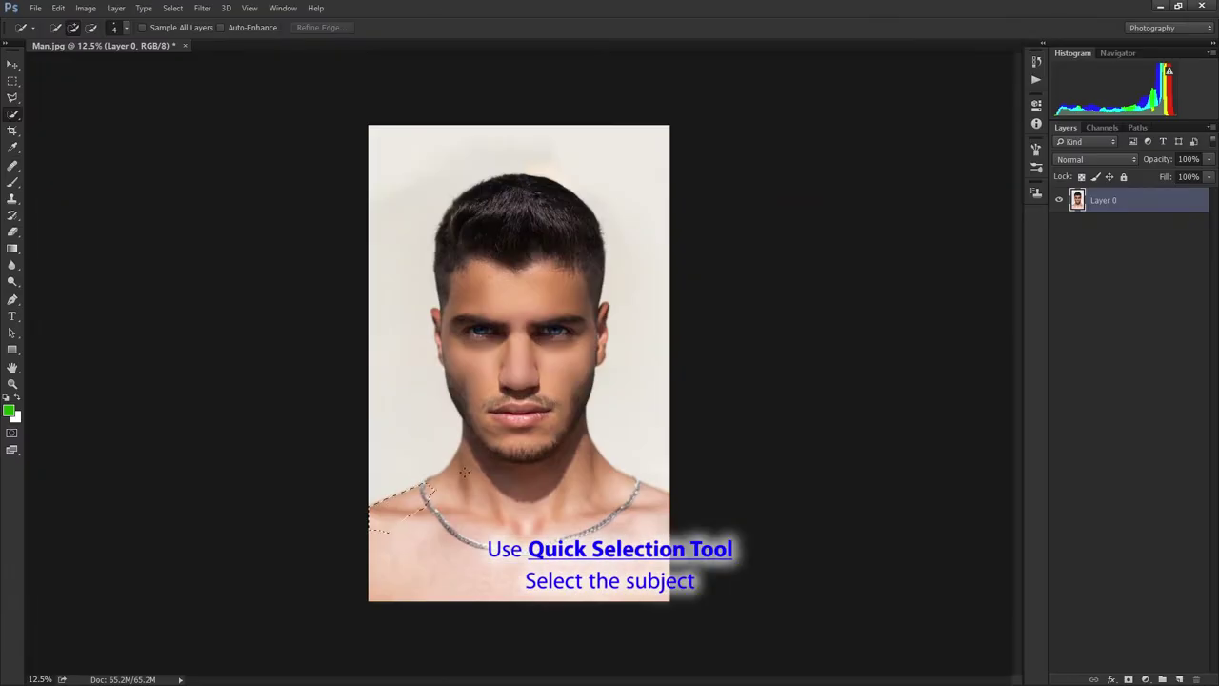
mouse_move(464, 473)
mouse_down()
mouse_move(514, 429)
mouse_move(519, 238)
mouse_up()
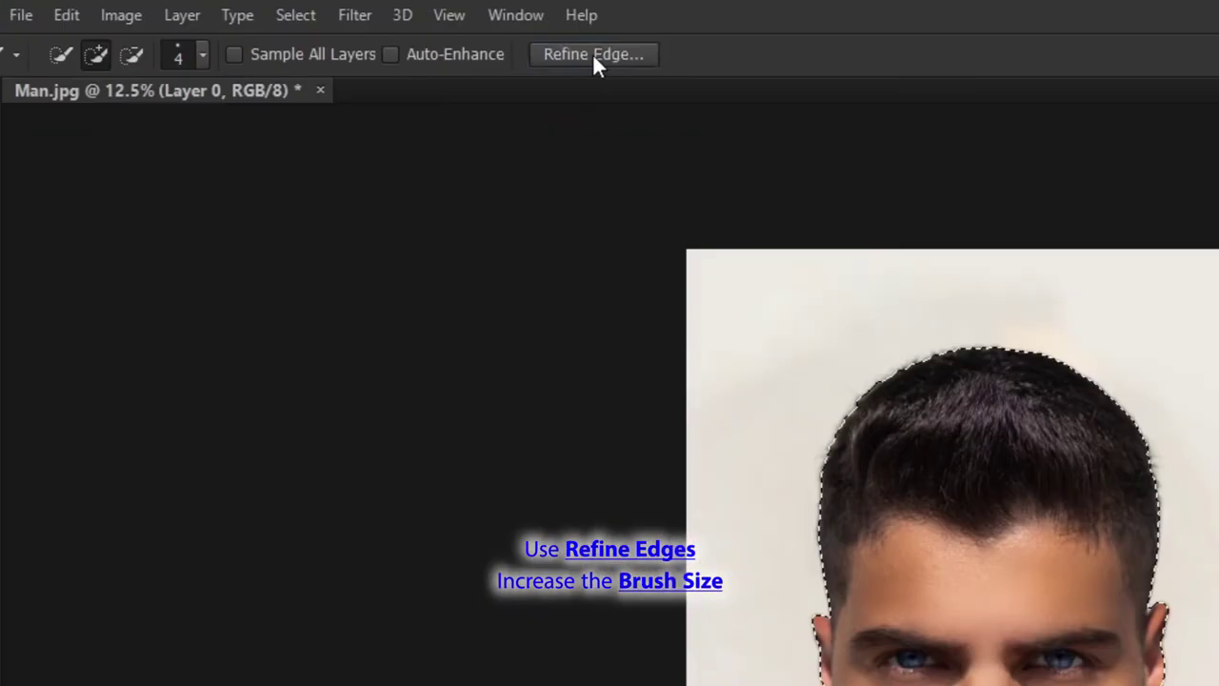
click(593, 54)
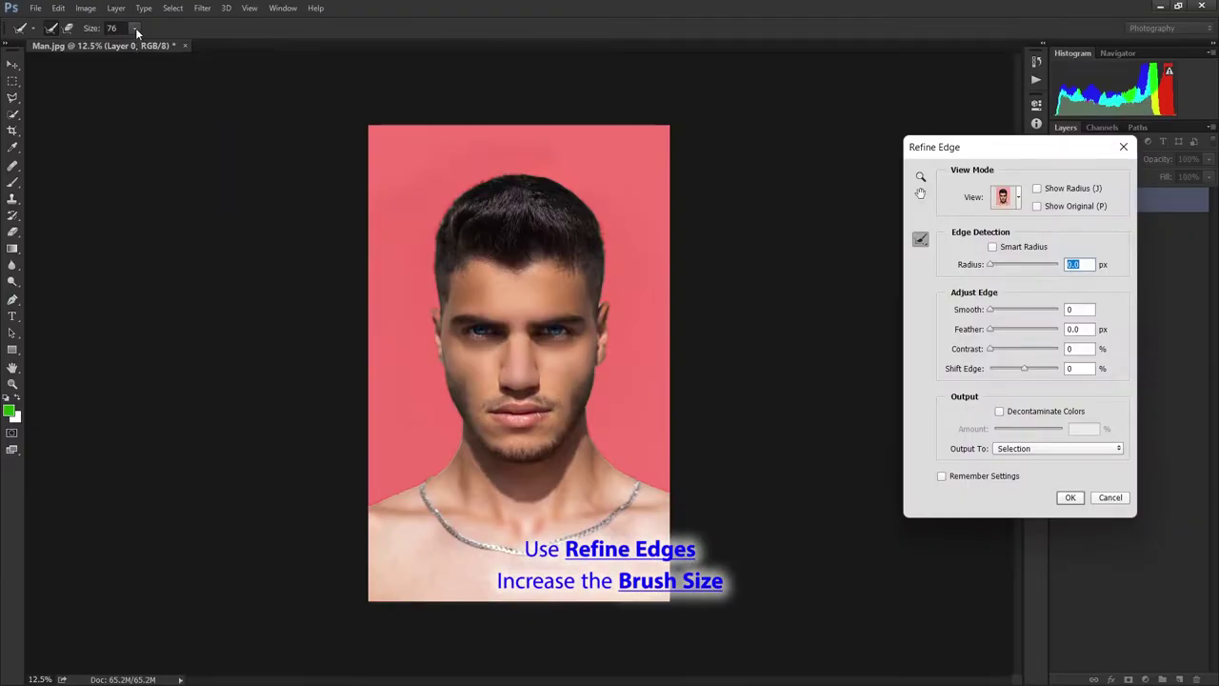
click(135, 29)
drag(135, 46, 152, 43)
mouse_move(369, 503)
mouse_down()
mouse_move(454, 459)
mouse_move(437, 309)
mouse_move(668, 495)
mouse_up()
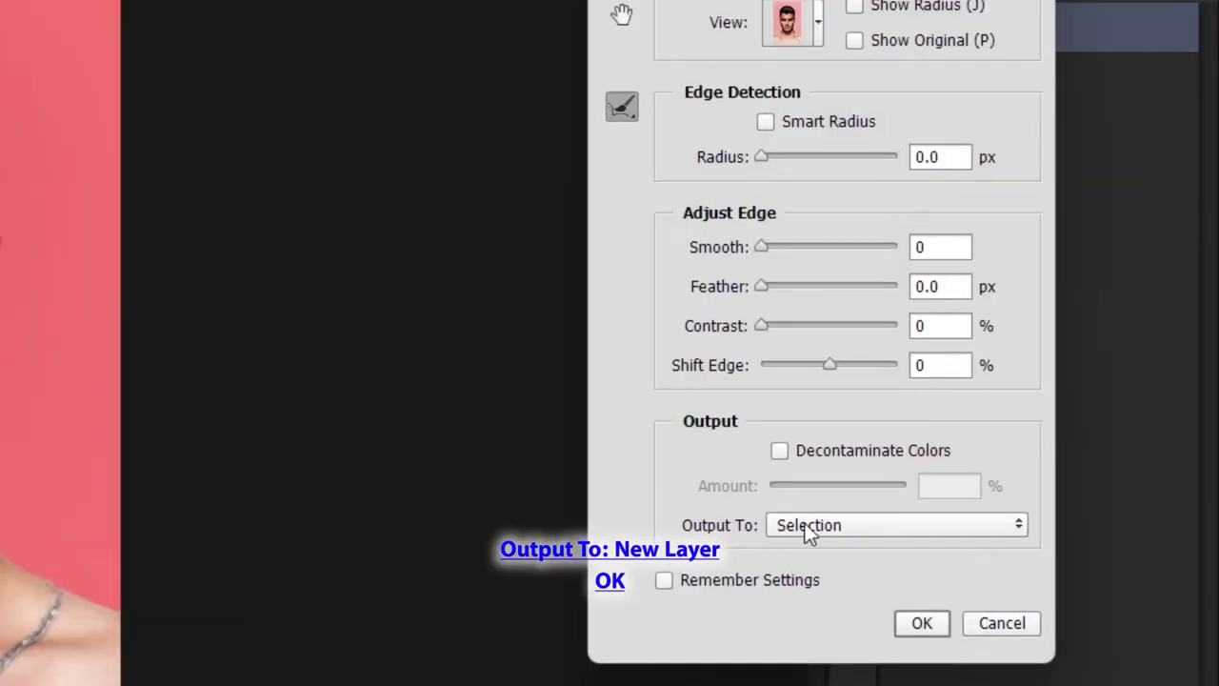
click(808, 533)
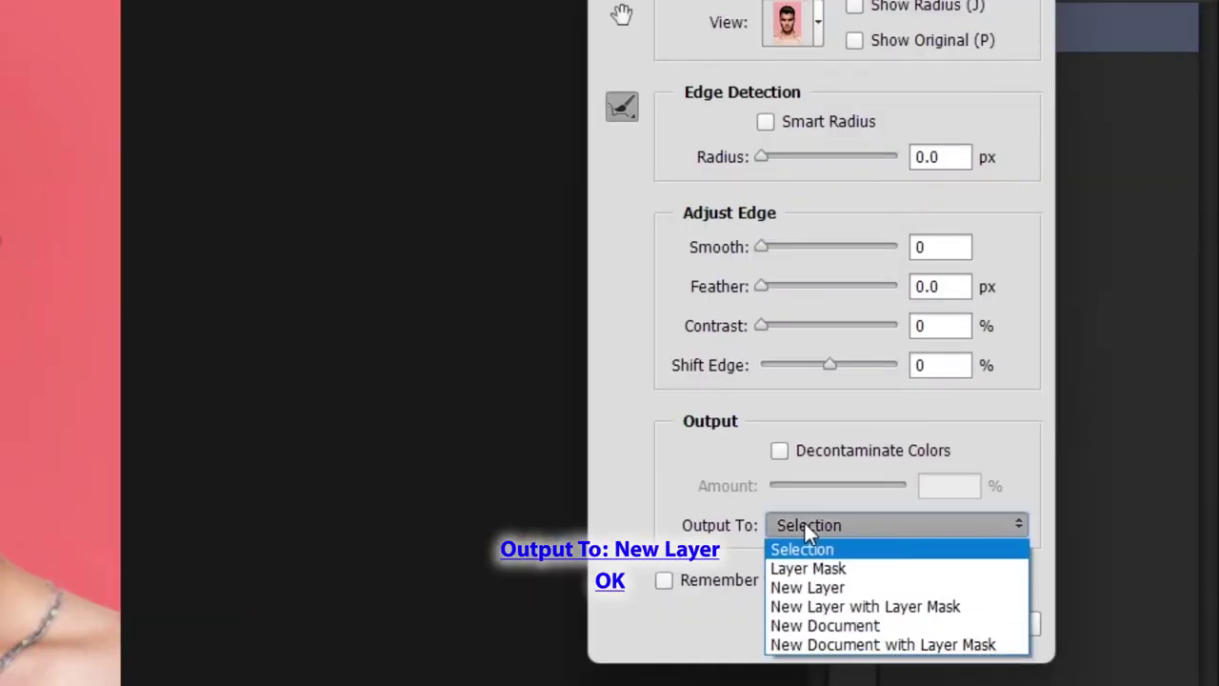
click(810, 587)
click(1015, 542)
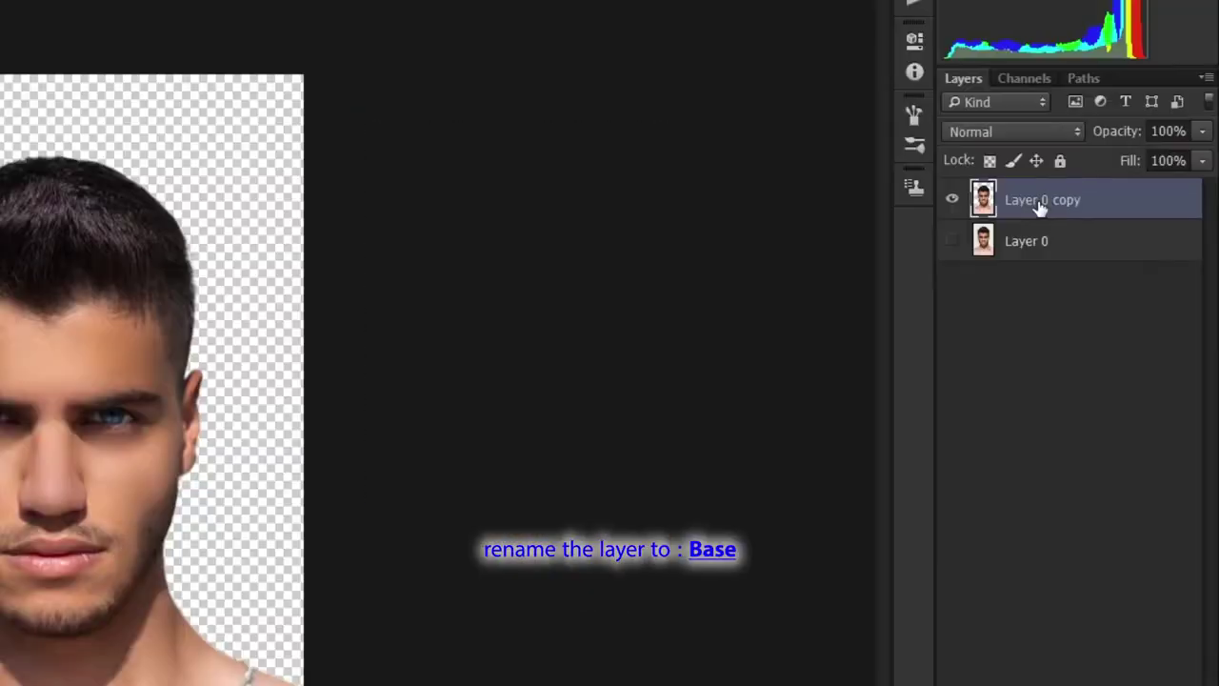
Rename the copied cut-out layer to Base.
double_click(1040, 208)
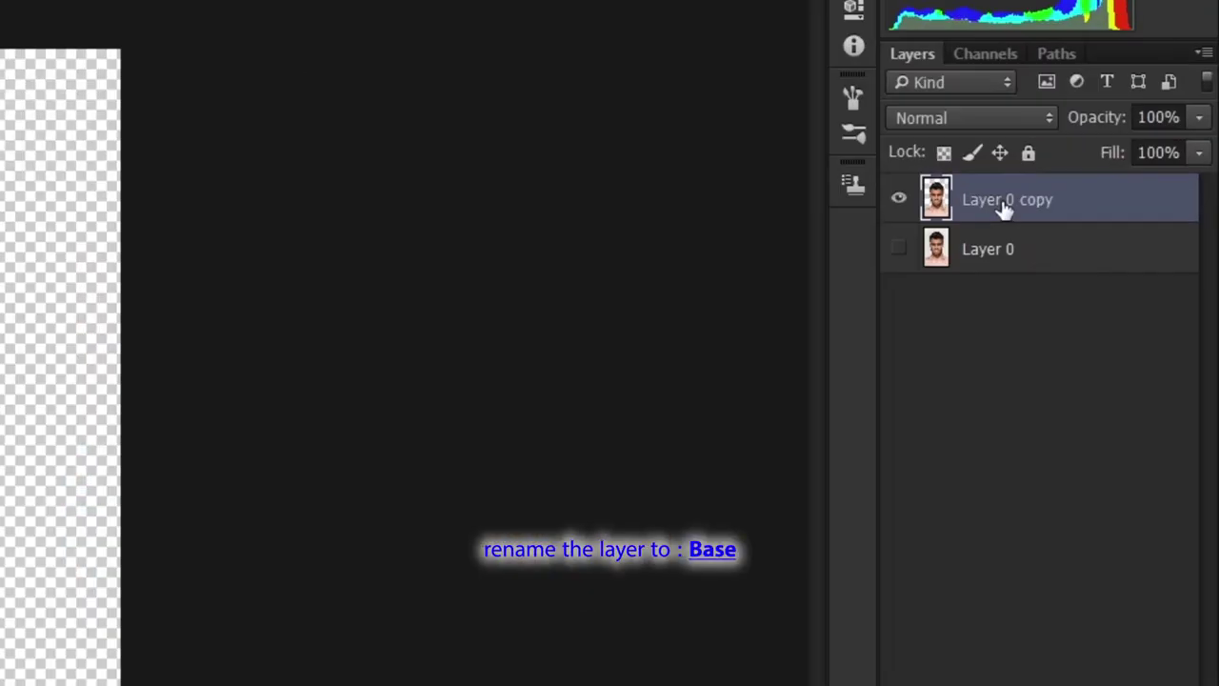
text(B)
text(ase)
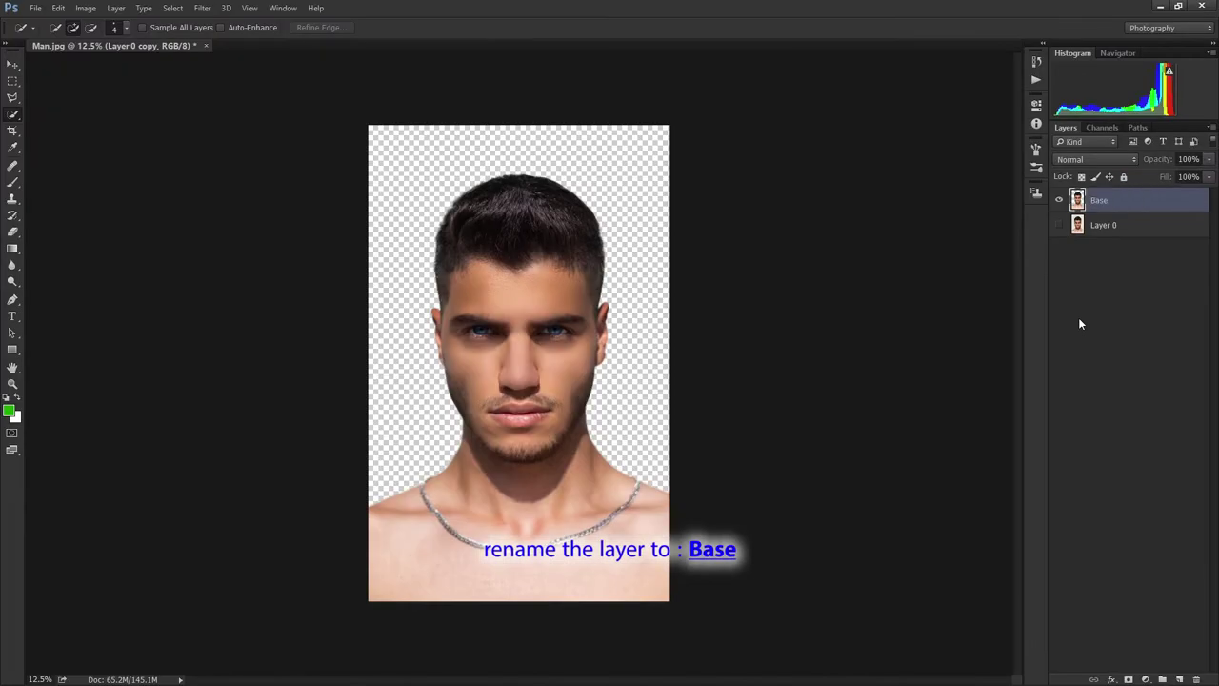
key(Return)
Add a new empty layer below Base and name it Background.
click(1141, 674)
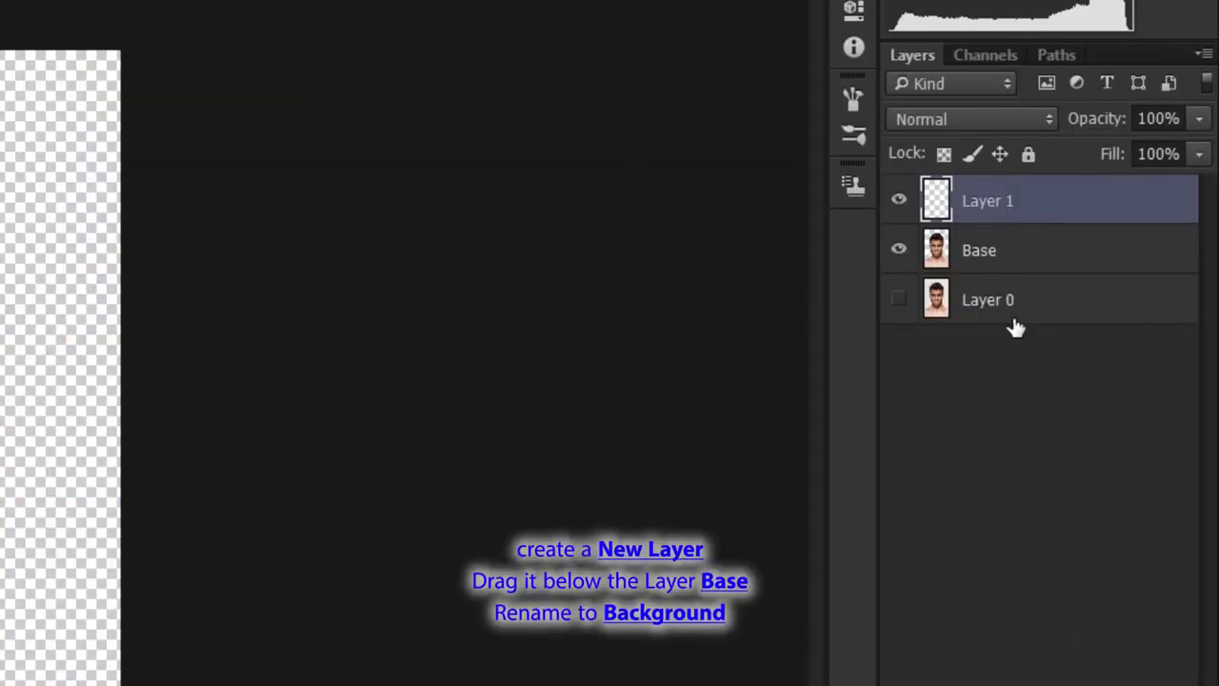
mouse_move(1007, 208)
mouse_down()
mouse_move(1007, 273)
mouse_move(985, 251)
mouse_up()
double_click(985, 250)
text(Background)
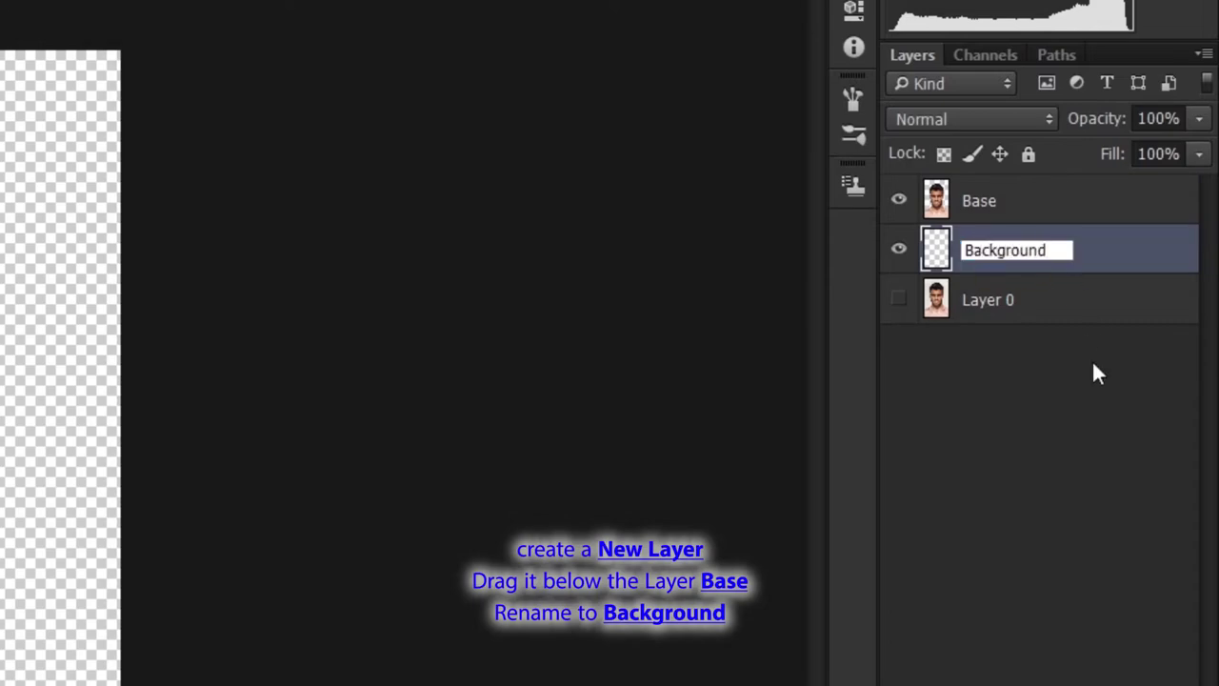
key(Return)
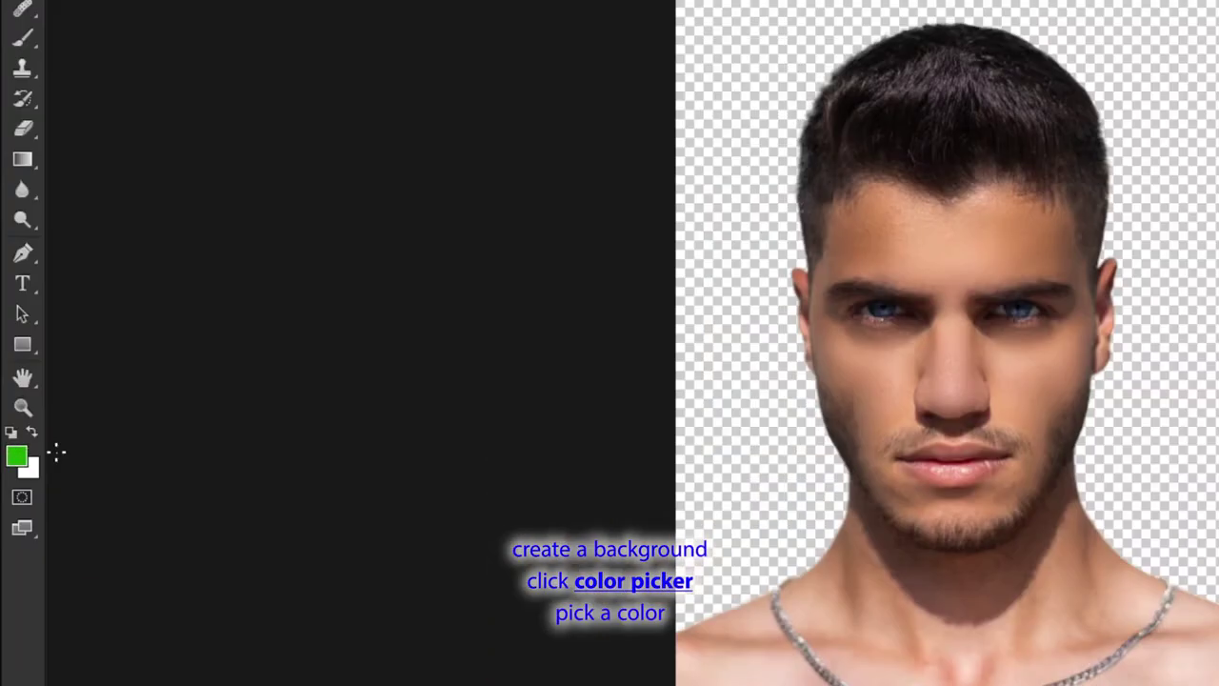
Set the foreground colour to bright green #21a303.
click(17, 458)
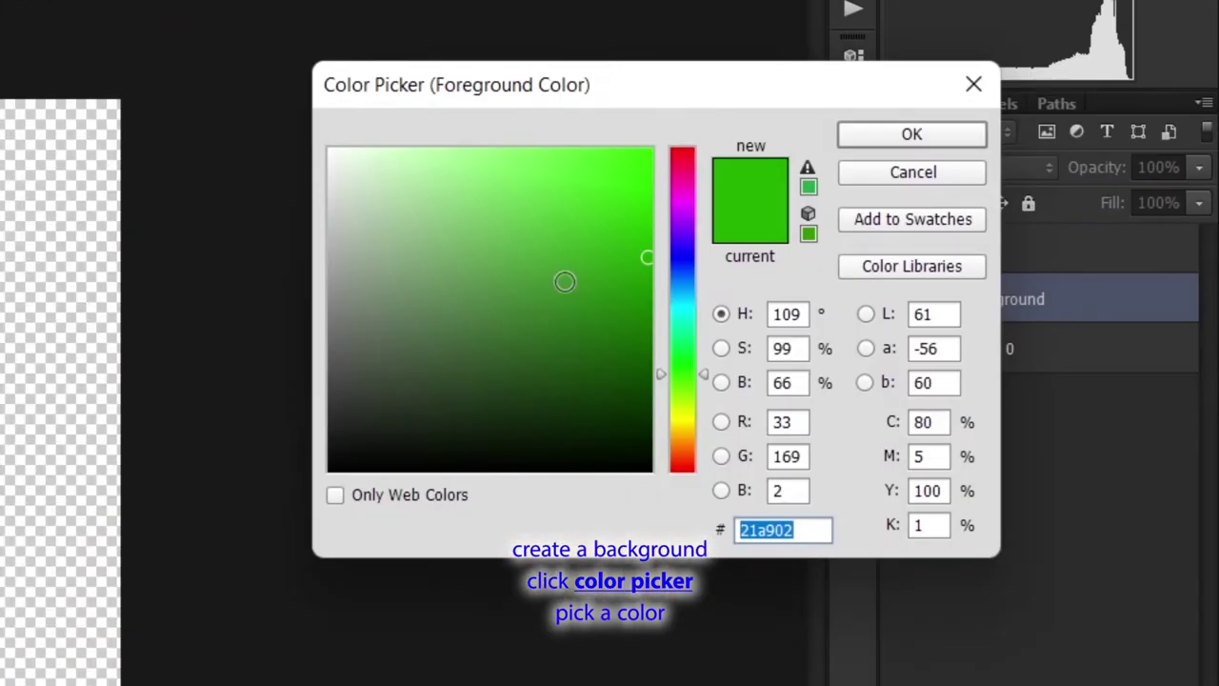
drag(617, 295, 646, 265)
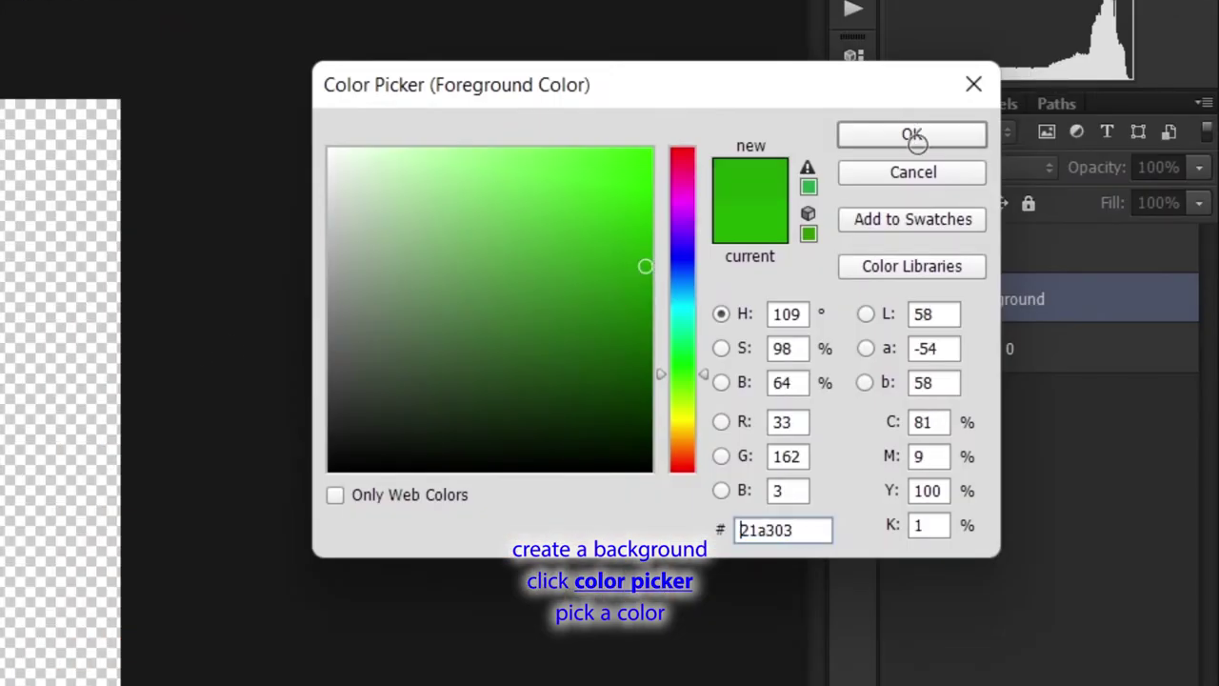
click(912, 136)
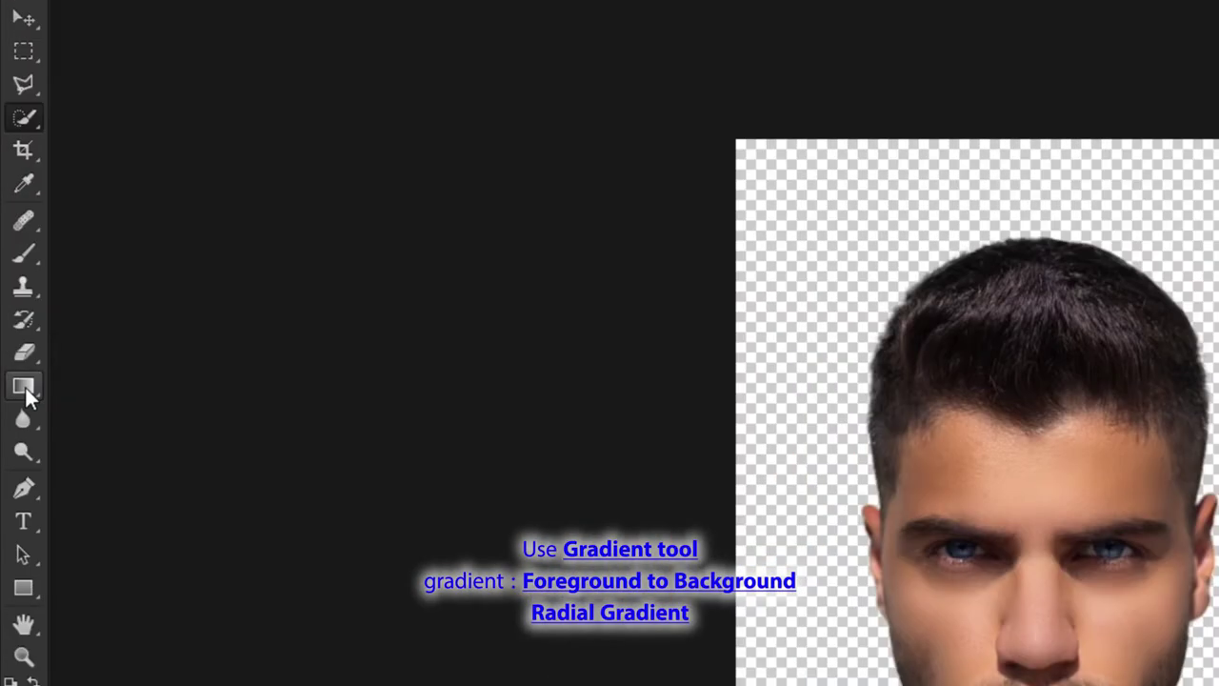
Fill Background with a radial Foreground-to-Background gradient dragged outward from the face.
right_click(13, 249)
click(43, 250)
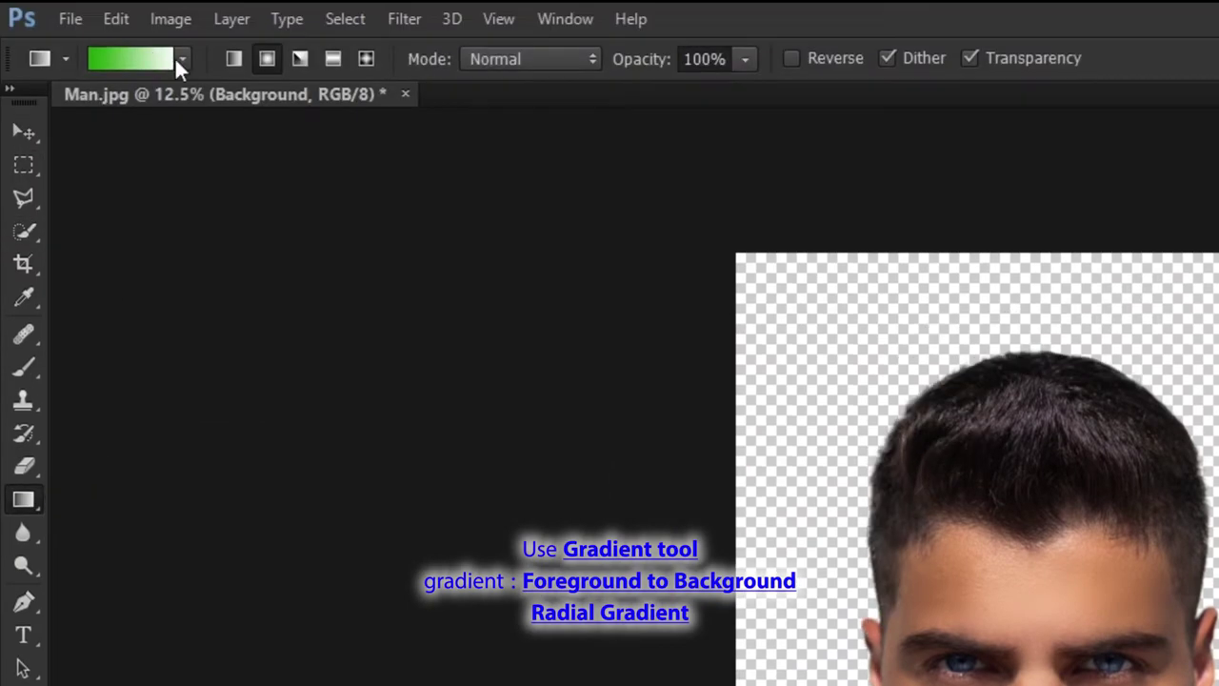
click(178, 59)
click(49, 108)
click(183, 71)
click(266, 60)
drag(524, 328, 746, 56)
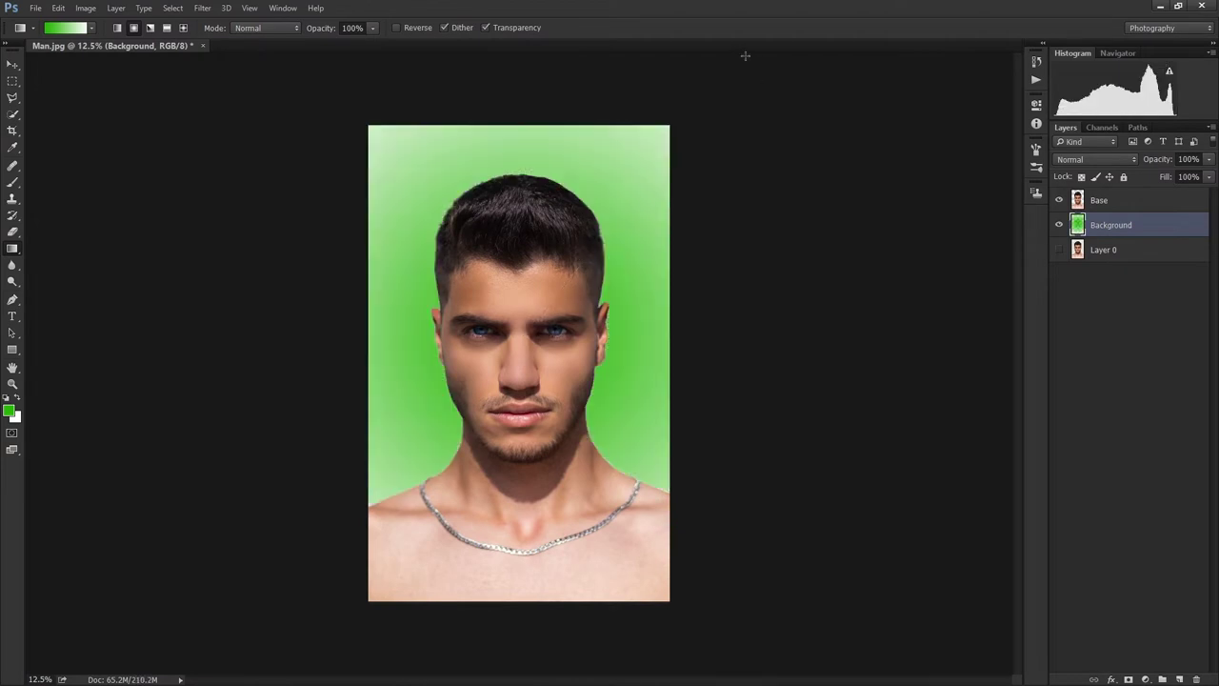
Zoom in on the hair and select the Base layer.
key(ctrl+plus)
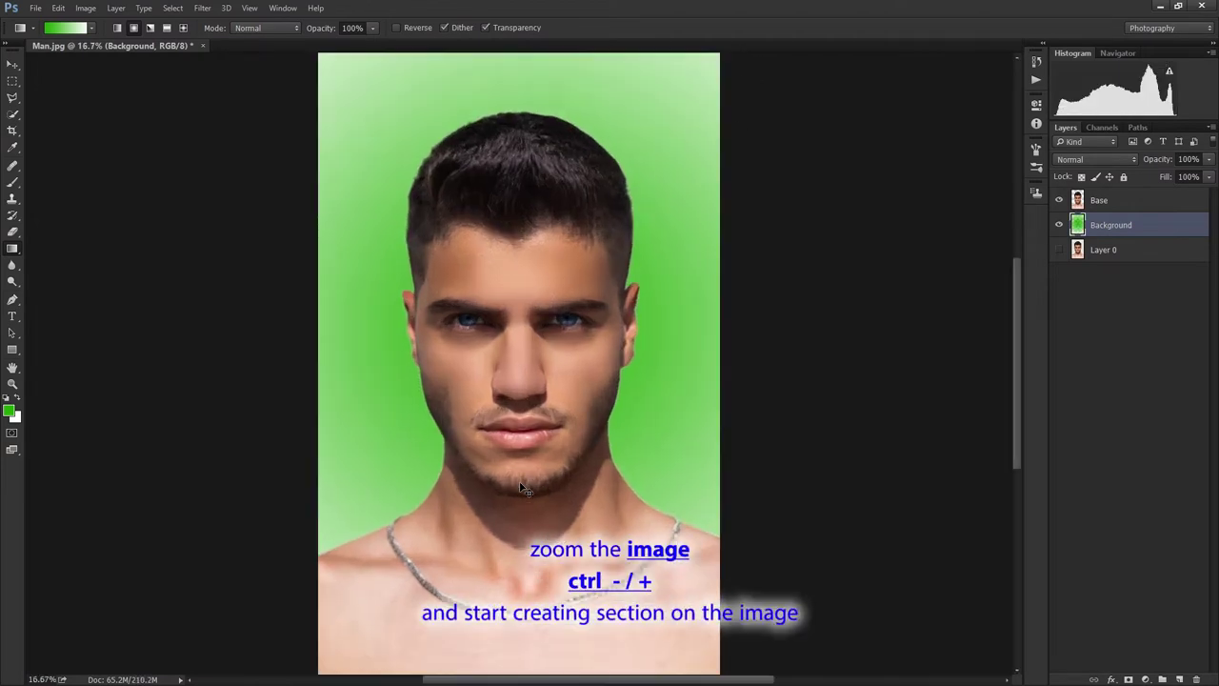
key(ctrl+plus)
drag(1019, 378, 1017, 325)
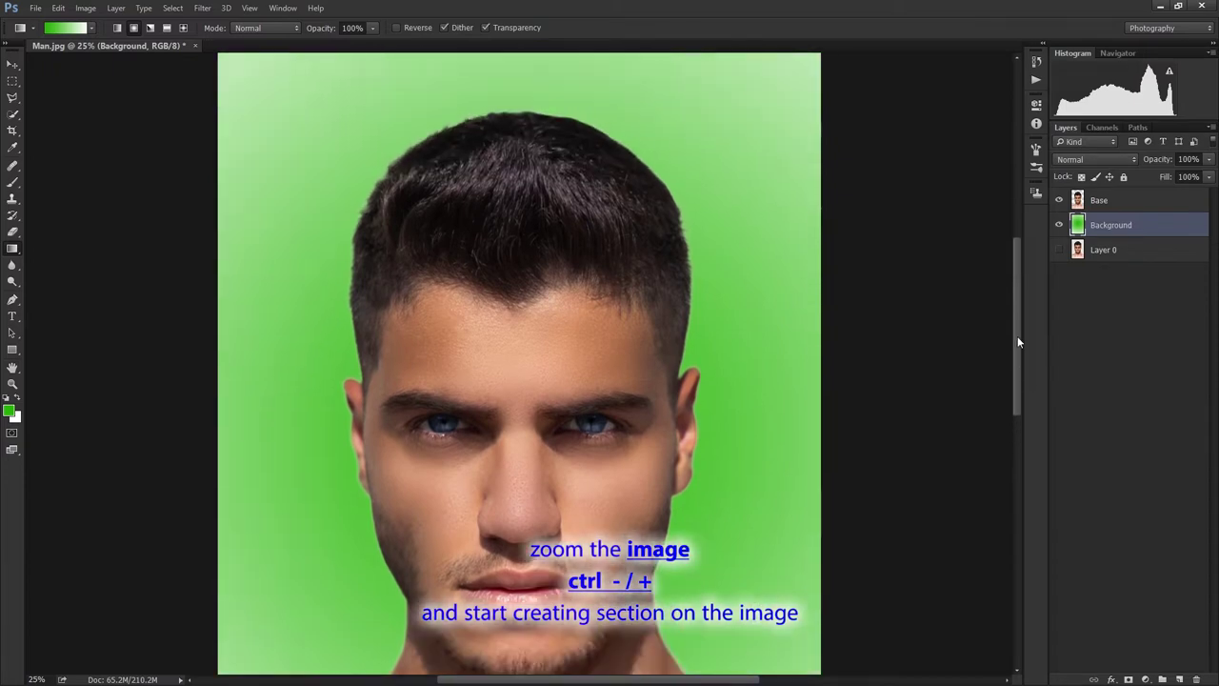
key(ctrl+plus)
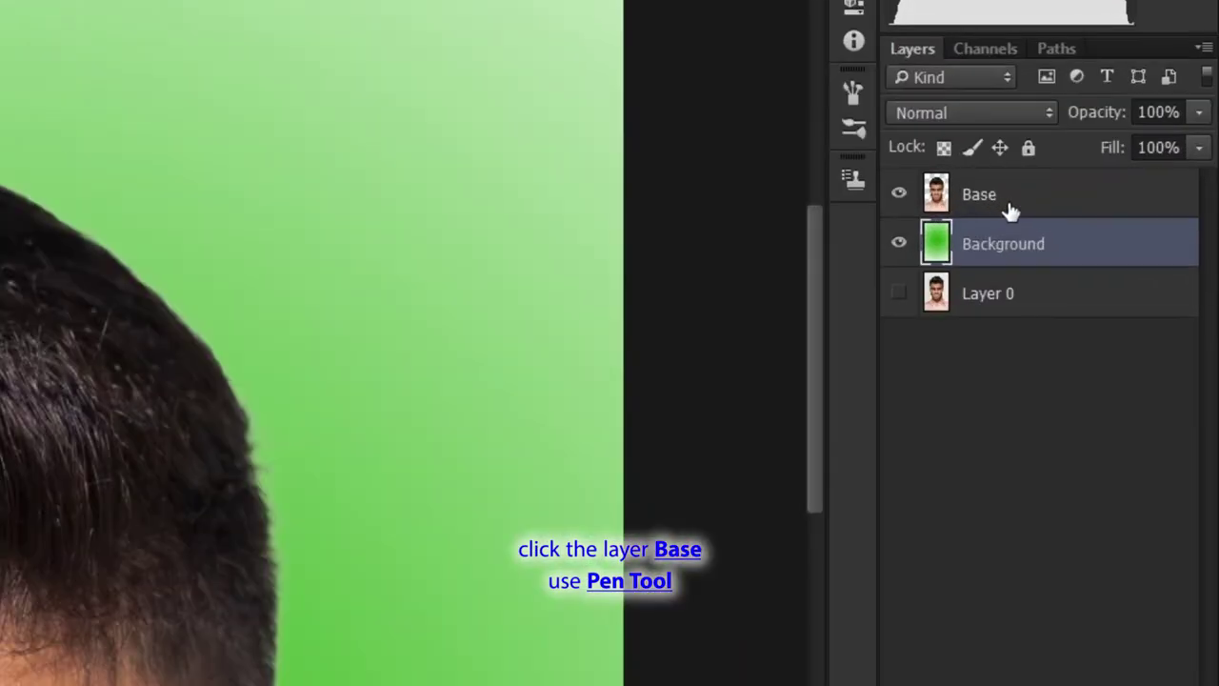
click(1011, 211)
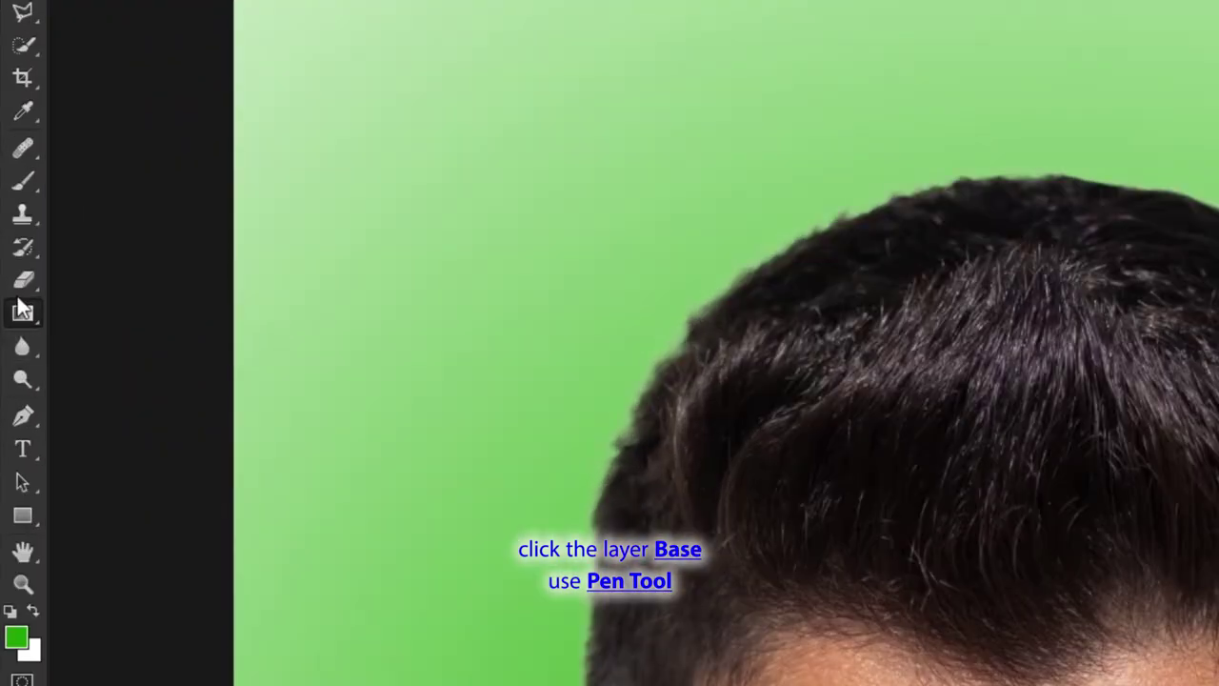
Pen-draw a path around the top of the hair and make it an unfeathered selection.
click(25, 412)
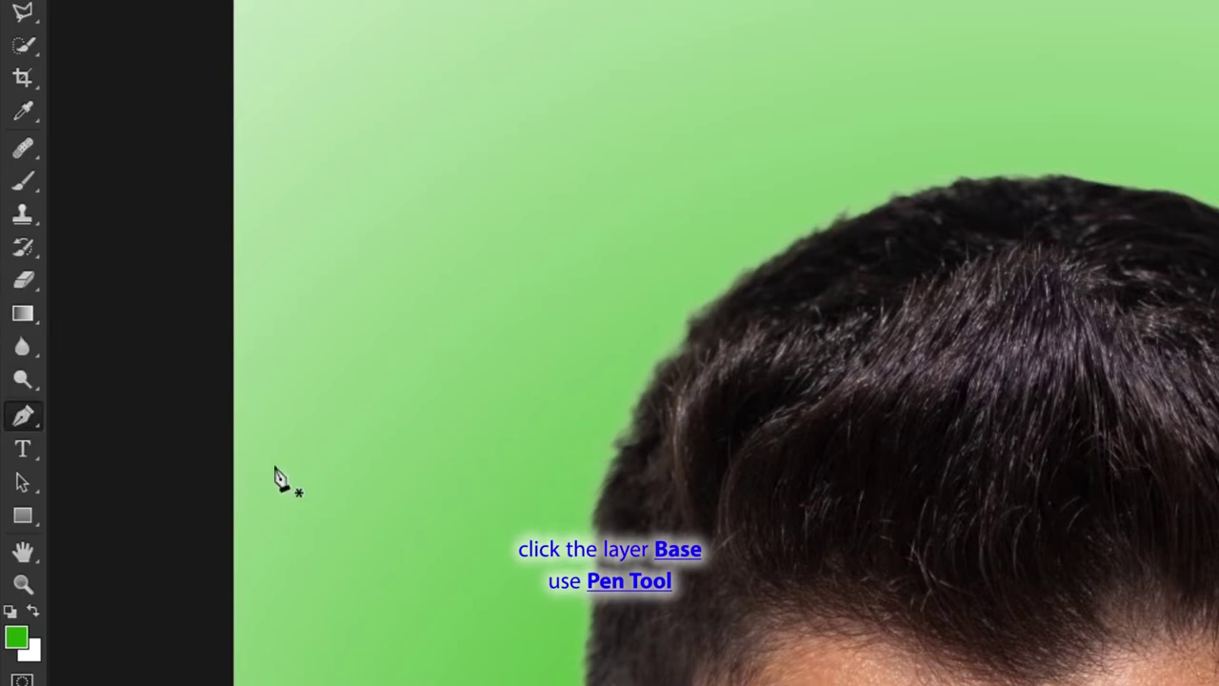
drag(745, 338, 990, 257)
click(761, 238)
click(572, 113)
click(348, 141)
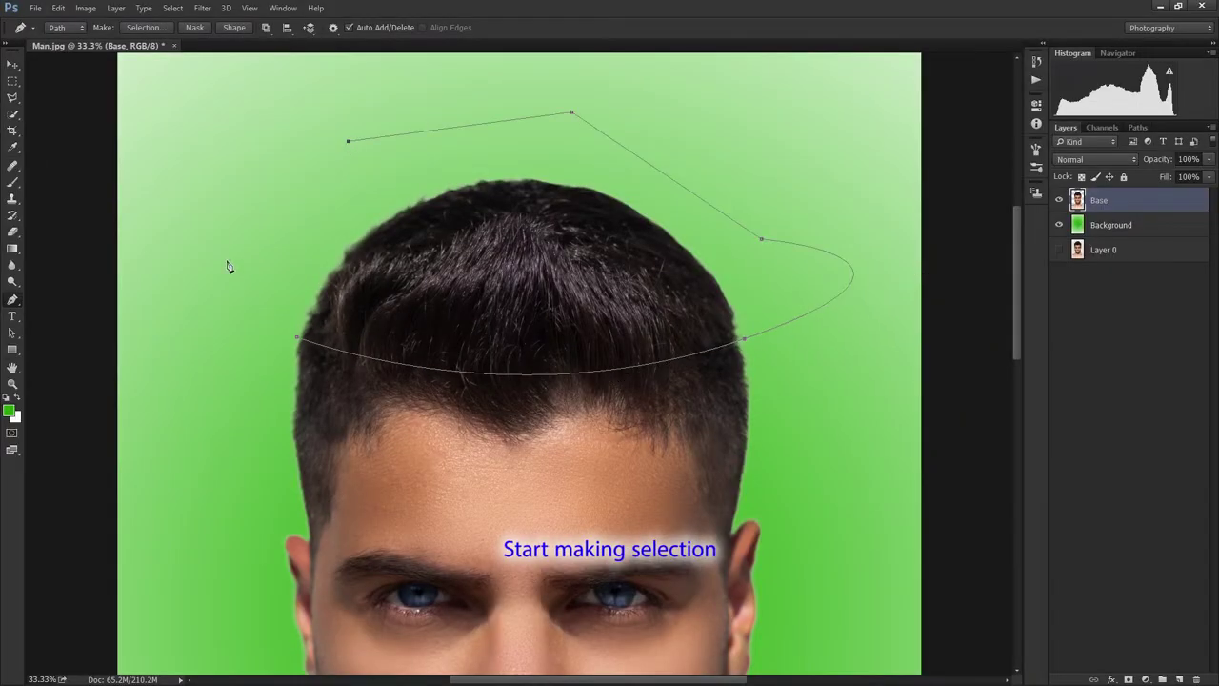
right_click(416, 254)
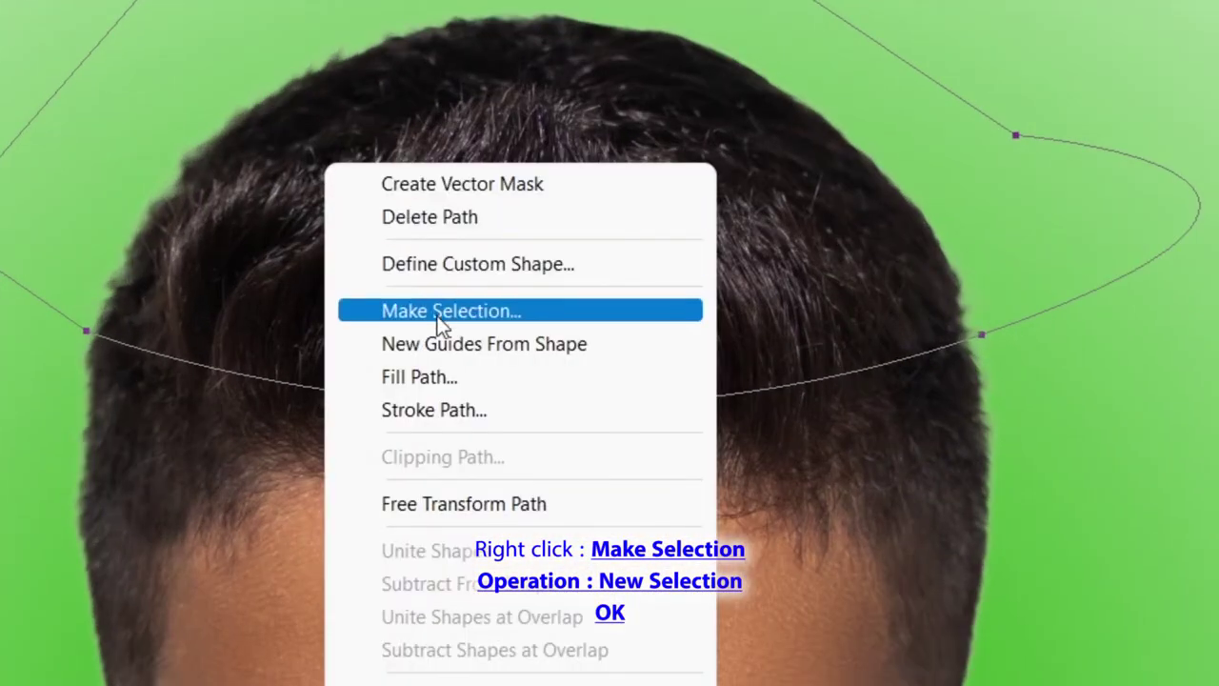
click(441, 314)
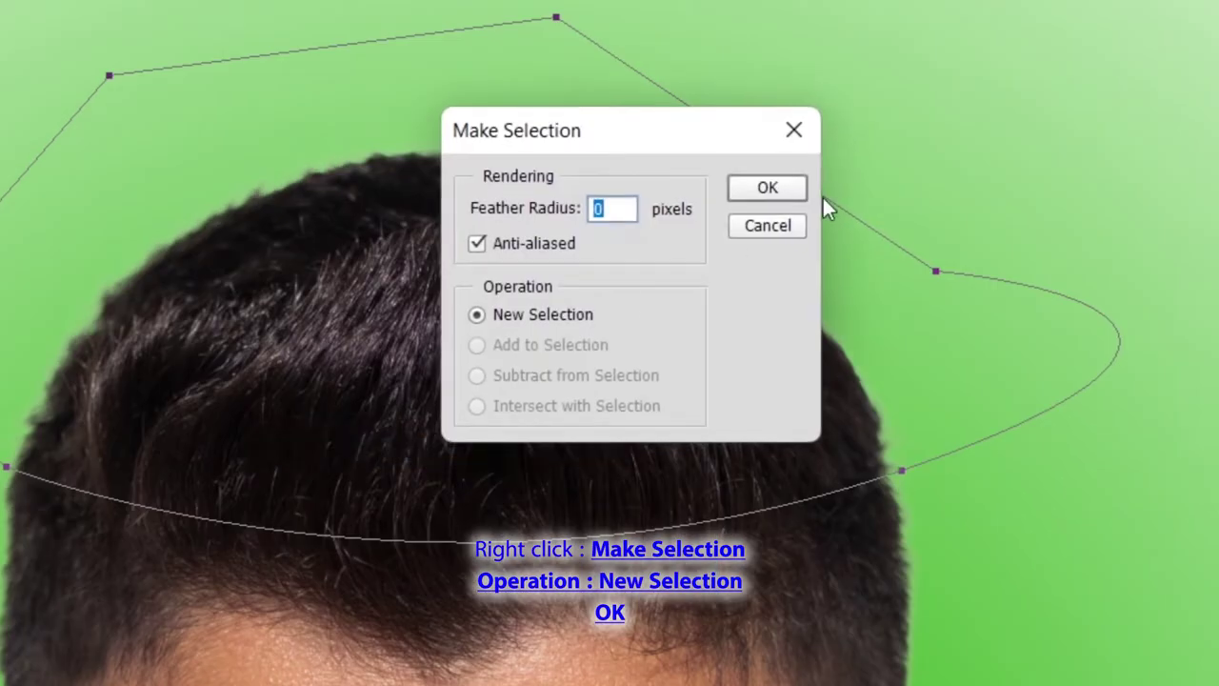
click(770, 190)
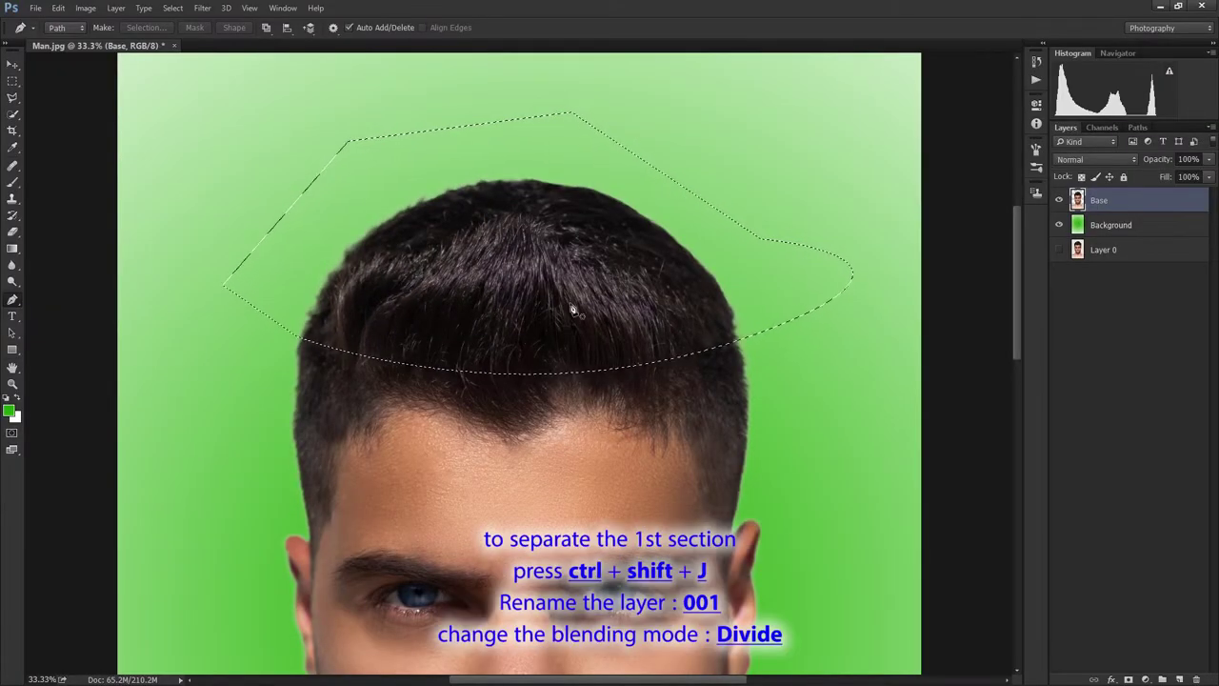
Cut the hair top onto layer 001 with Divide blending, then reselect Base.
key(ctrl+shift+j)
double_click(1103, 202)
text(001)
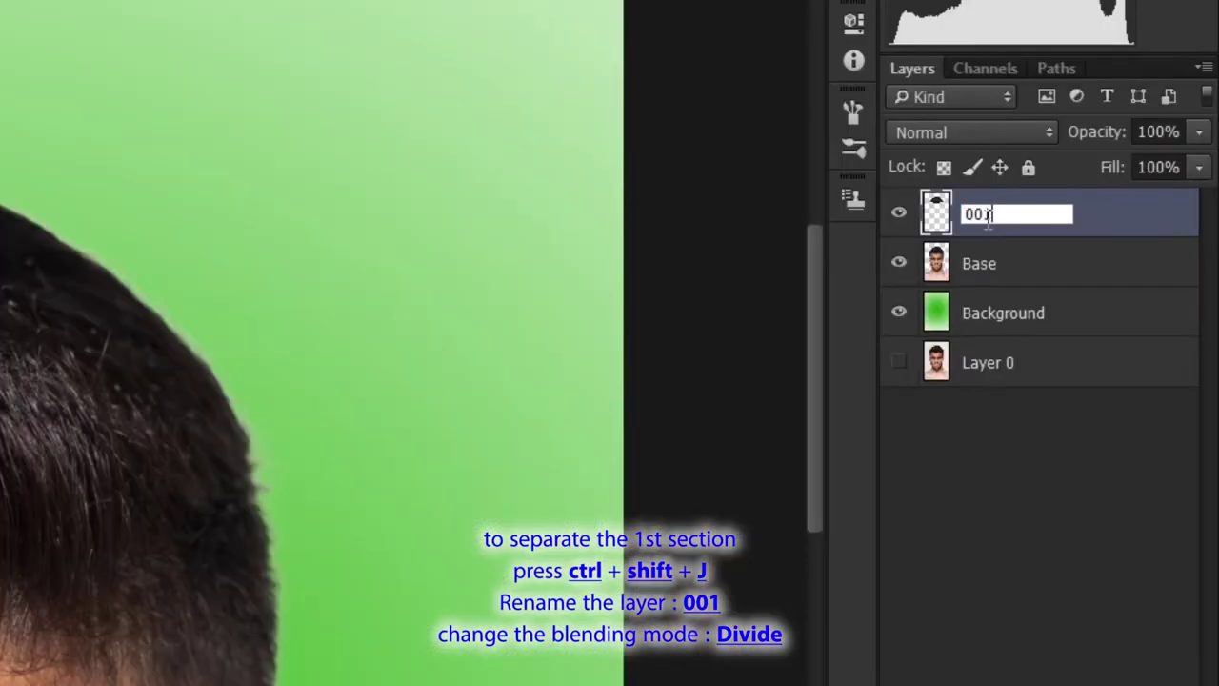
key(Return)
click(1019, 133)
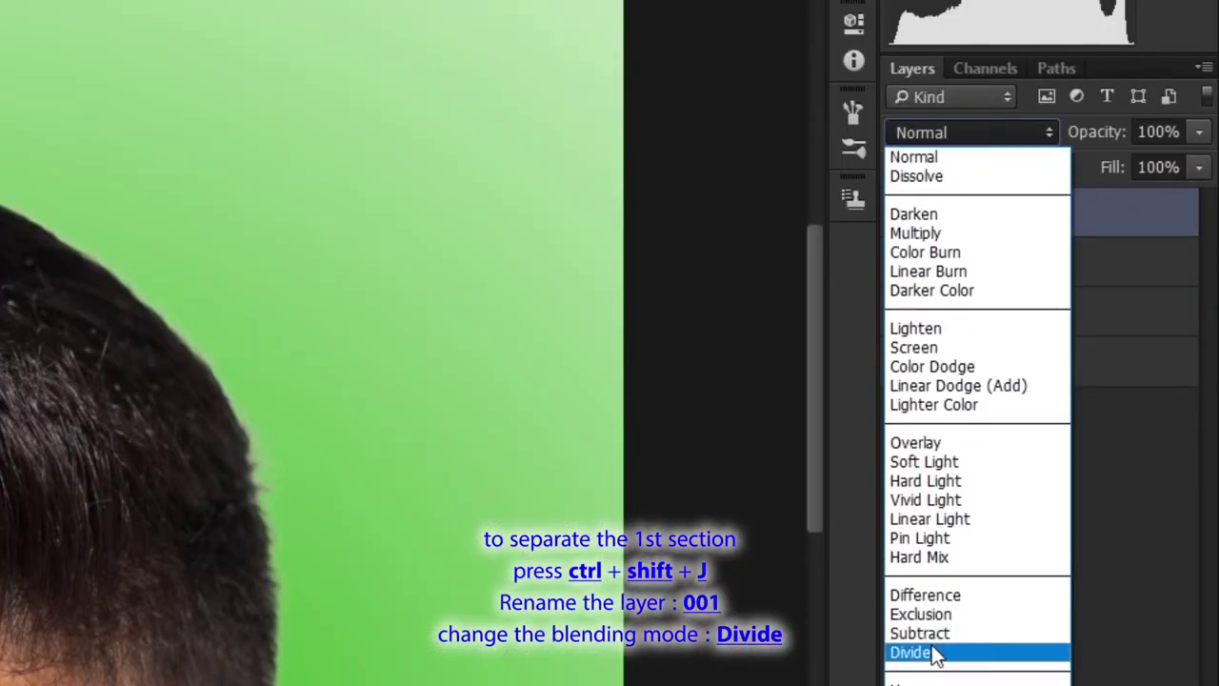
click(930, 652)
click(996, 261)
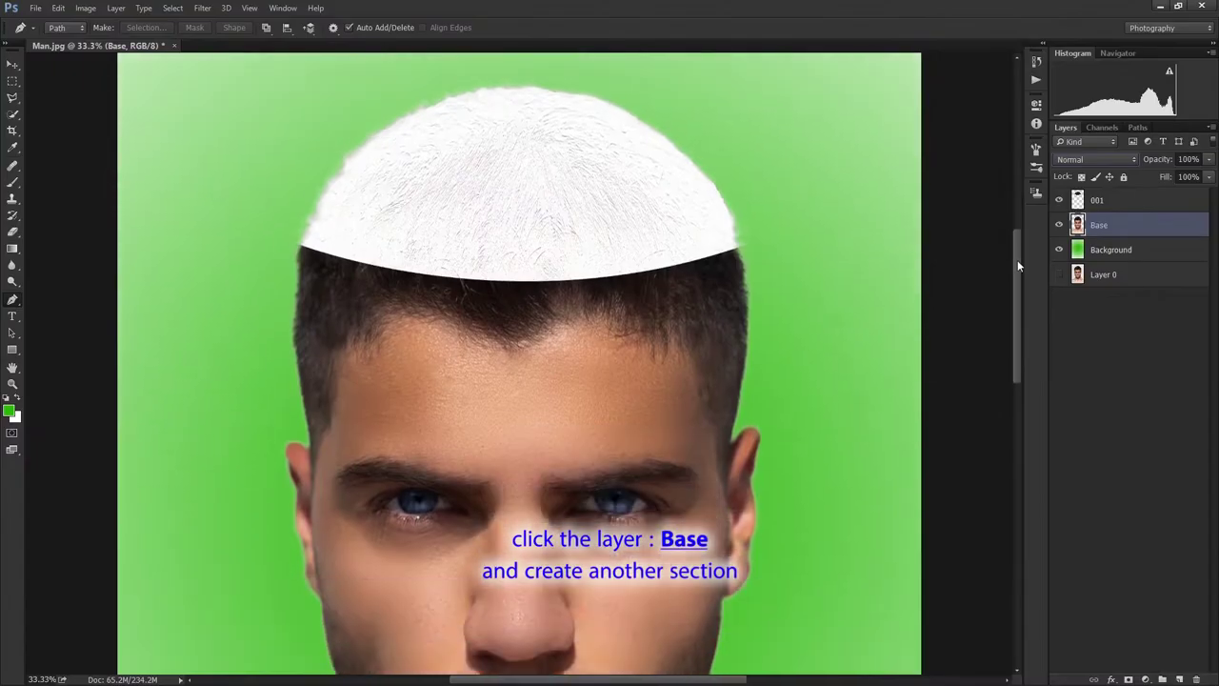
drag(1018, 260, 1018, 278)
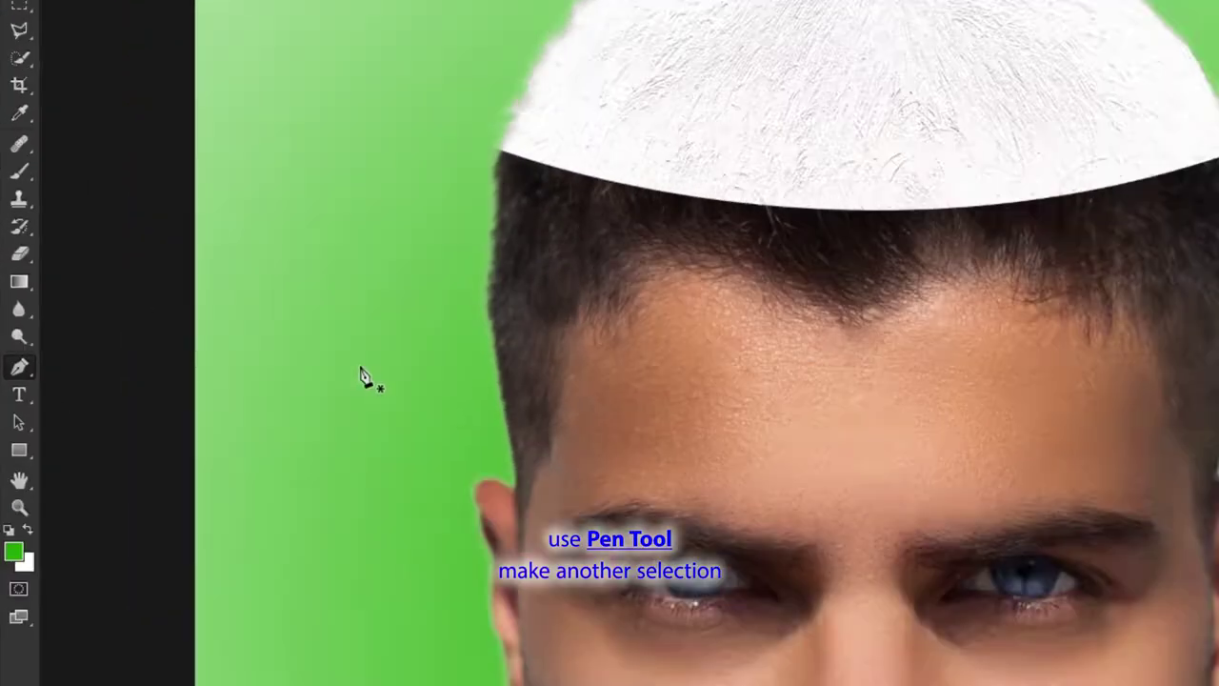
Pen-draw a closed path around the forehead band and make it an unfeathered selection.
click(293, 320)
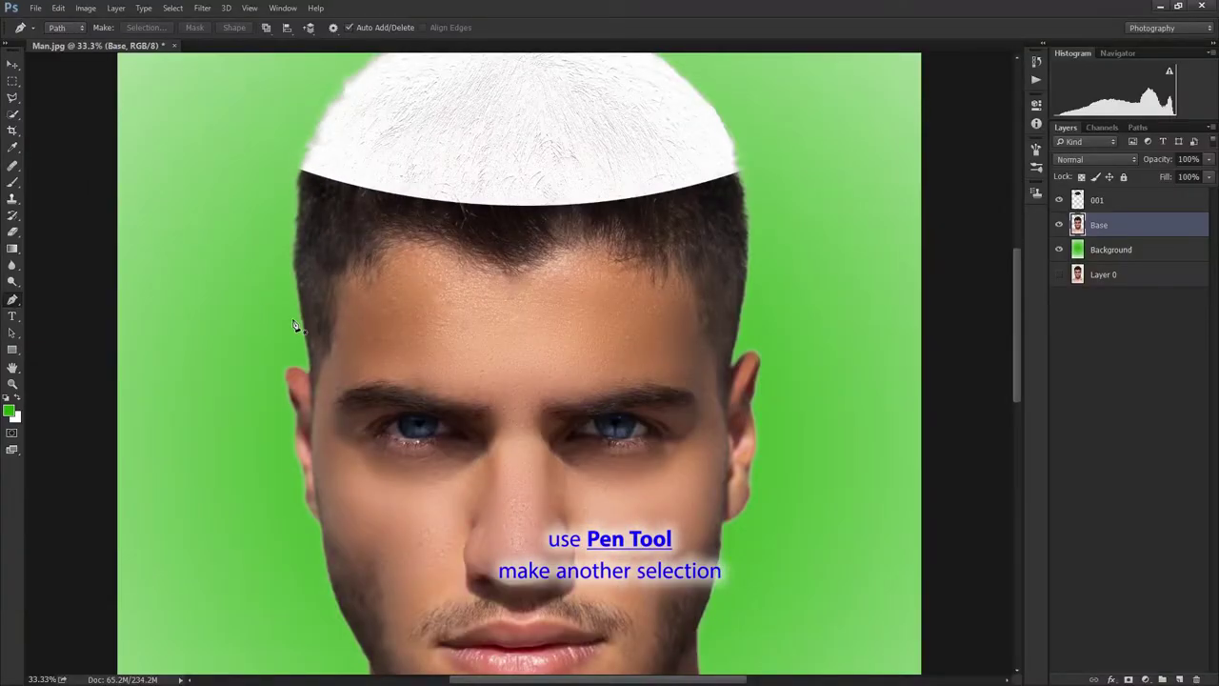
drag(743, 325, 987, 232)
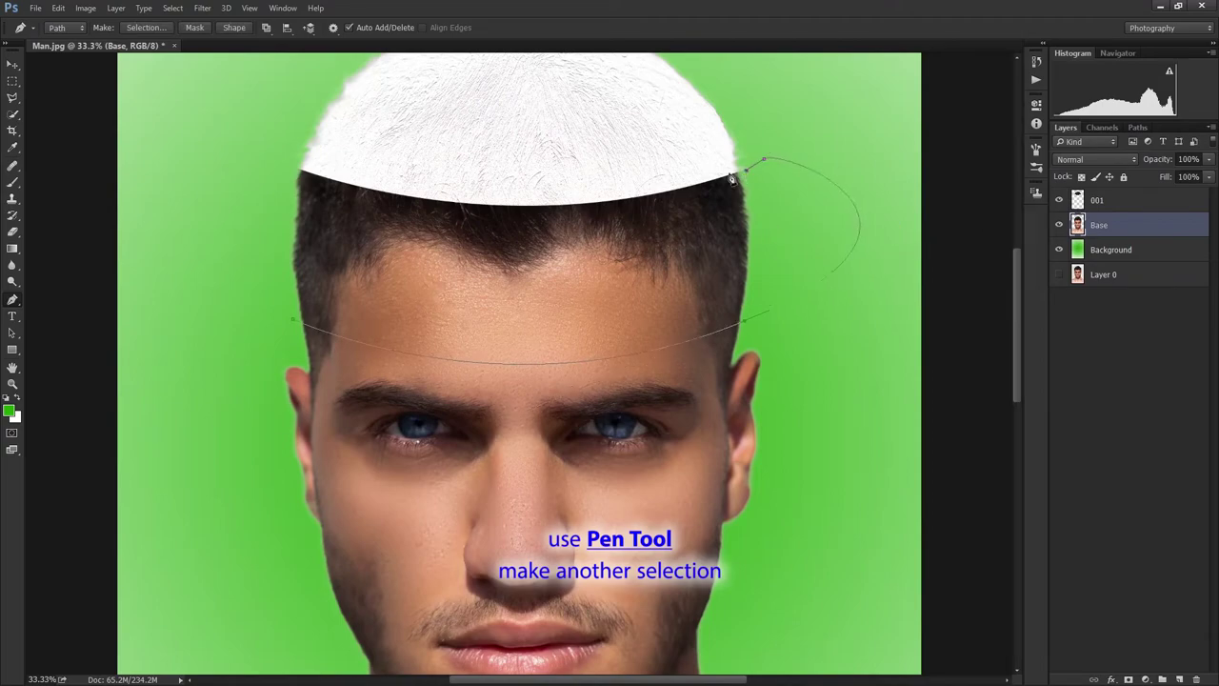
drag(284, 160, 59, 67)
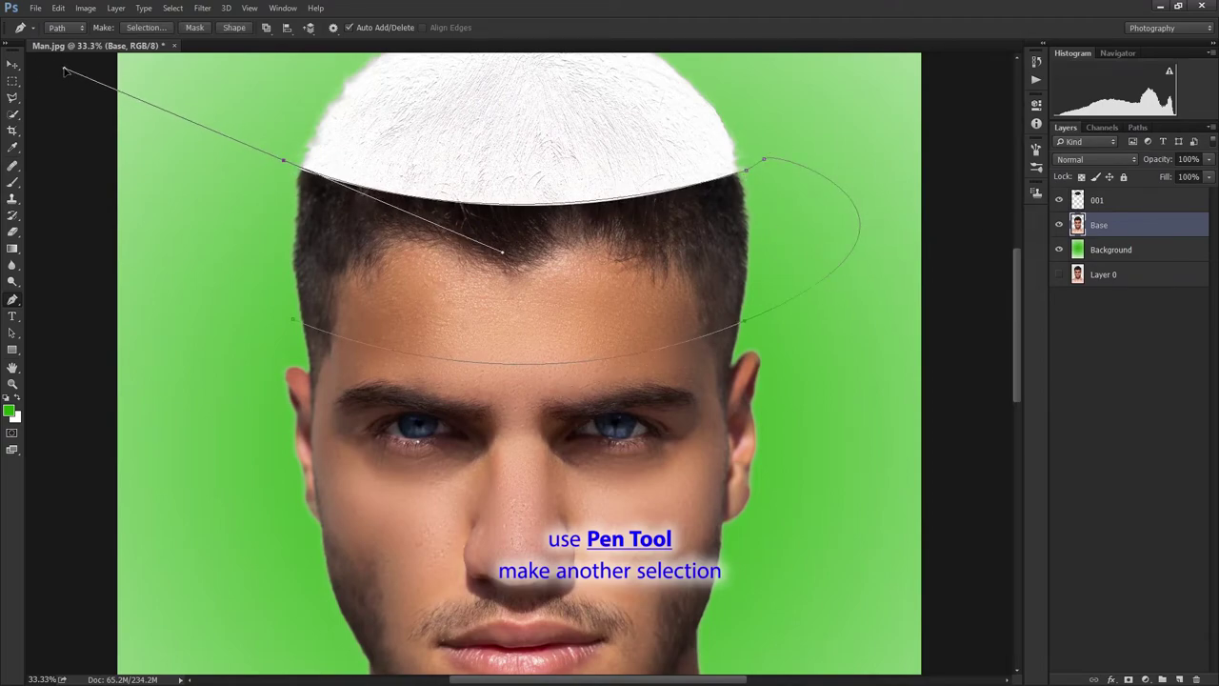
click(294, 320)
right_click(331, 275)
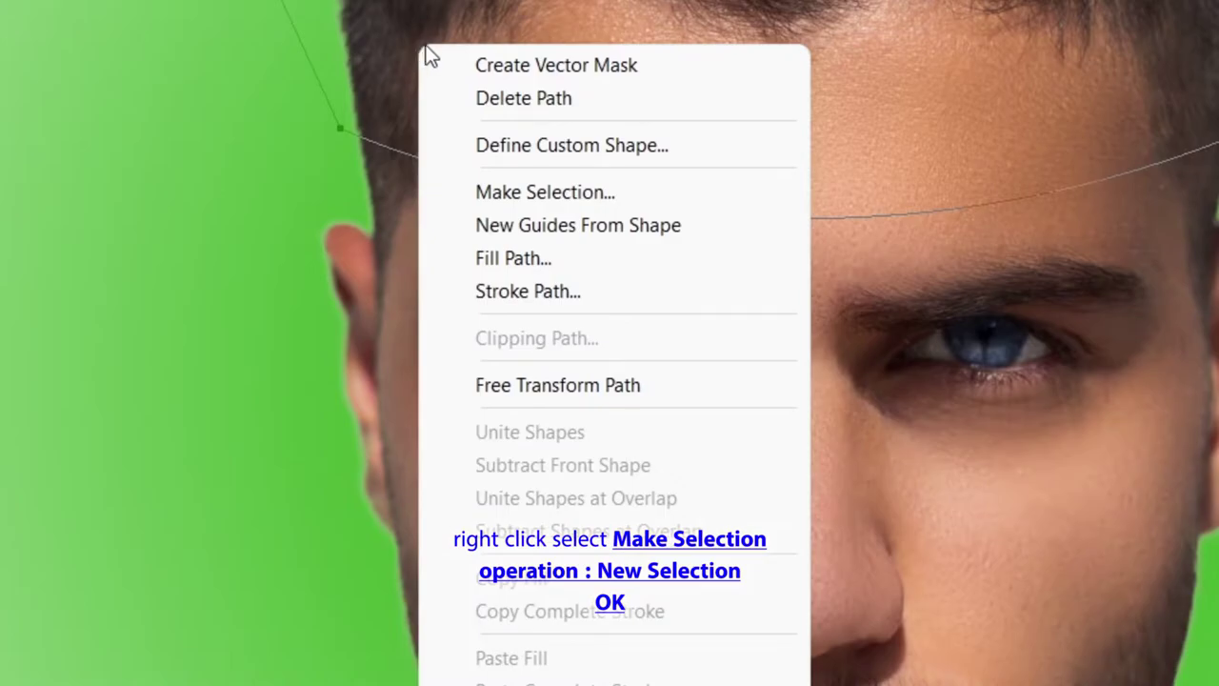
click(557, 192)
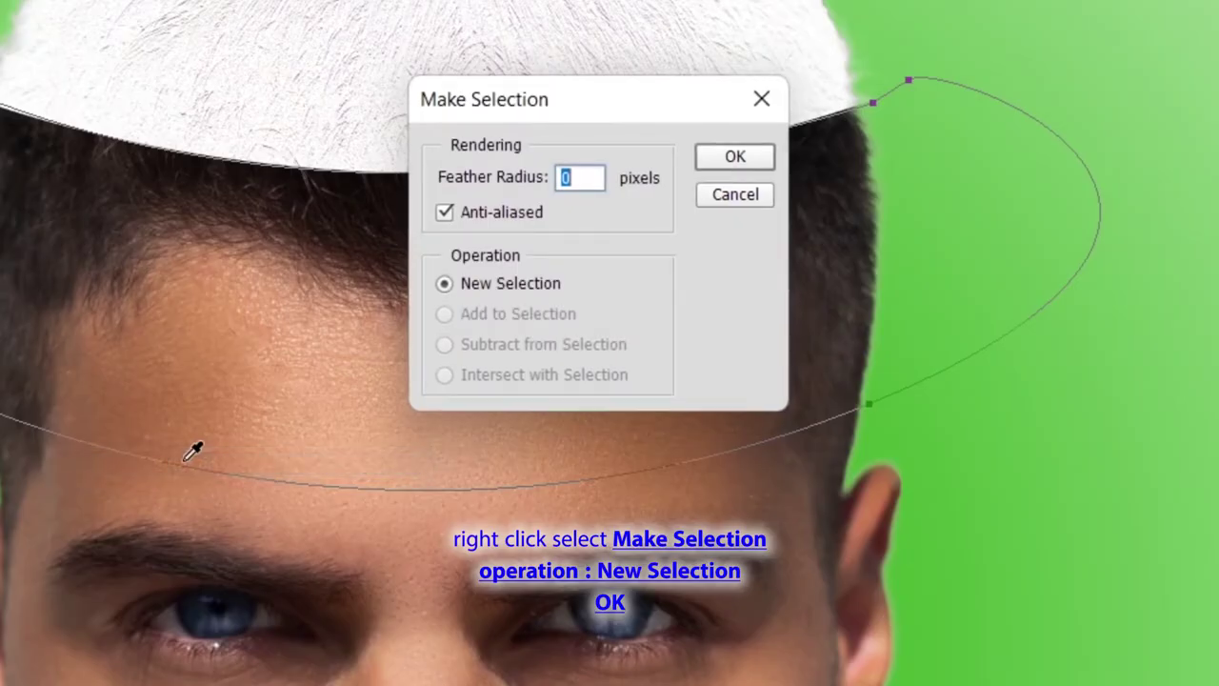
click(750, 157)
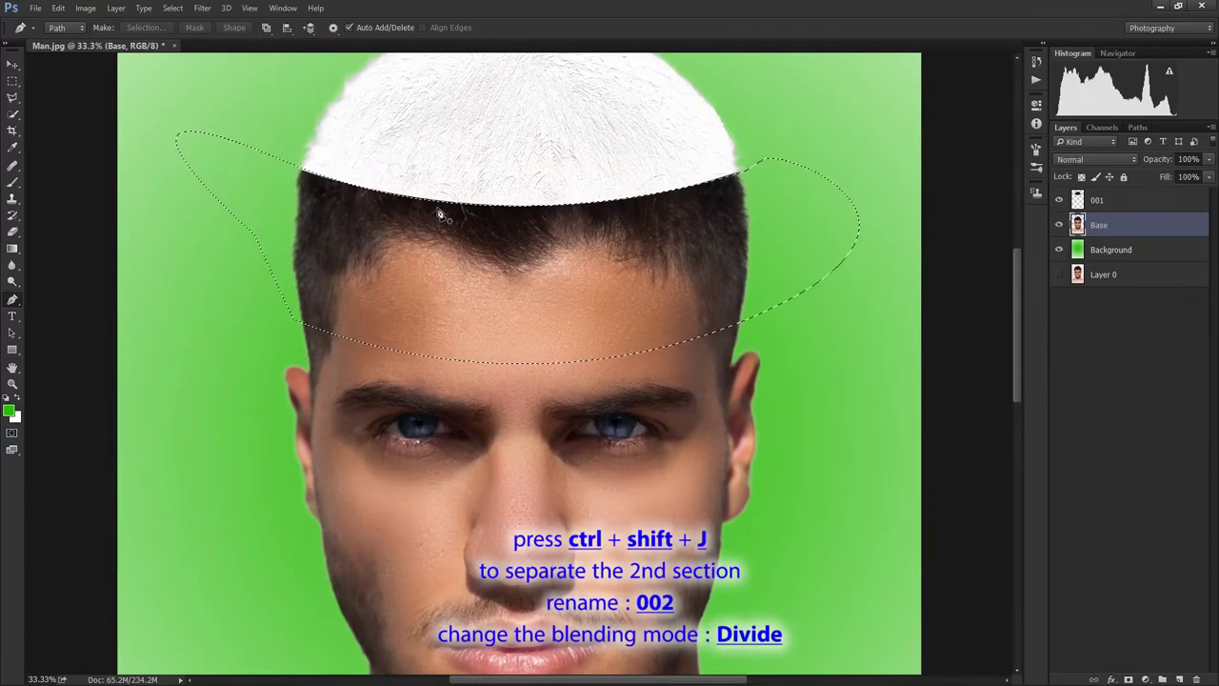
Cut the forehead band onto layer 002 with Divide blending, then reselect Base.
key(ctrl+shift+j)
click(994, 33)
click(937, 555)
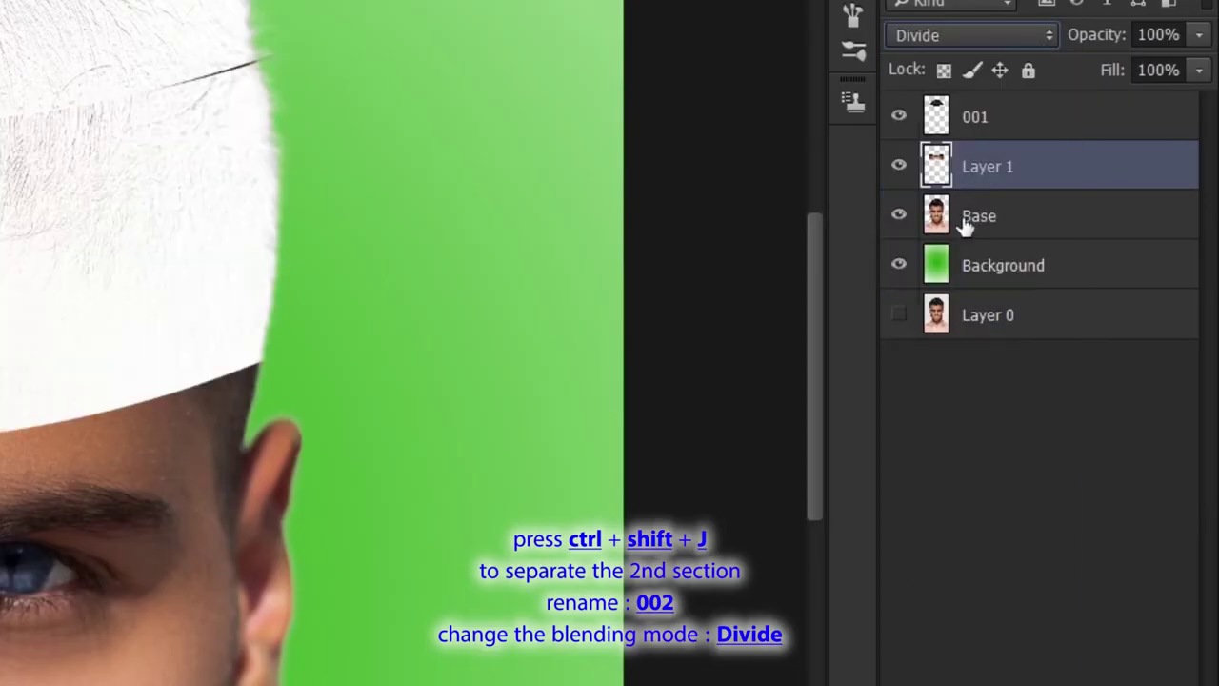
double_click(987, 166)
text(002)
key(Return)
click(988, 229)
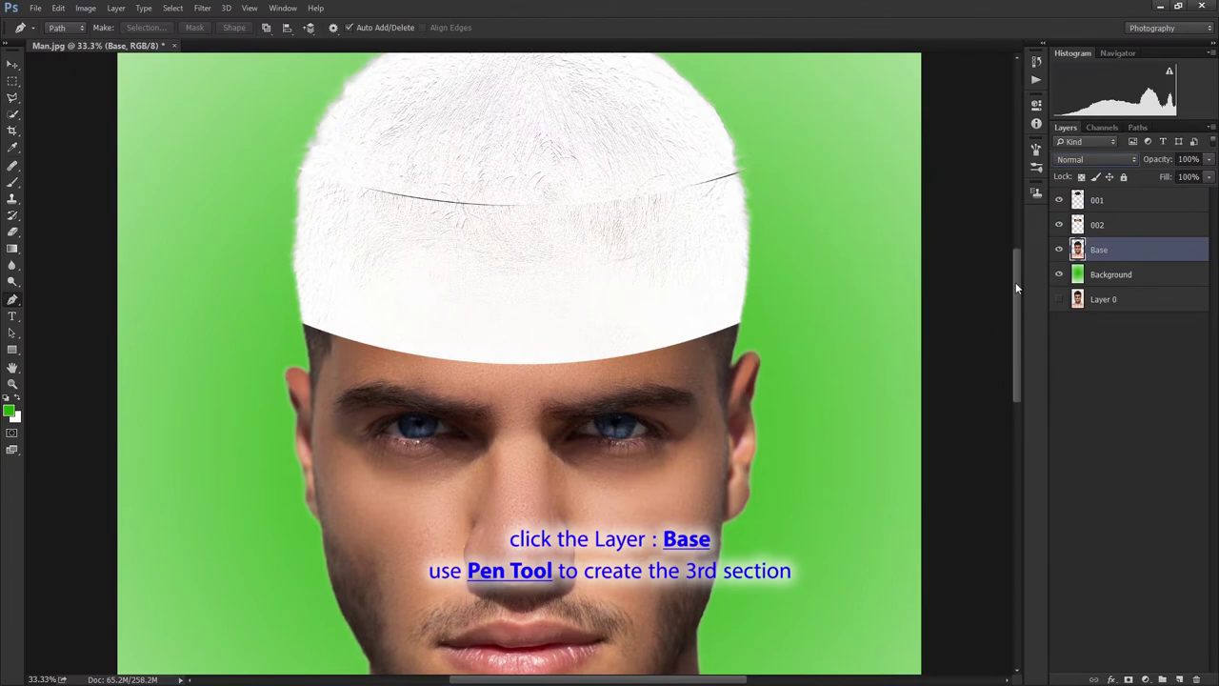
drag(1016, 282, 1018, 320)
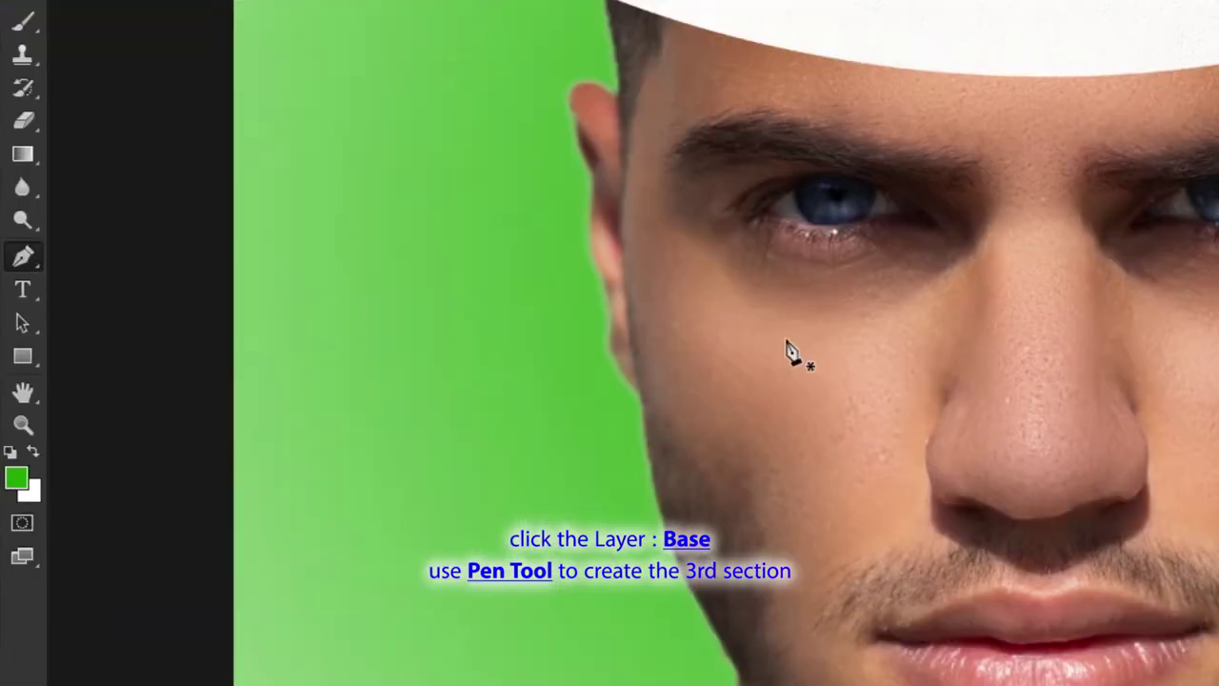
Pen-draw a closed path around the eye-and-nose band and make it an unfeathered selection.
click(305, 332)
mouse_move(757, 326)
mouse_down()
mouse_move(751, 216)
mouse_move(790, 199)
mouse_up()
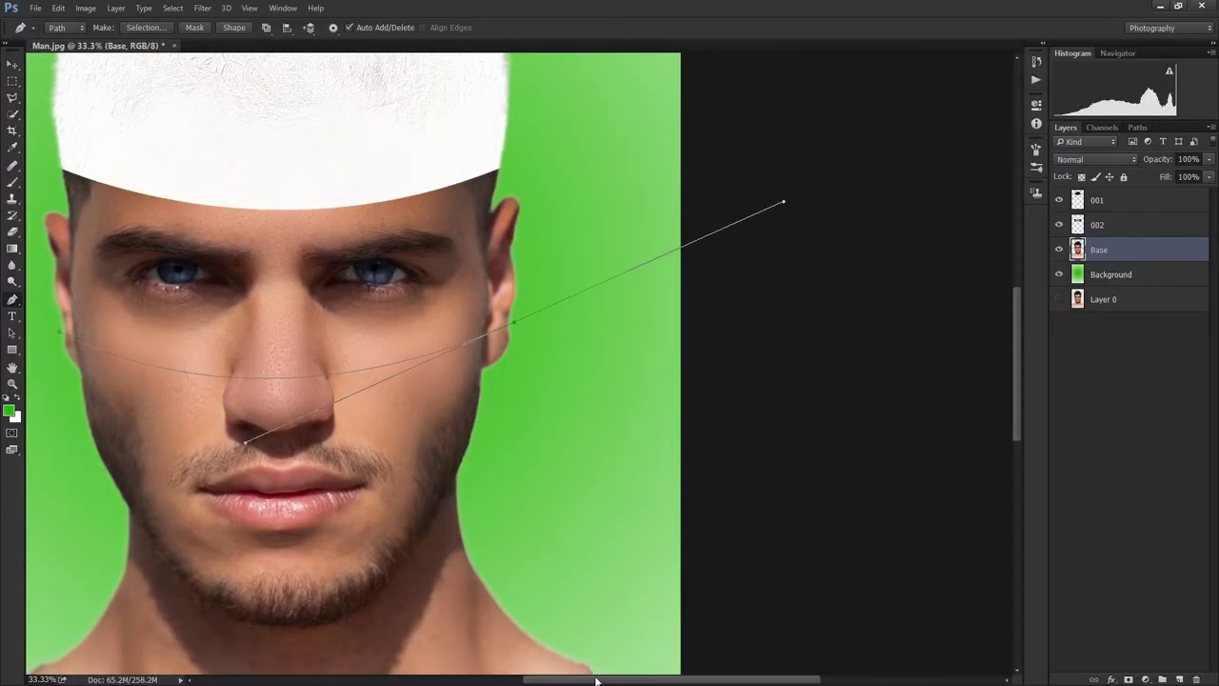
click(733, 168)
click(283, 167)
click(170, 112)
click(290, 335)
right_click(416, 321)
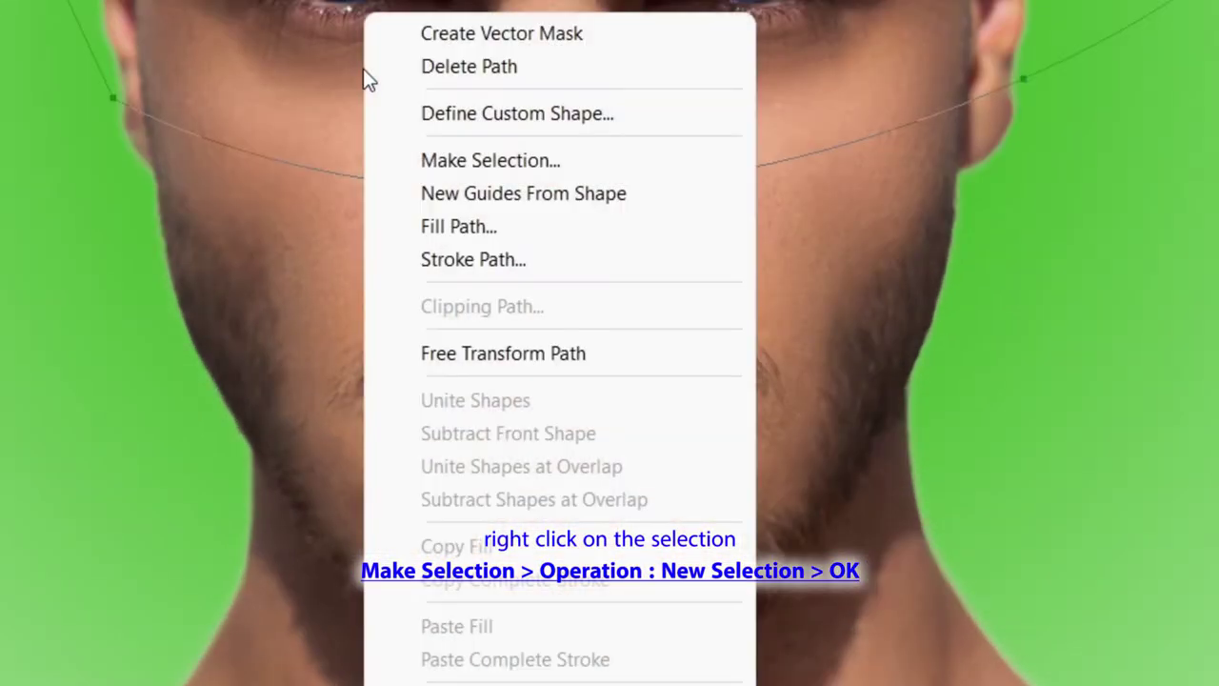
click(458, 159)
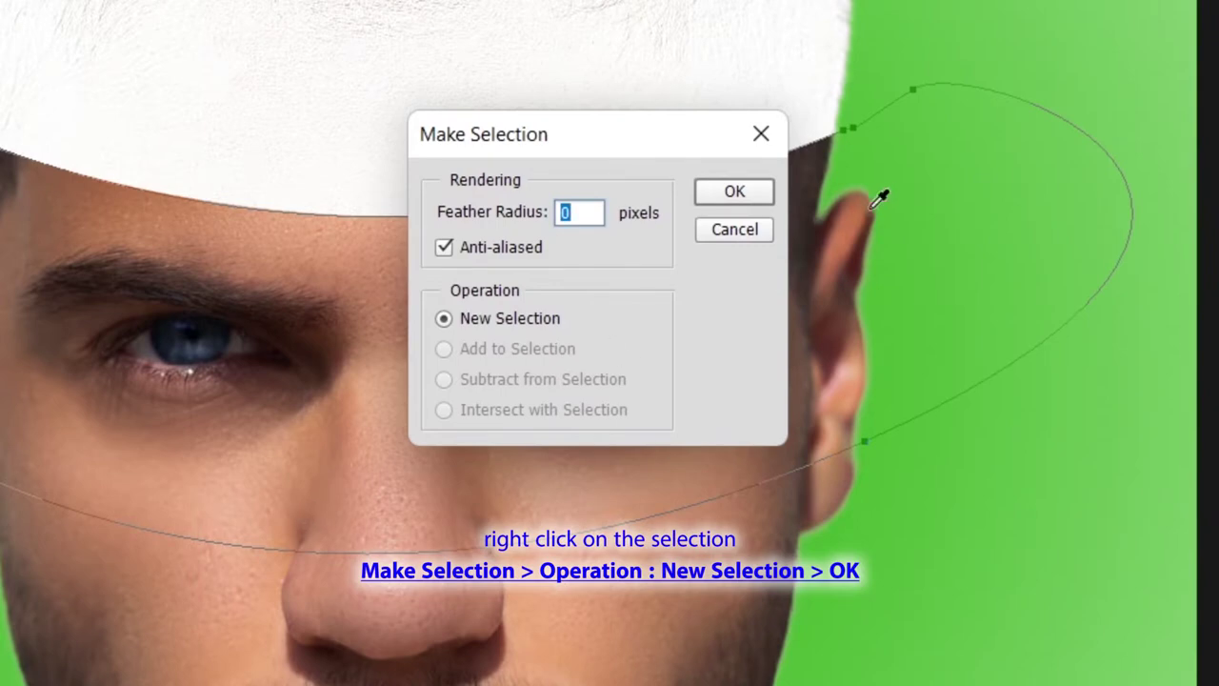
click(748, 195)
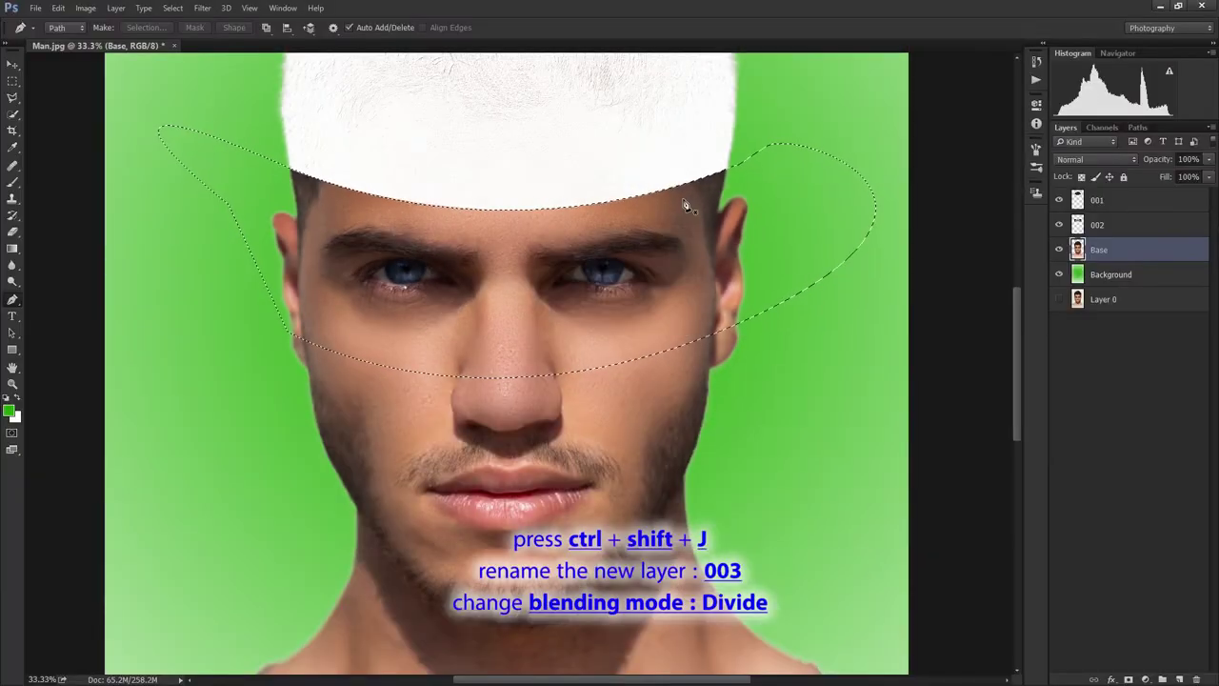
Cut the eye-and-nose band onto a new layer with Divide blending, named 003.
key(ctrl+shift+j)
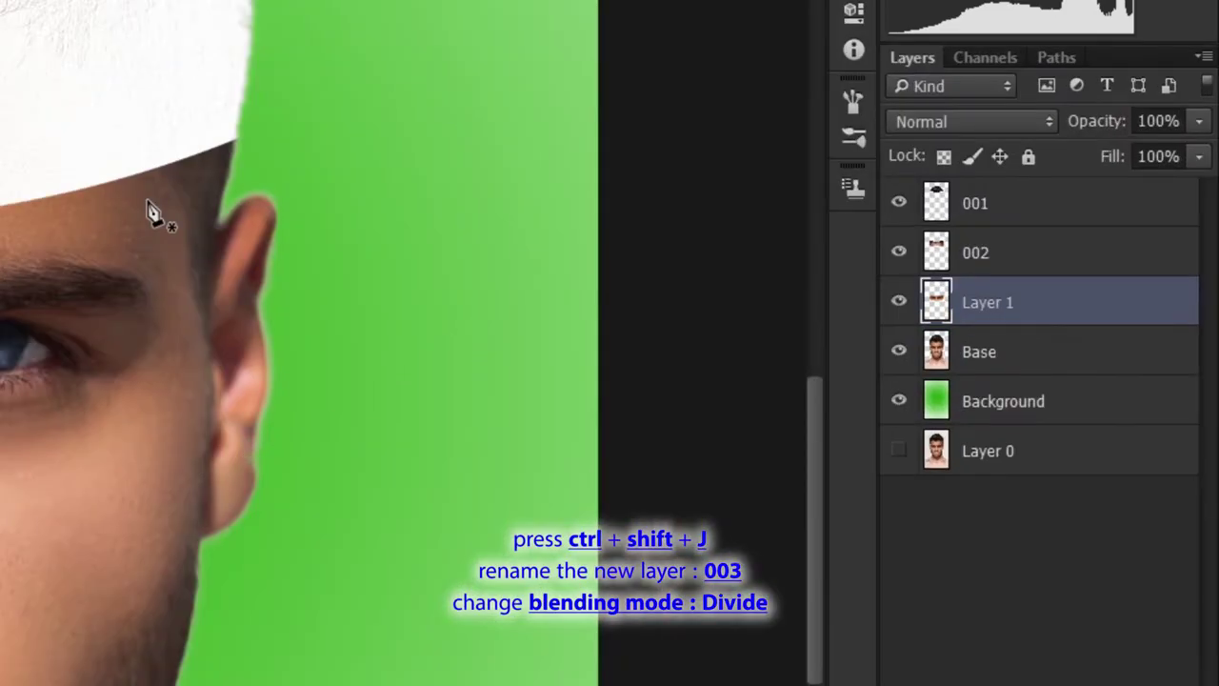
click(972, 121)
click(917, 642)
double_click(1008, 322)
text(003)
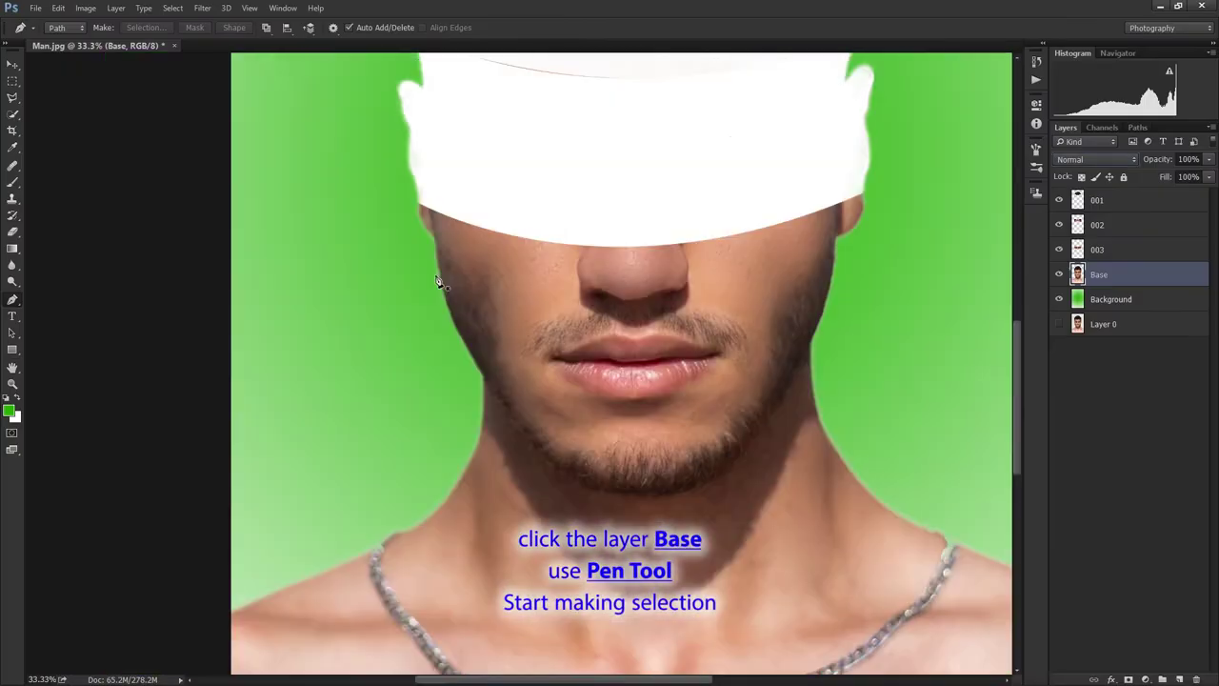
Pen-draw a path around the mouth band and make it an unfeathered selection.
click(443, 297)
drag(831, 293, 948, 210)
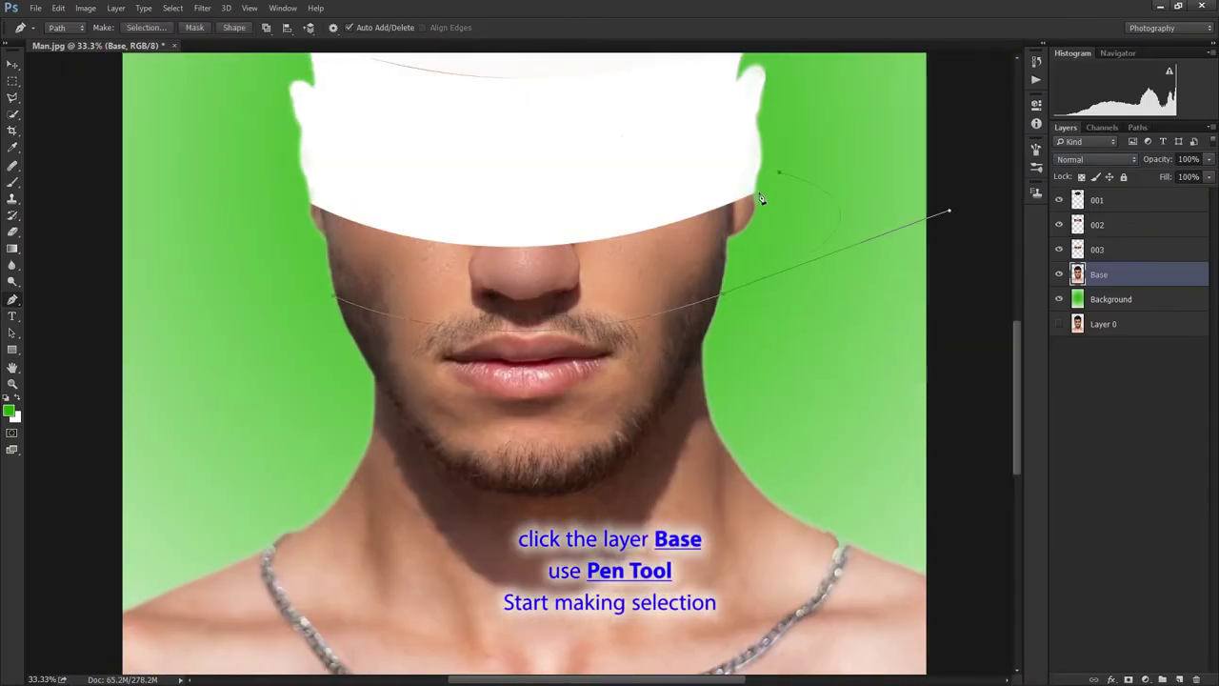
drag(305, 202, 105, 81)
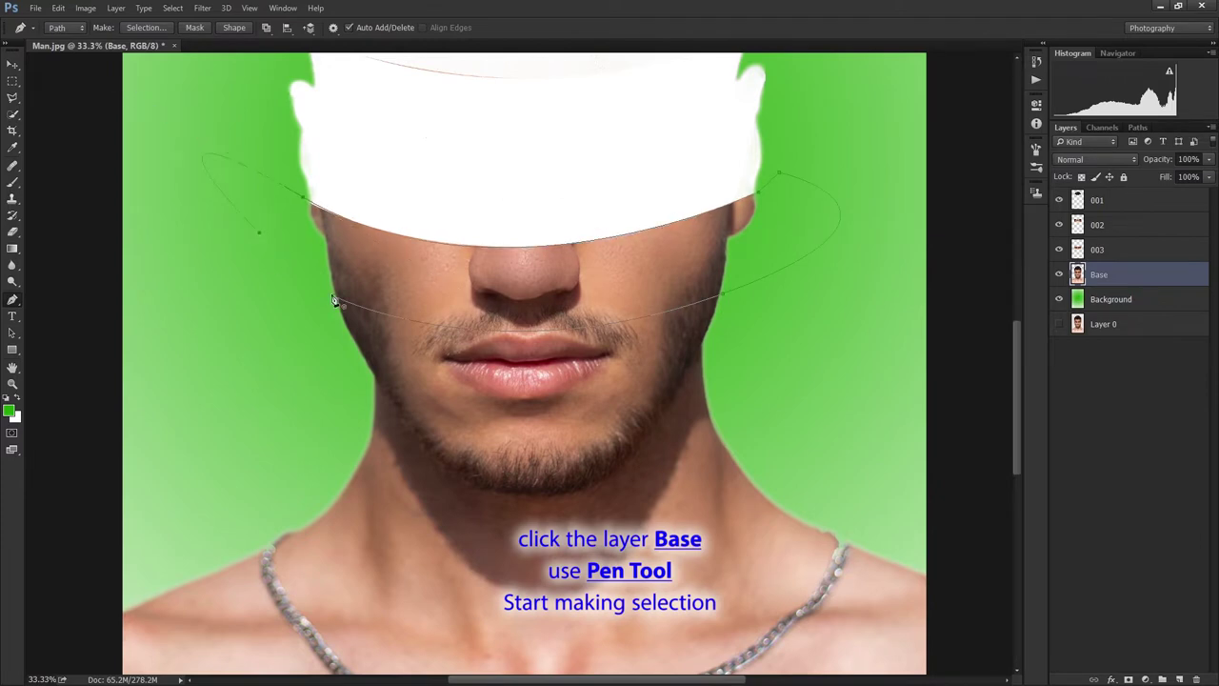
right_click(388, 276)
click(448, 354)
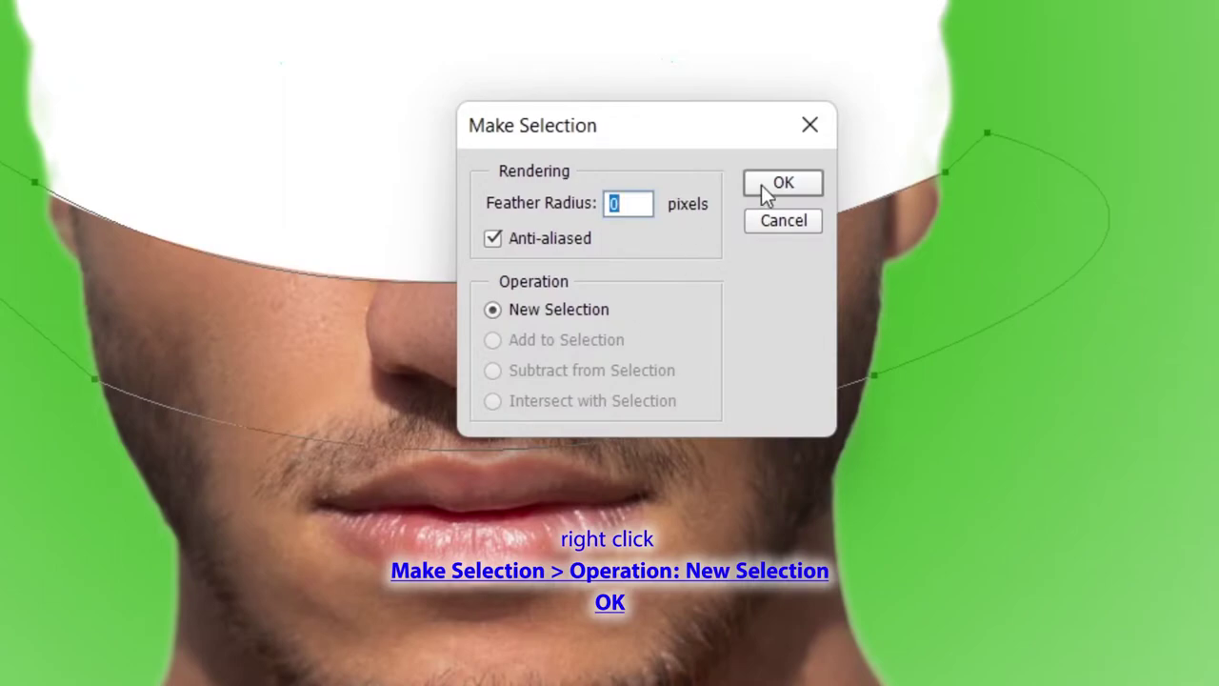
click(758, 186)
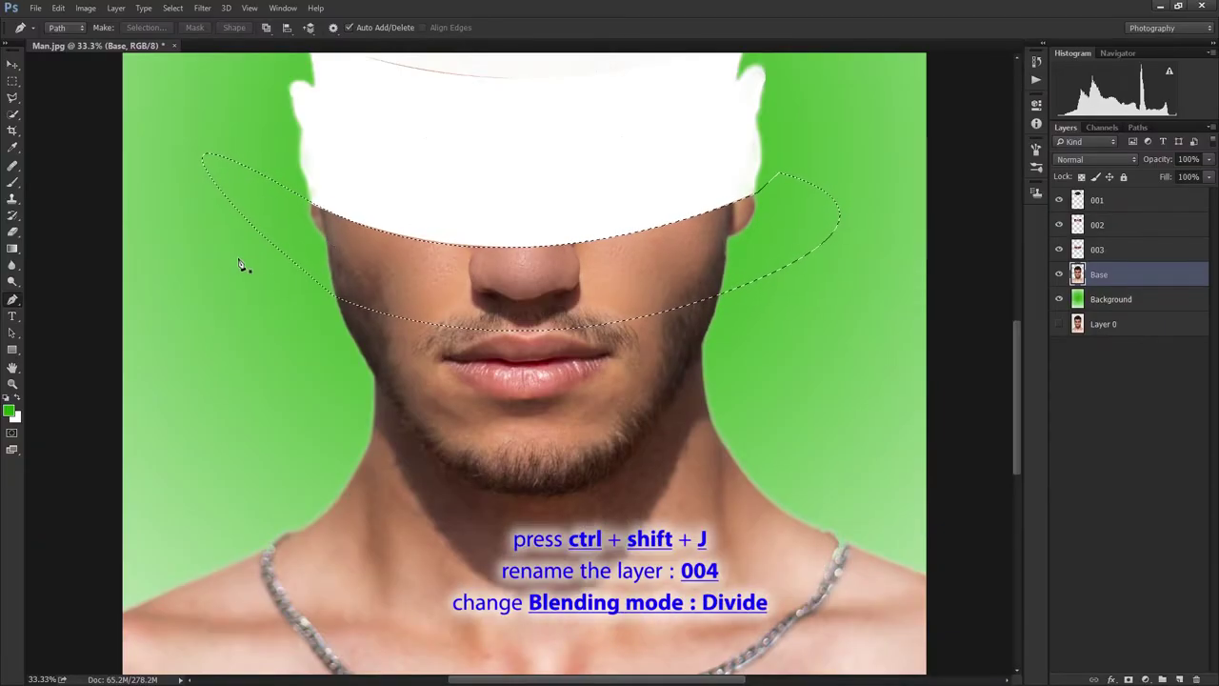
Cut the mouth band onto layer 004 and set it to Divide blending.
key(ctrl+shift+j)
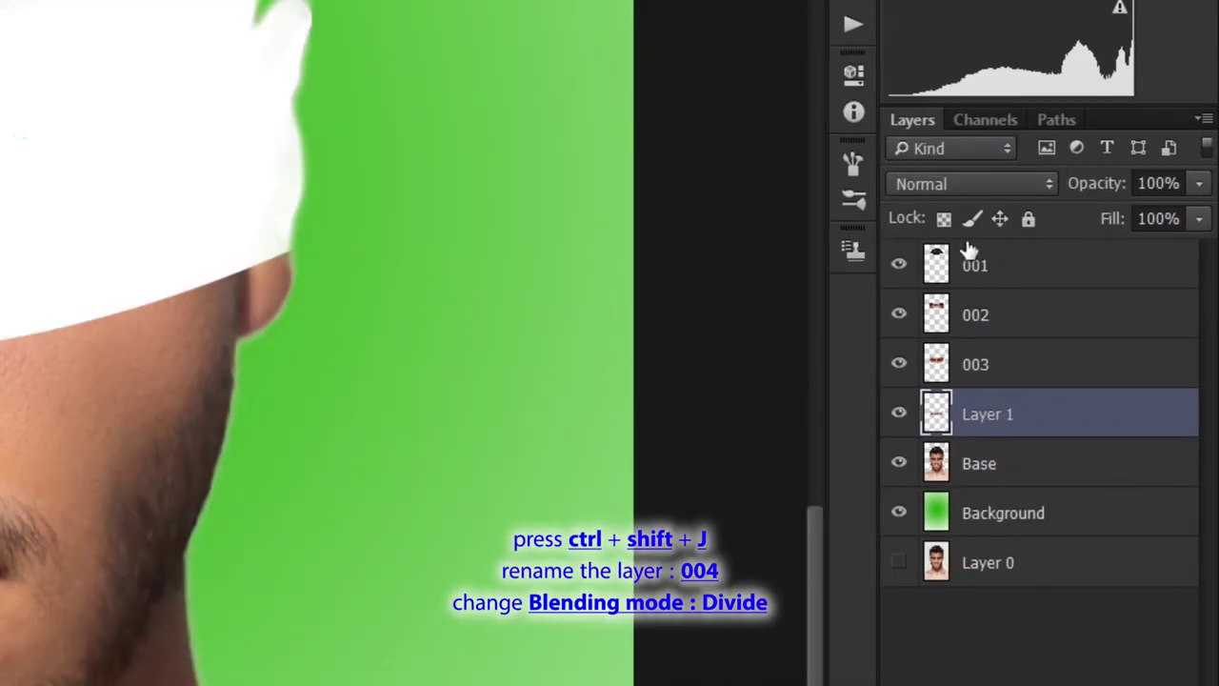
double_click(991, 415)
text(004)
key(Return)
click(1008, 184)
click(944, 555)
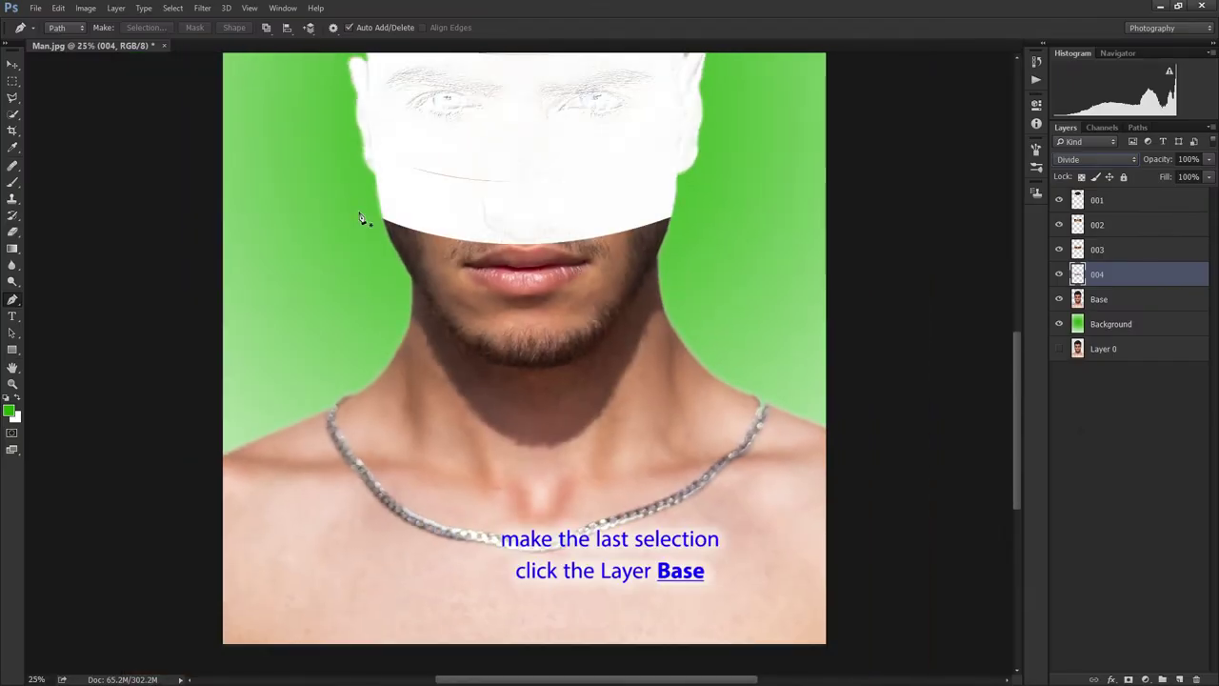
Pen-outline the remaining jaw, neck and chest down past the image's bottom corners.
click(375, 217)
drag(684, 210, 857, 136)
click(835, 225)
click(859, 358)
click(849, 654)
click(205, 648)
click(192, 279)
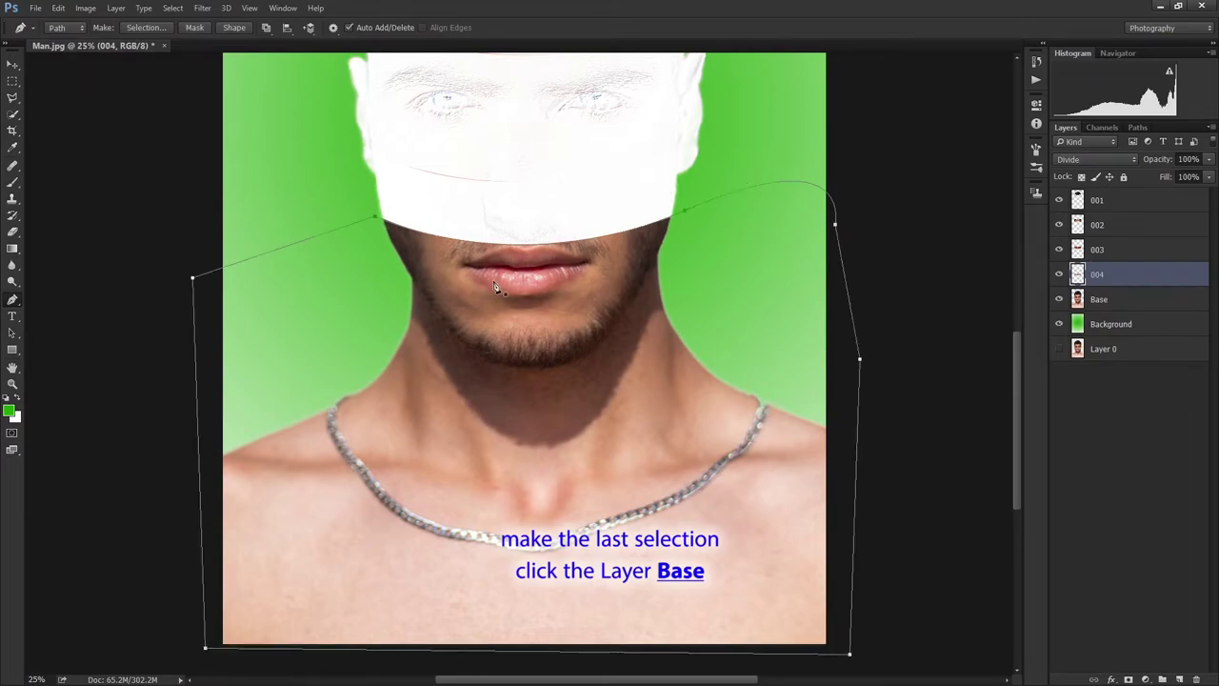
Turn the jaw-neck-chest path into a selection on Base and cut it onto layer 005.
click(1129, 301)
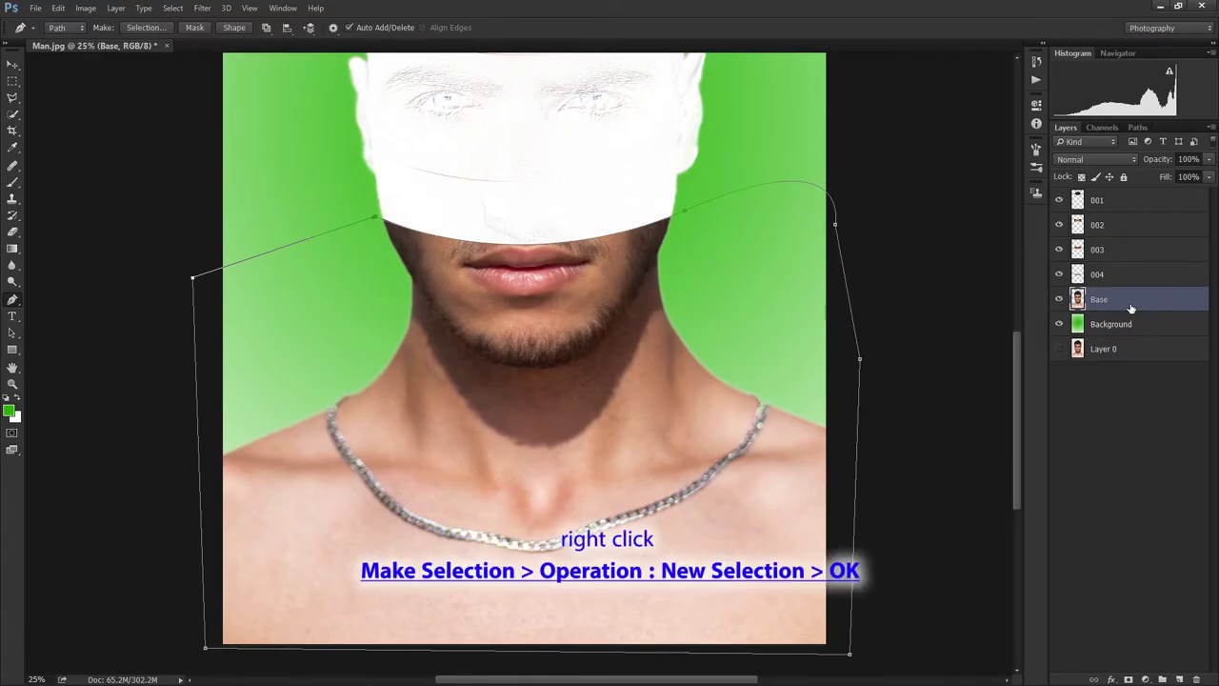
right_click(536, 352)
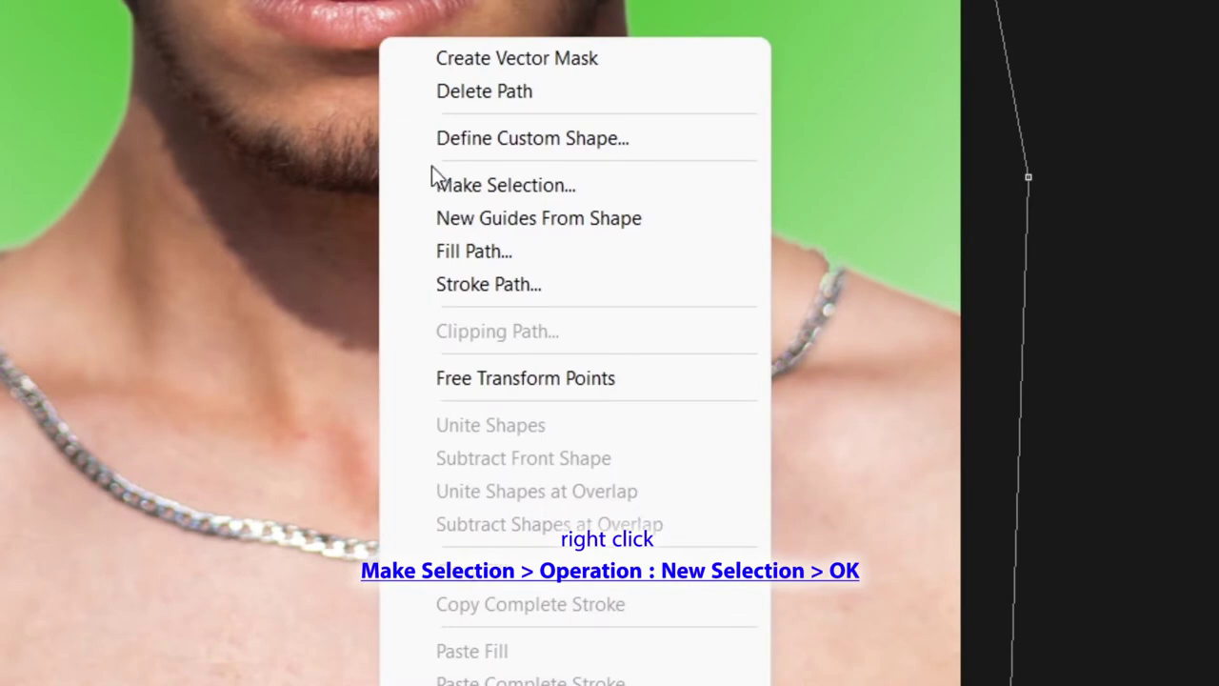
click(457, 191)
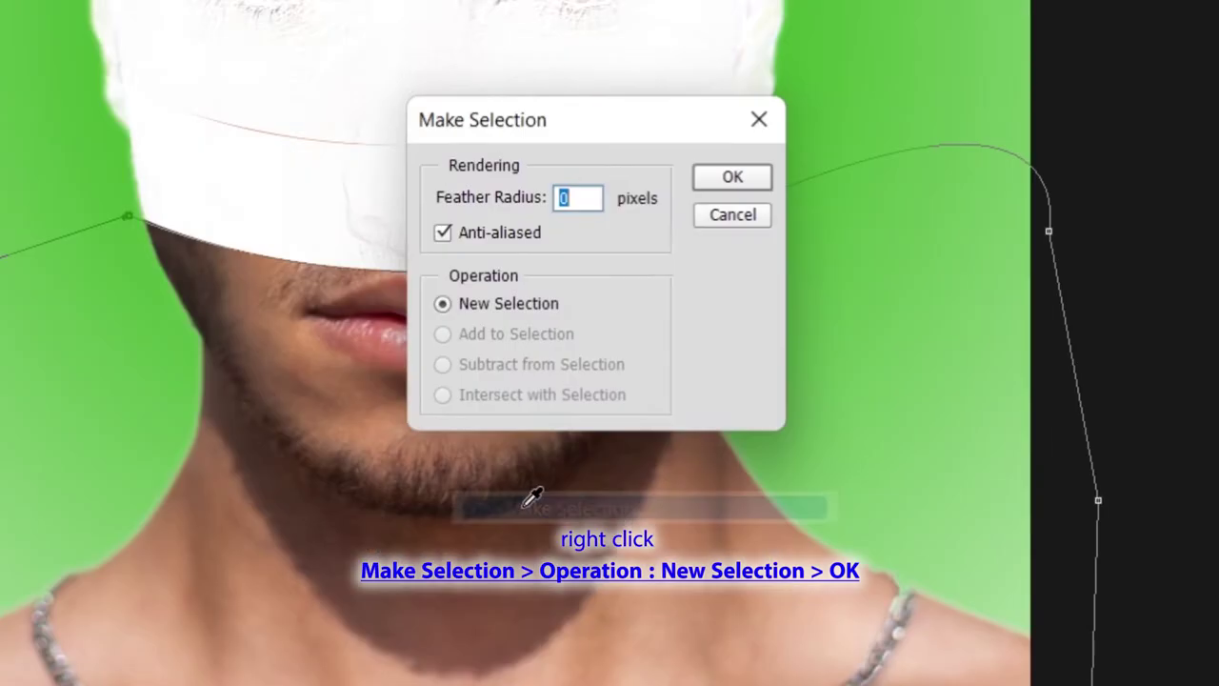
click(721, 177)
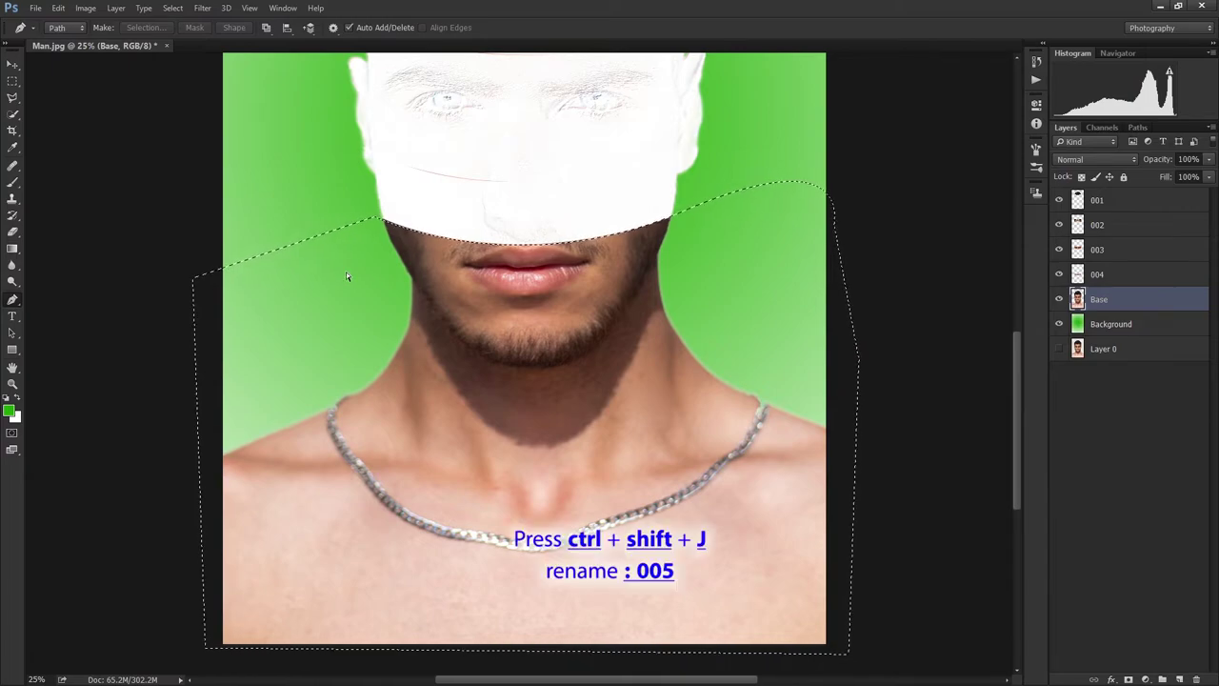
key(ctrl+shift+j)
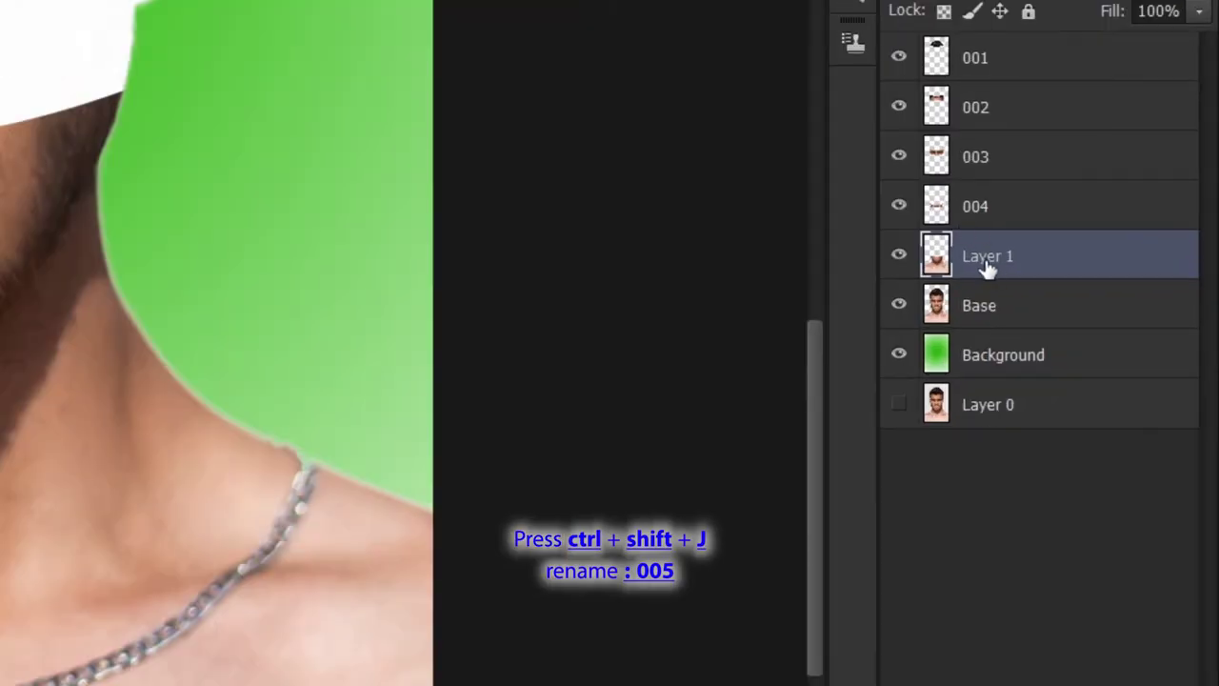
double_click(986, 259)
text(00)
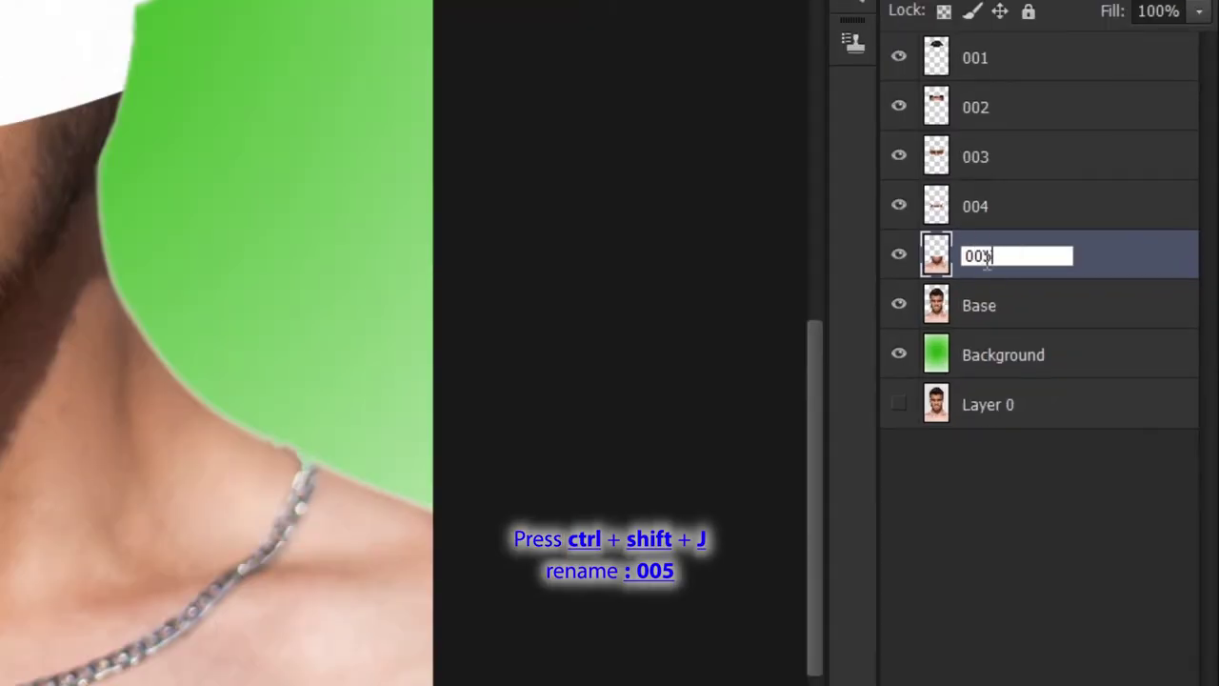
text(5)
key(Return)
click(1010, 315)
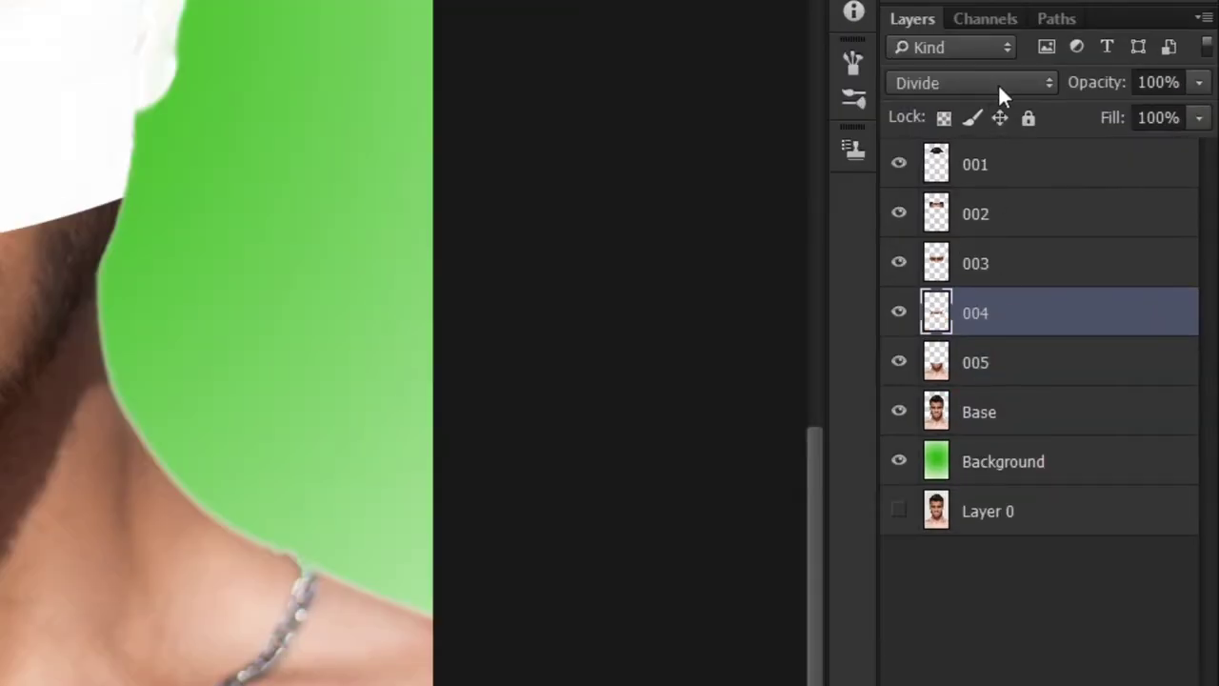
Set layers 004, 003, 002 and 001 back to Normal blending.
click(1000, 92)
click(1013, 263)
click(1018, 86)
click(1013, 107)
click(1017, 229)
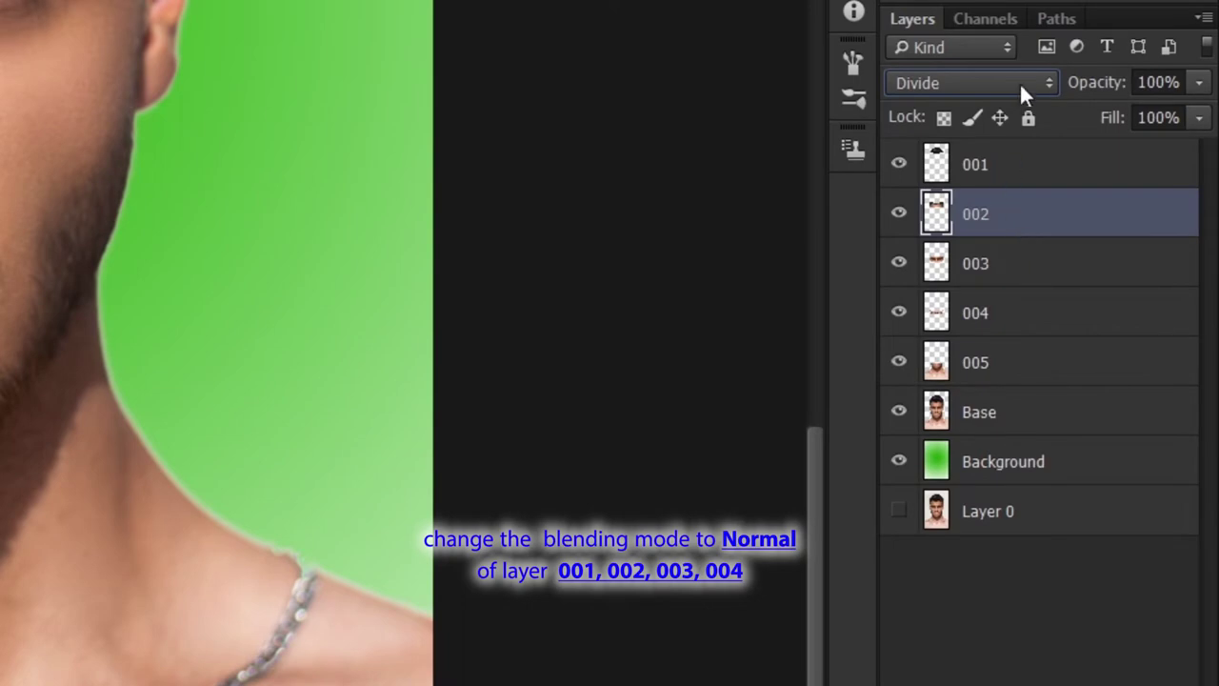
click(1019, 84)
click(1012, 107)
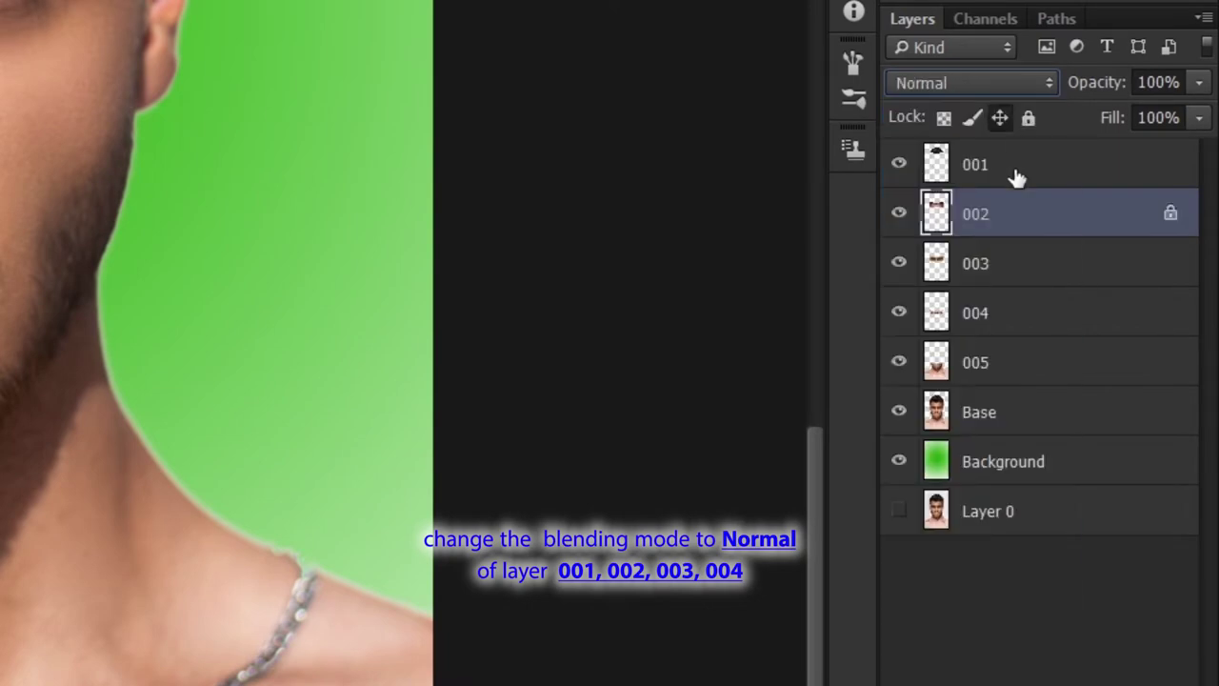
click(1017, 174)
click(1020, 83)
click(1010, 104)
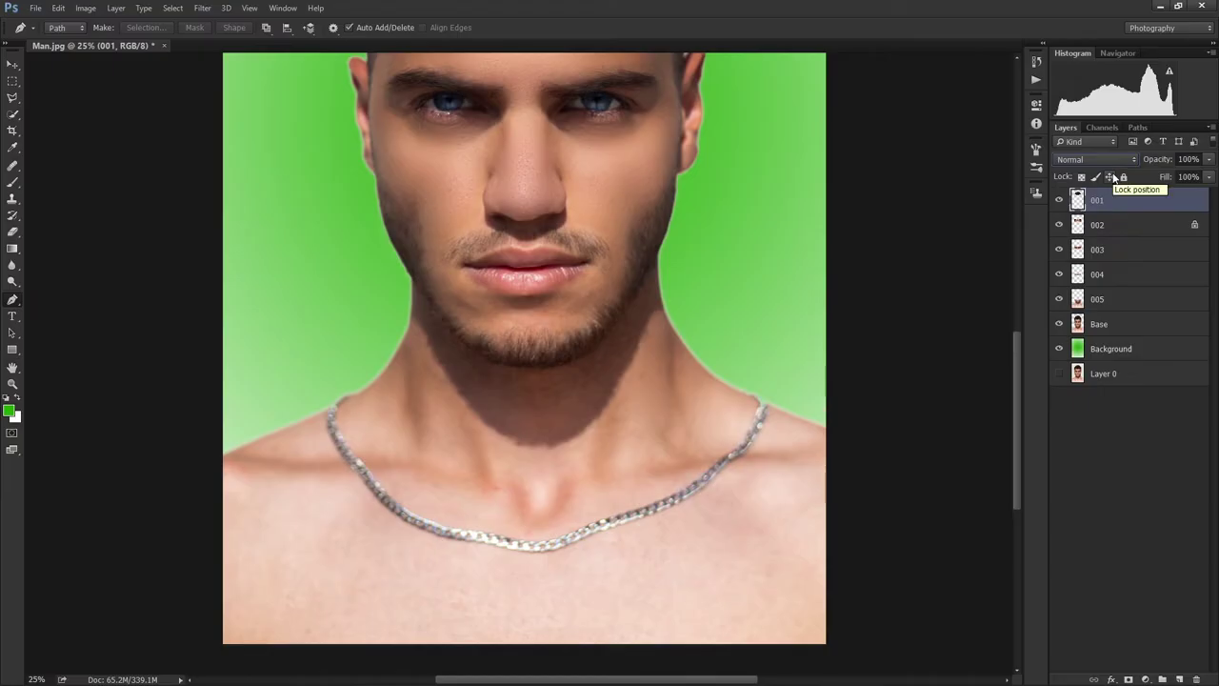
Zoom out and free-transform layer 001 to shift the hair section upward.
key(ctrl+minus)
click(1158, 303)
click(1137, 202)
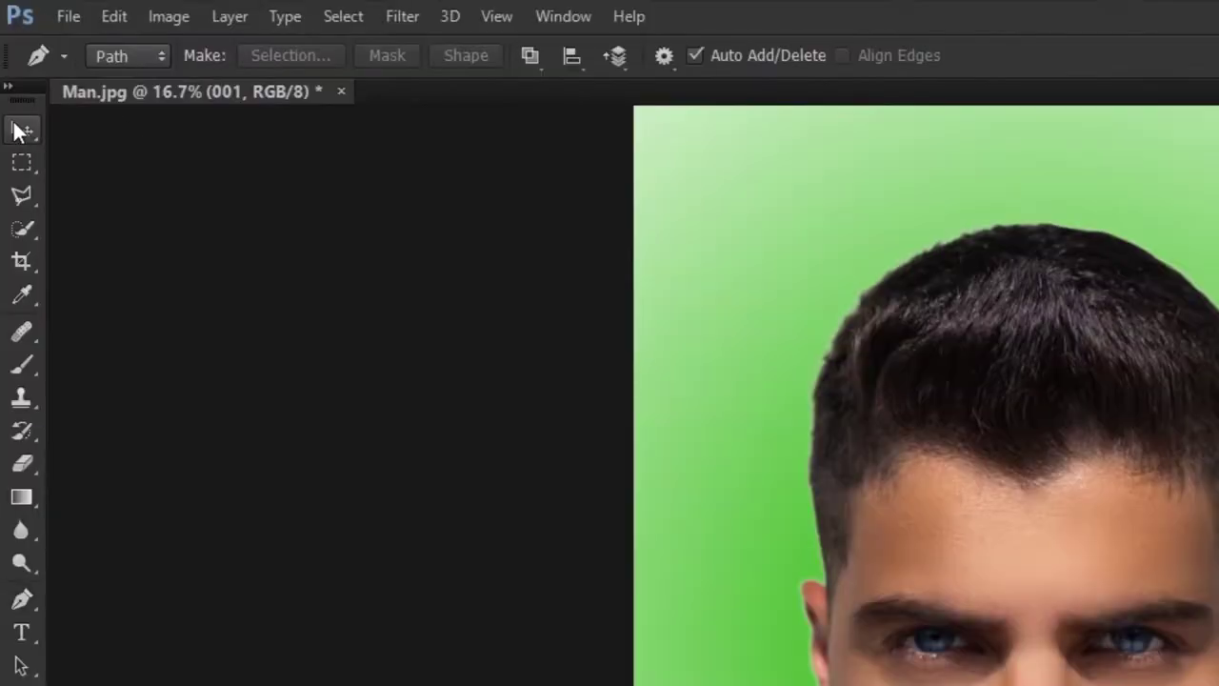
key(ctrl+t)
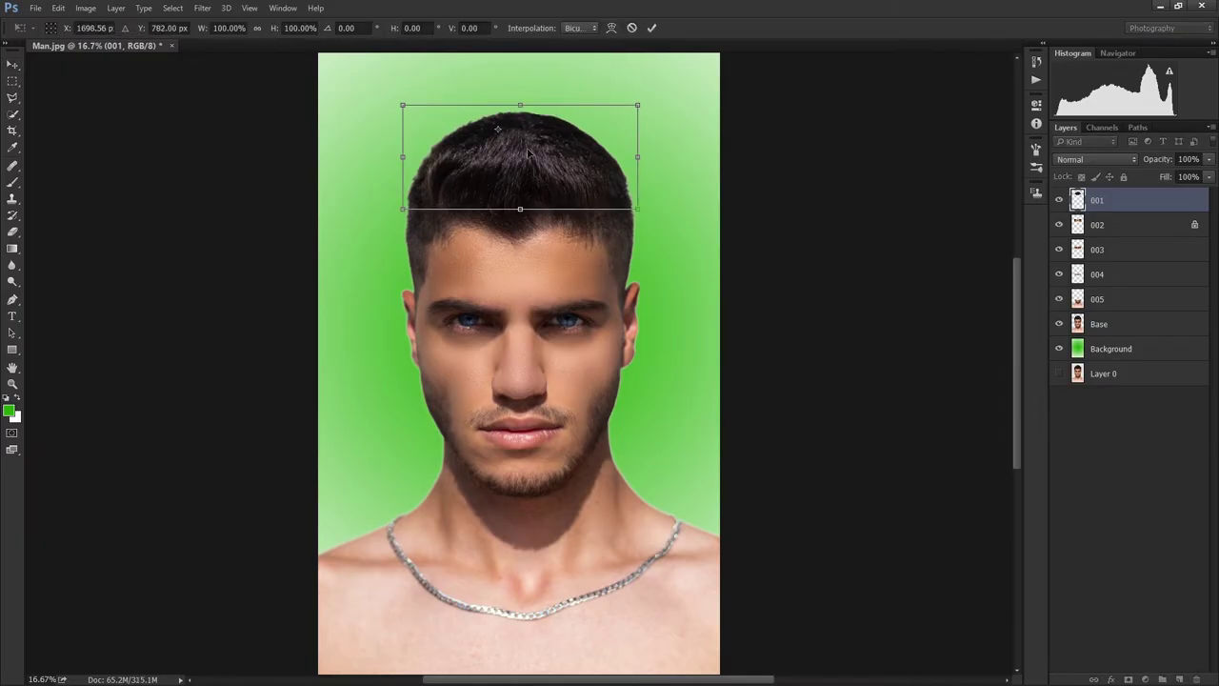
drag(527, 153, 518, 121)
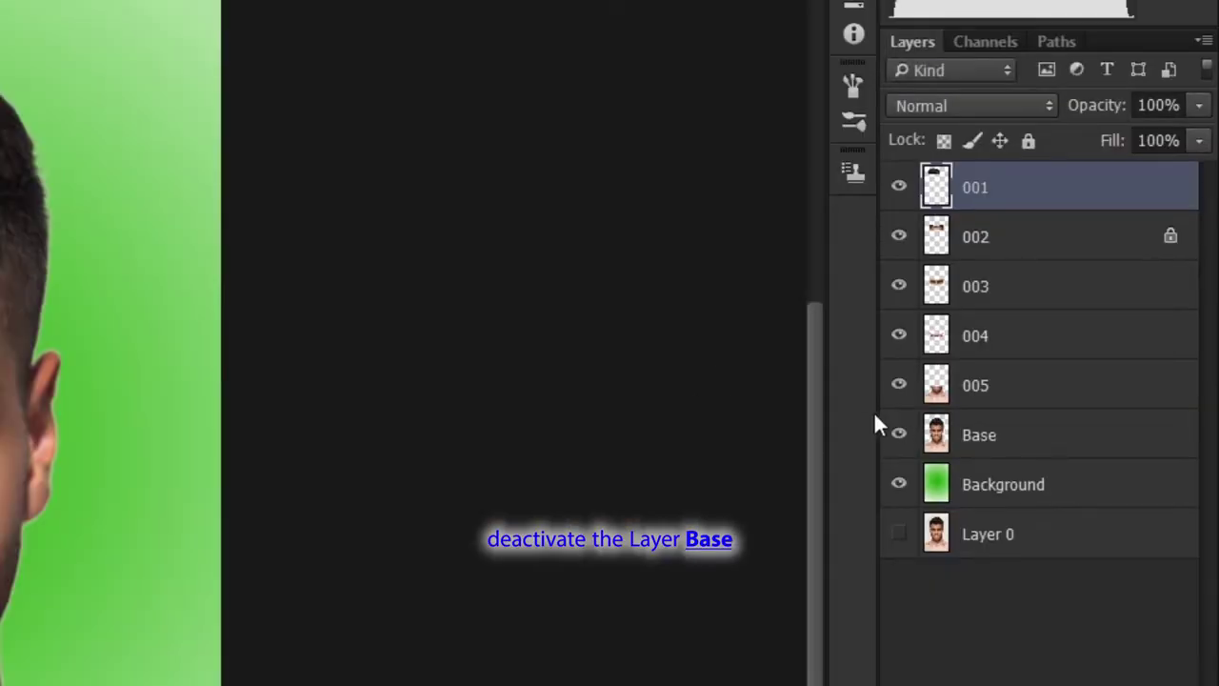
Hide the Base layer and offset face strips 001–004, shifting each band sideways or up.
click(899, 435)
click(987, 265)
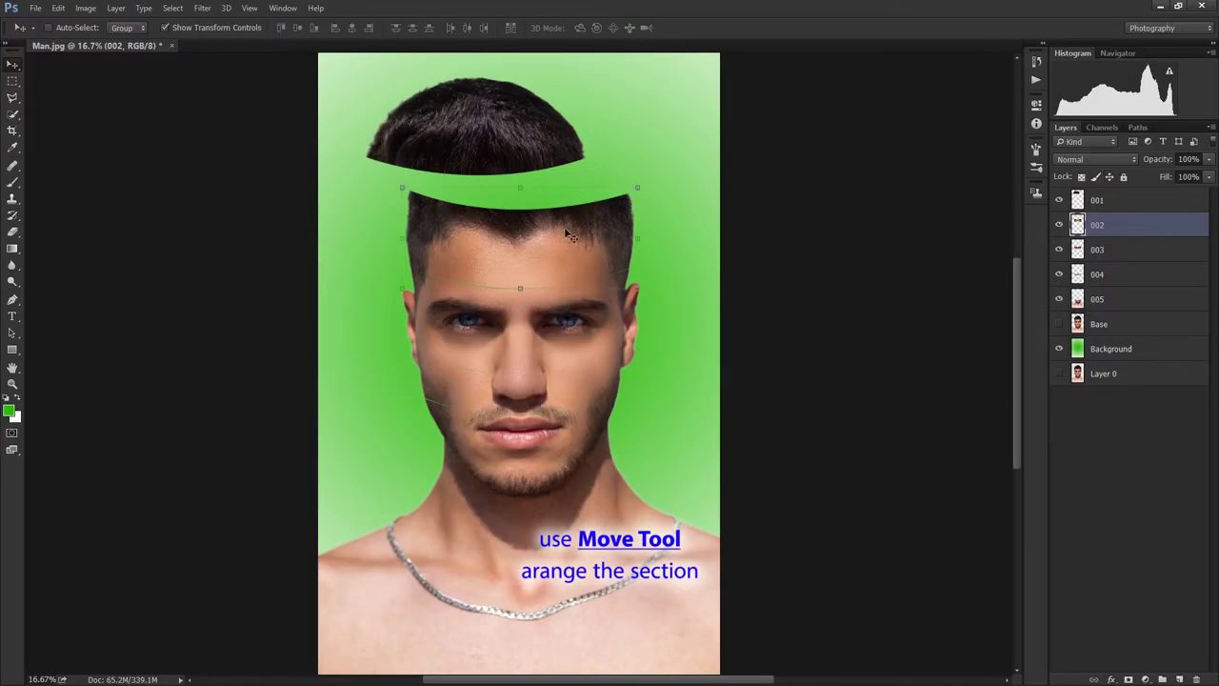
drag(569, 235, 603, 226)
click(1120, 249)
drag(492, 316, 446, 303)
click(1105, 275)
drag(593, 379, 655, 391)
drag(538, 301, 533, 276)
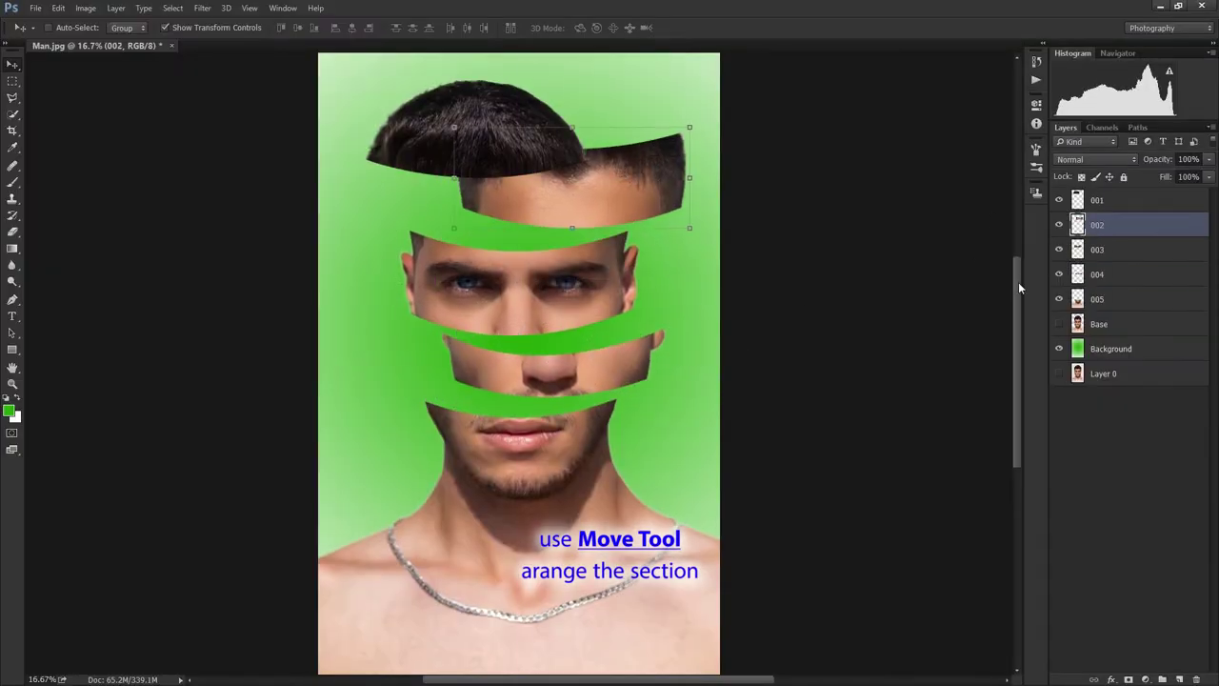
click(1128, 202)
drag(559, 169, 558, 149)
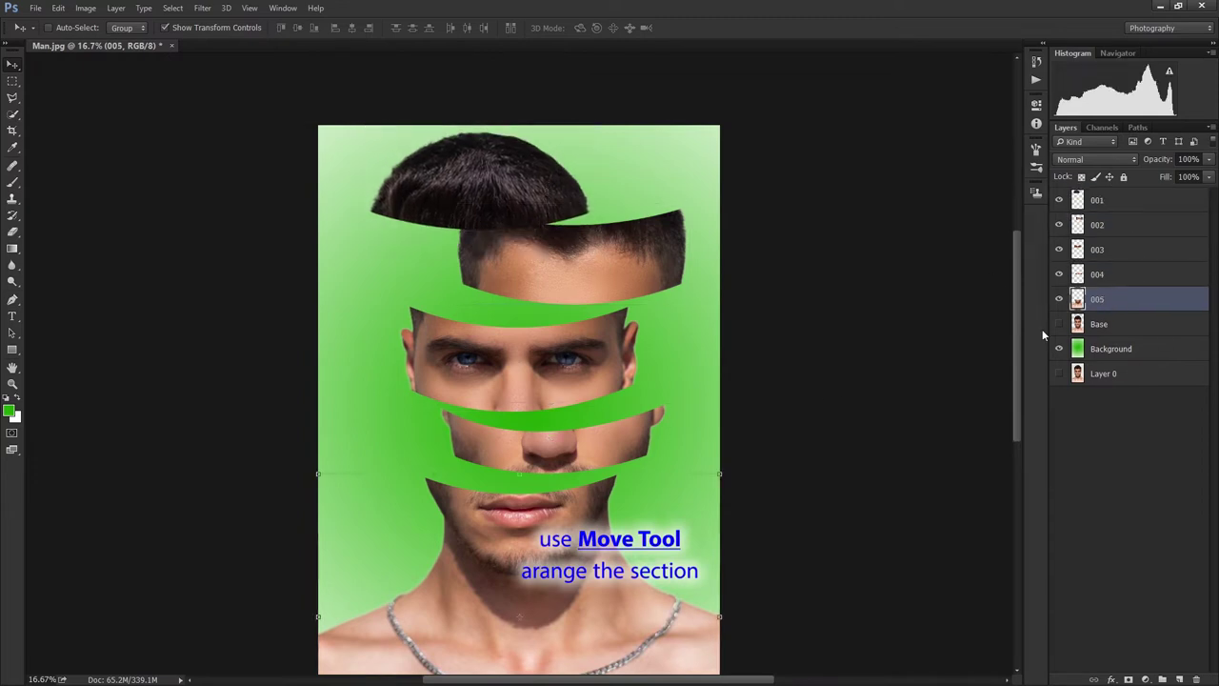
Fine-tune the forehead, nose and hair strip positions so green gaps separate them.
ctrl+click(595, 371)
ctrl+click(636, 266)
ctrl+click(545, 169)
drag(545, 169, 551, 175)
drag(640, 262, 619, 283)
ctrl+click(572, 362)
drag(572, 362, 571, 374)
ctrl+click(575, 448)
drag(575, 448, 574, 461)
ctrl+click(572, 190)
Select chin layer 005 and hide strips 004, 003 and 002.
click(1105, 299)
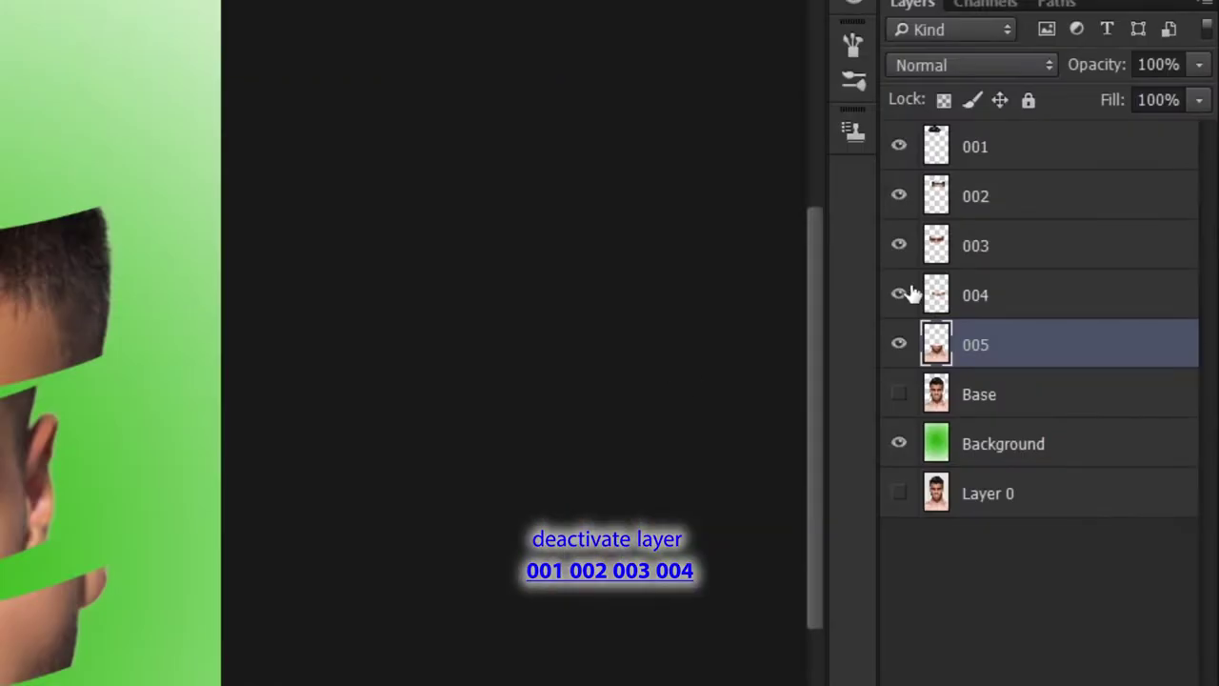
click(1059, 274)
click(898, 244)
click(898, 196)
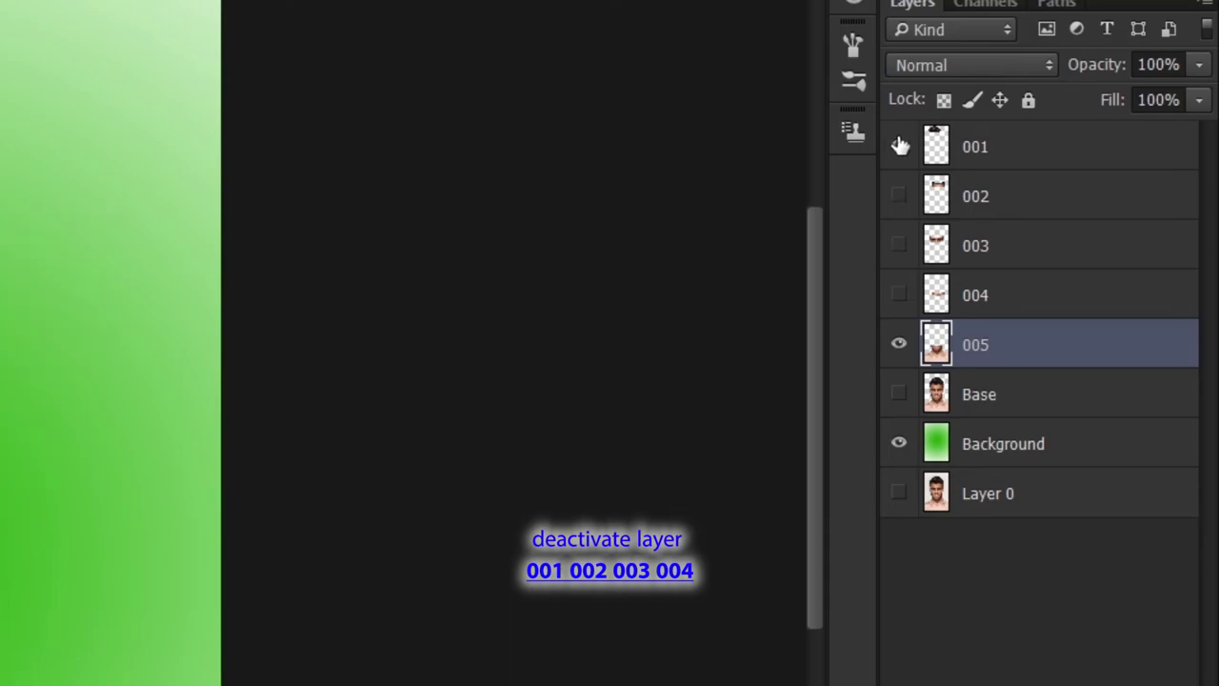
Hide hair strip 001 and open Lemon.jpg as a second document.
click(898, 145)
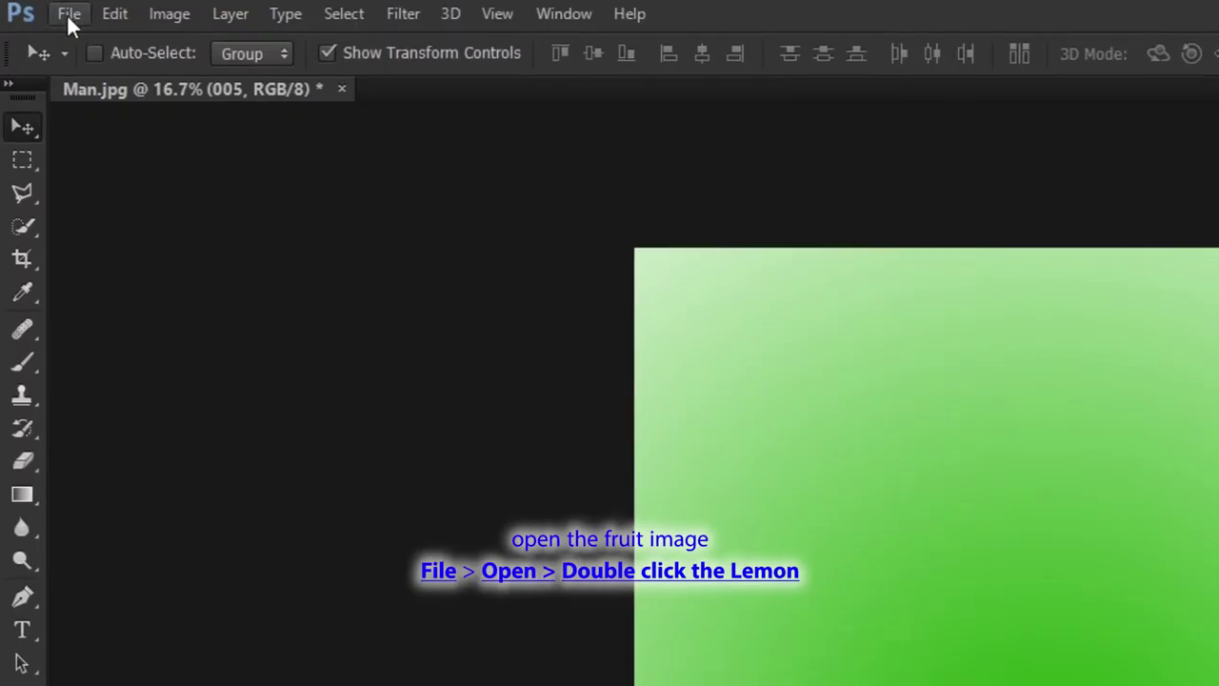
click(68, 13)
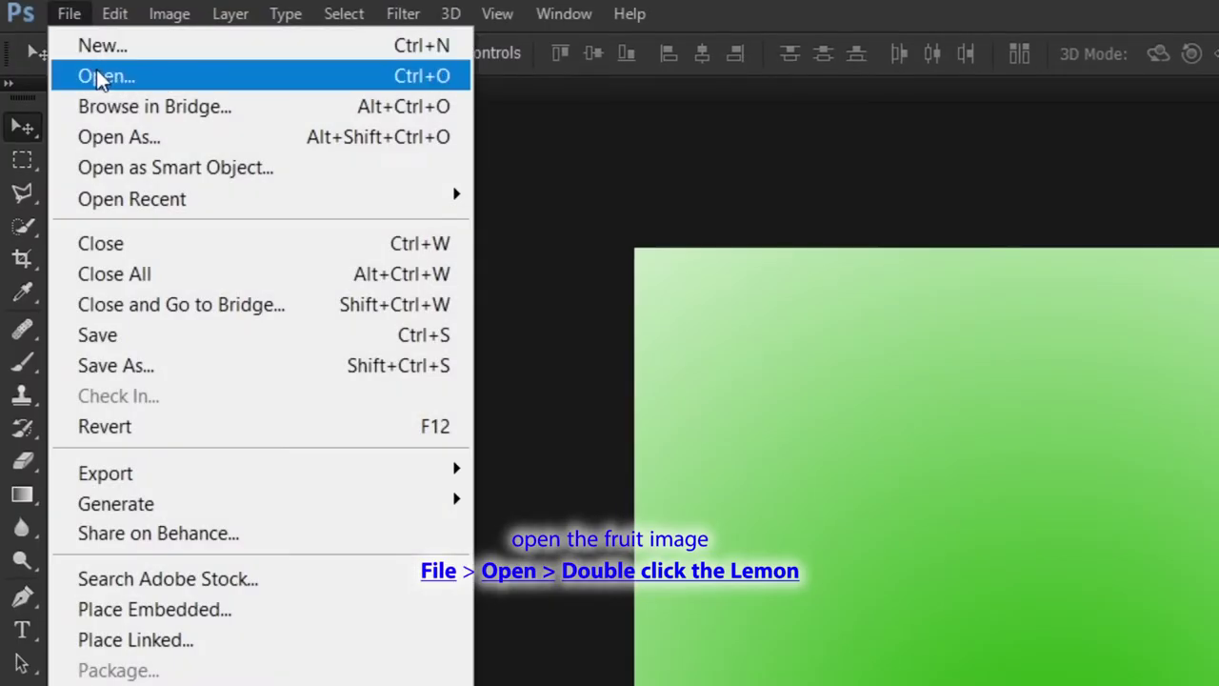
click(96, 71)
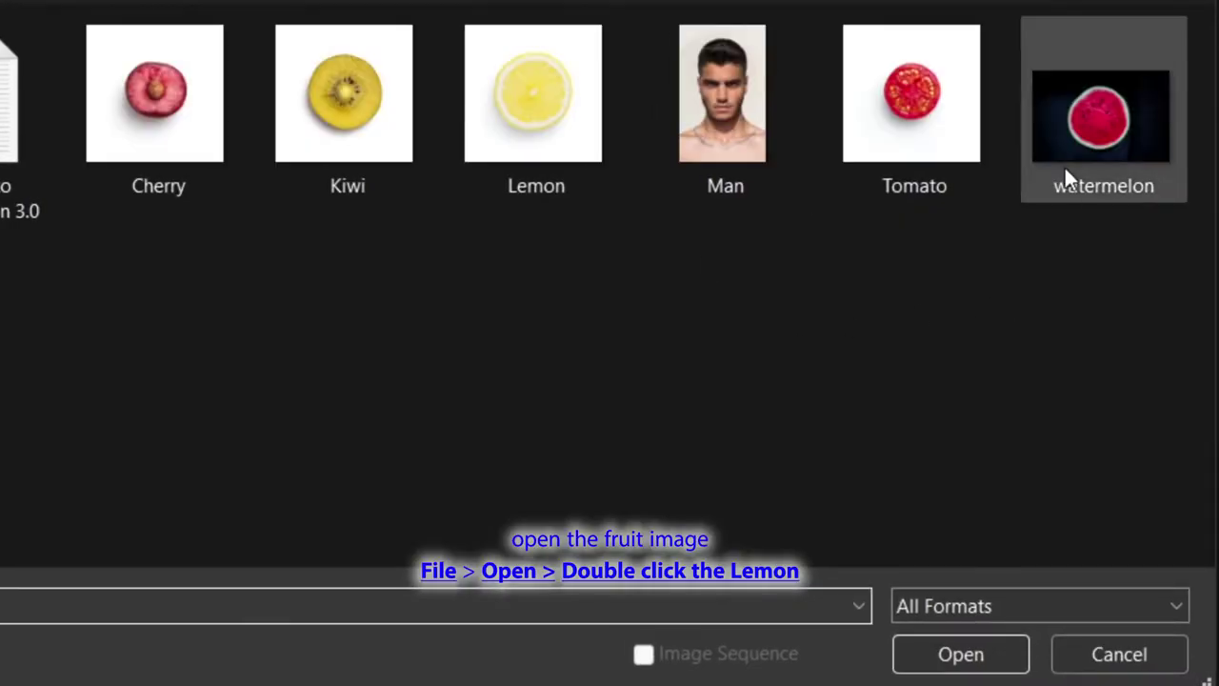
click(524, 125)
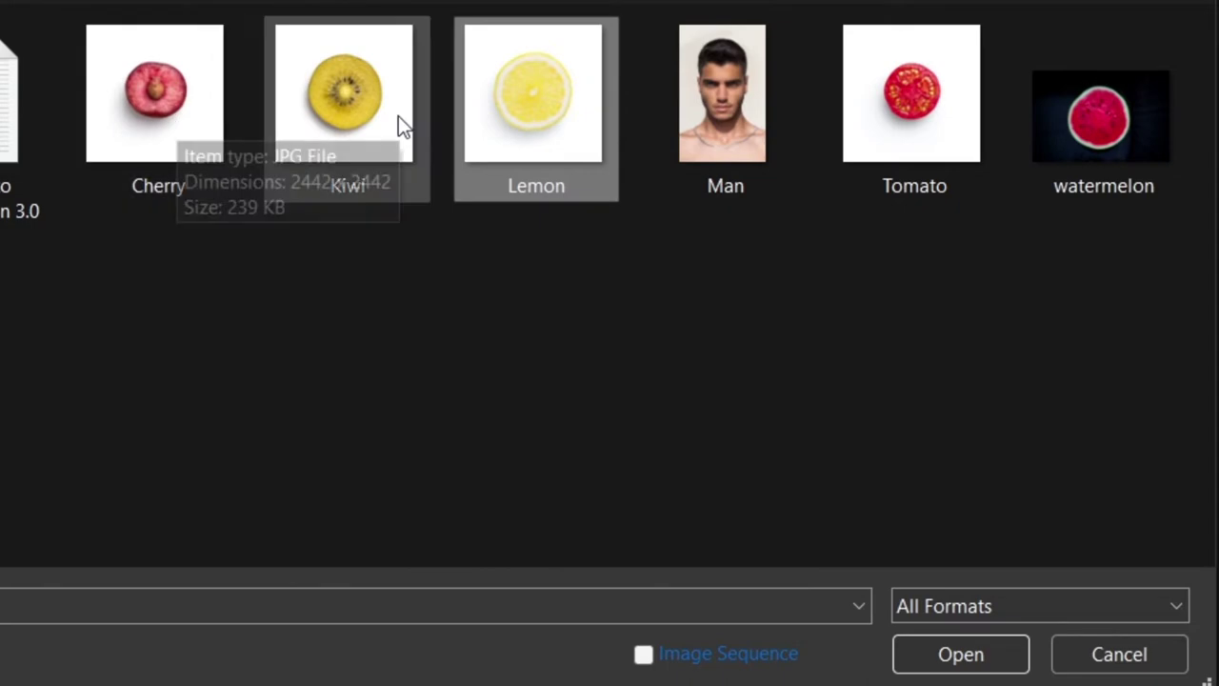
double_click(475, 100)
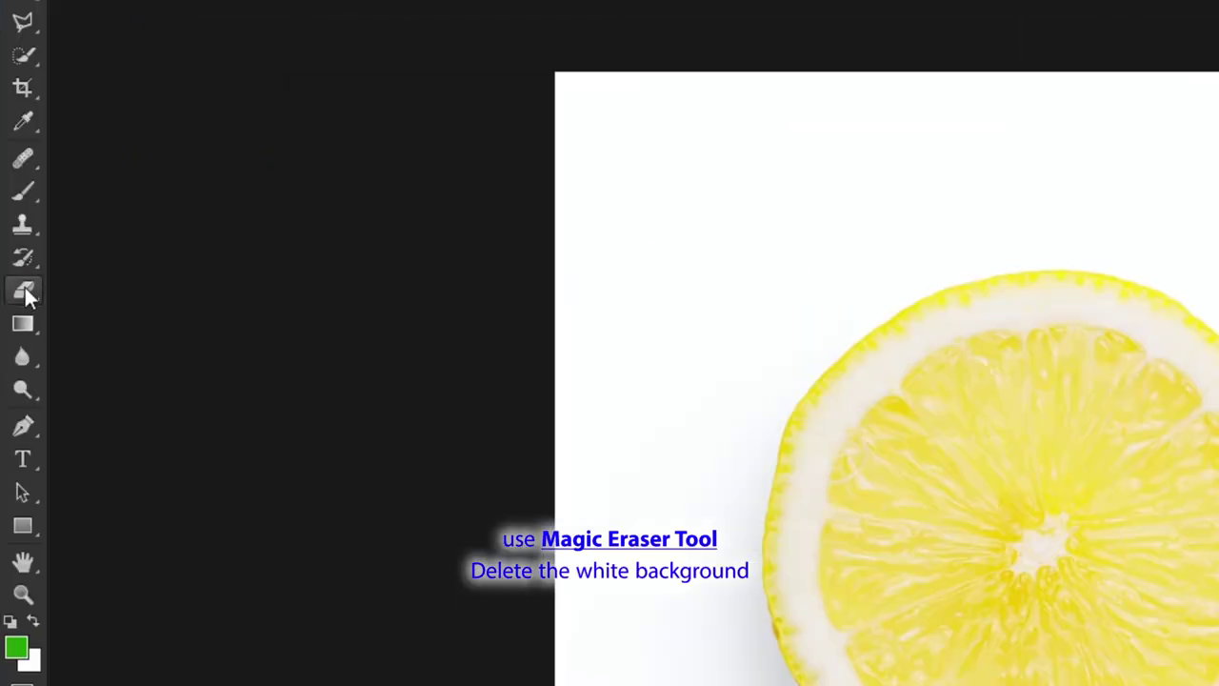
Erase the lemon's white background and grey shadow with the Magic Eraser Tool.
right_click(27, 293)
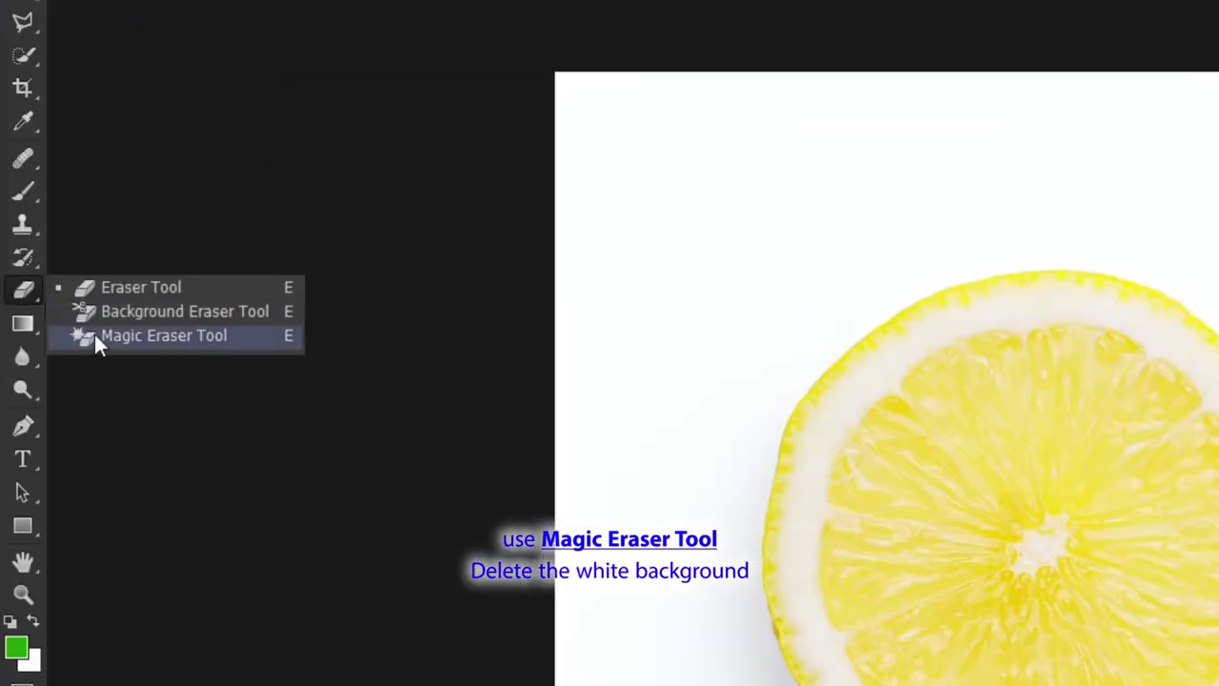
click(95, 335)
click(317, 209)
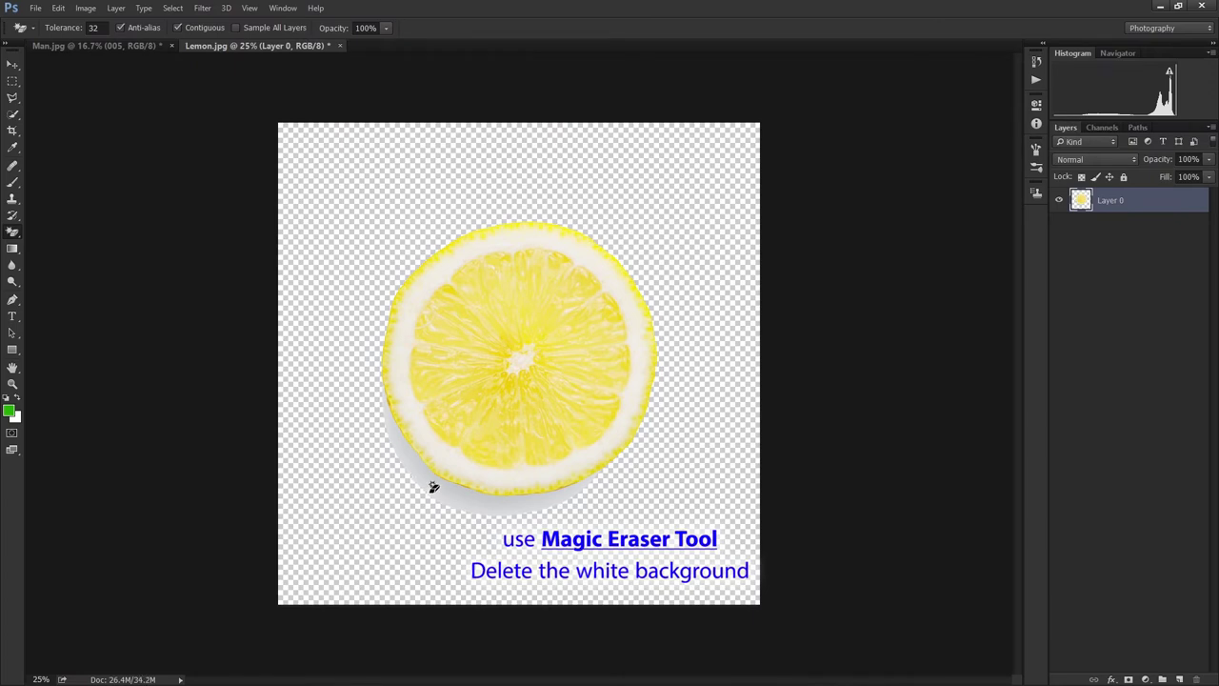
click(432, 489)
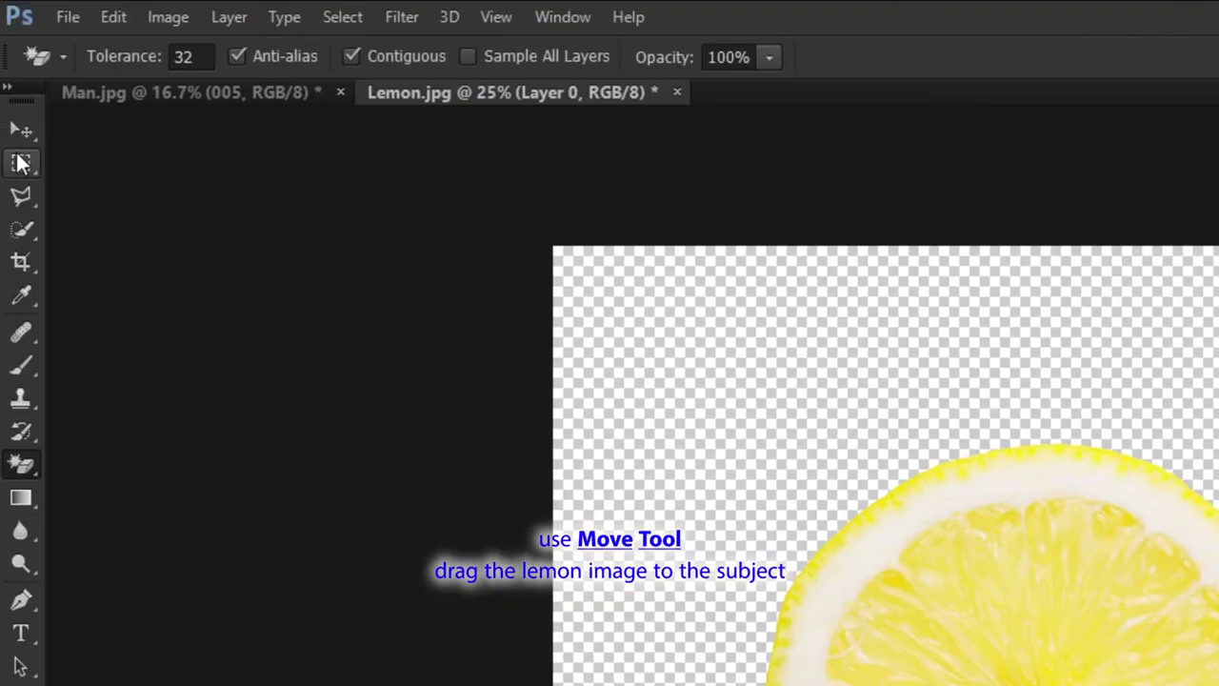
Drag the lemon into Man.jpg as Layer 1 and squash it flat over the face.
click(12, 64)
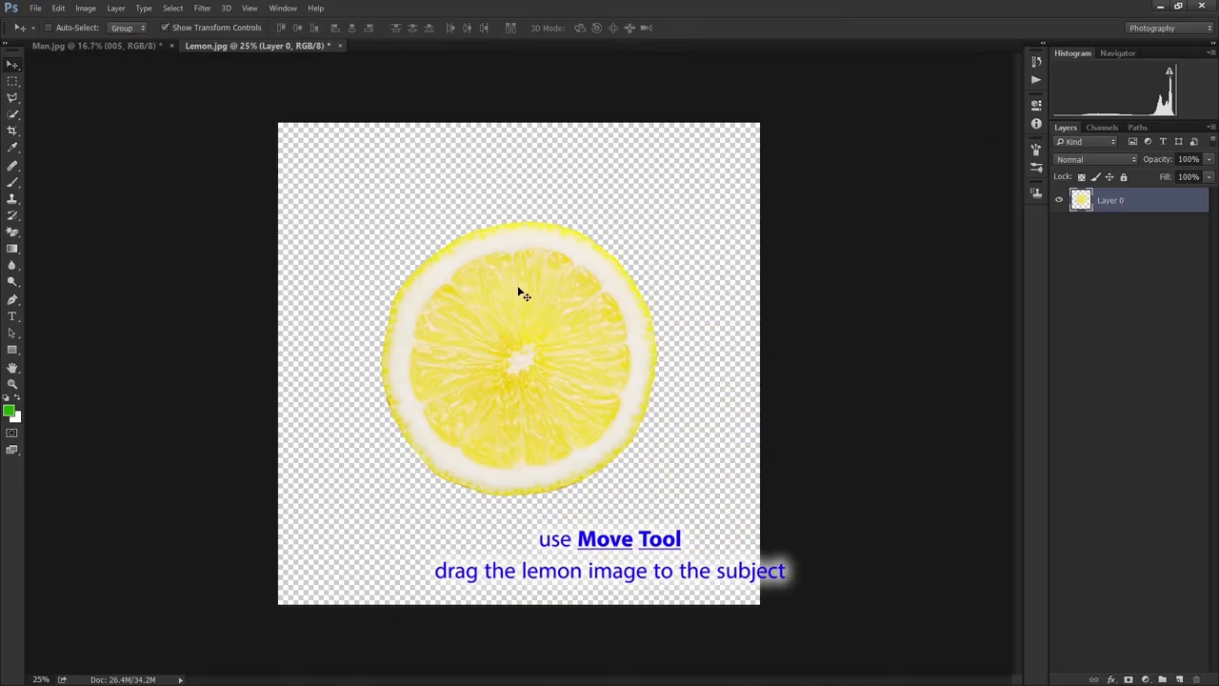
drag(523, 296, 443, 300)
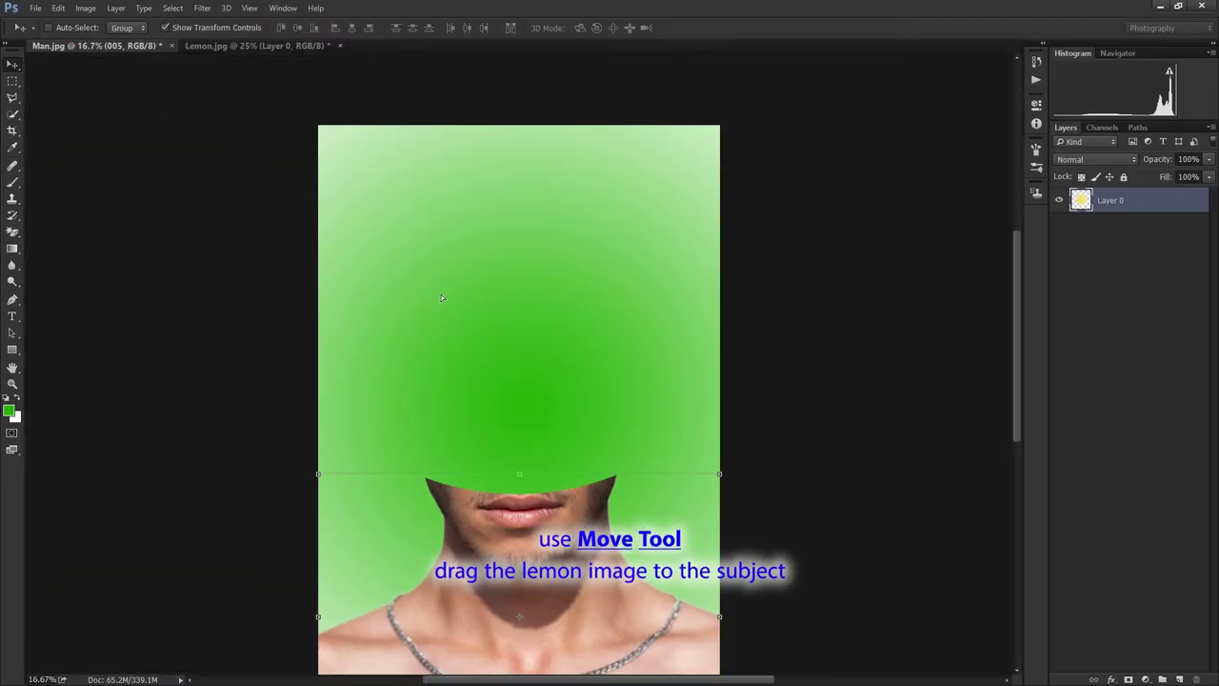
key(ctrl+plus)
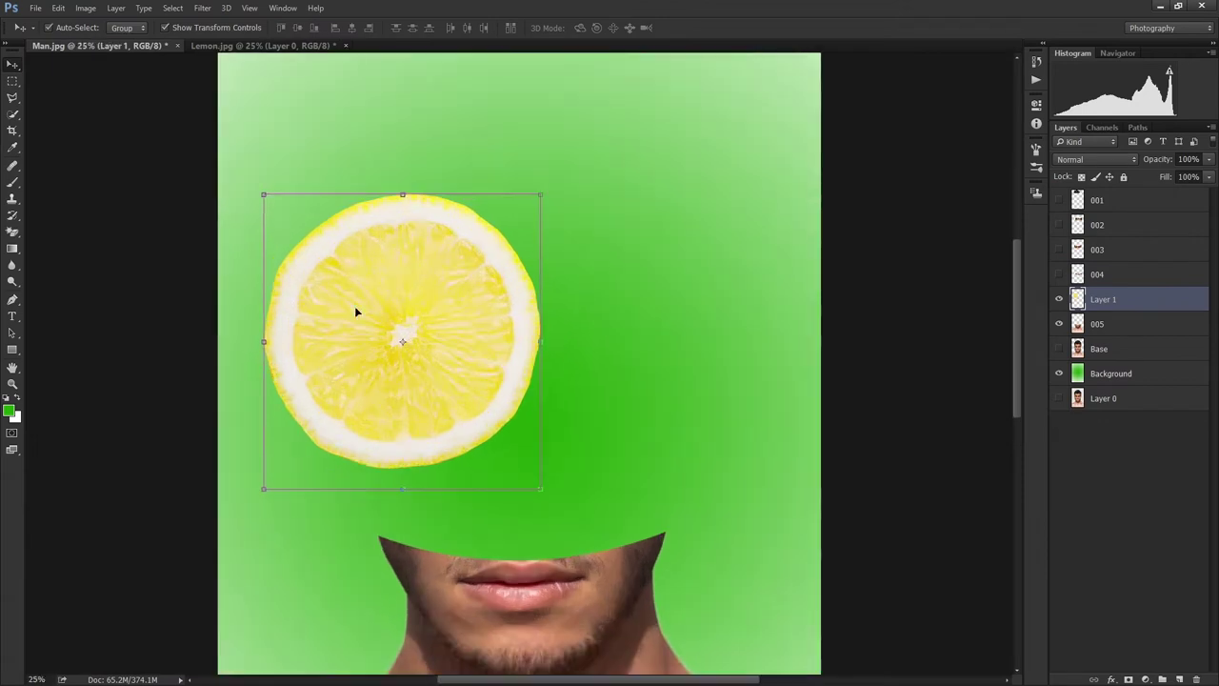
key(ctrl+plus)
drag(441, 225, 610, 310)
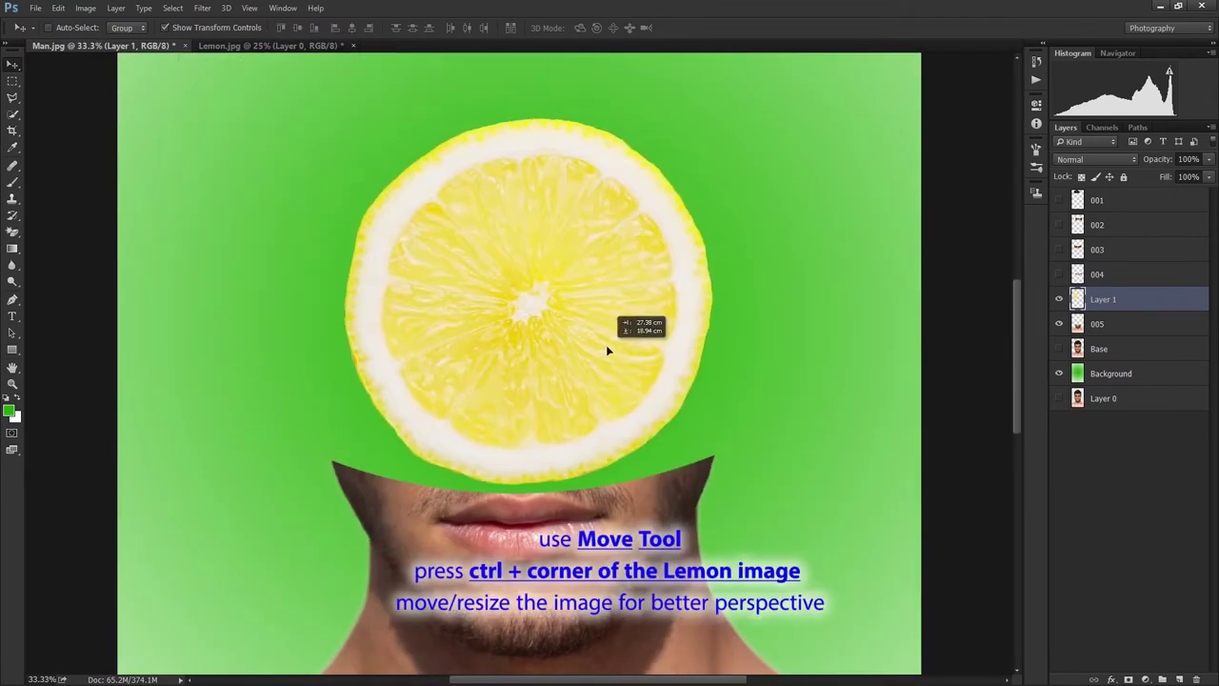
drag(525, 122, 495, 393)
drag(619, 447, 611, 434)
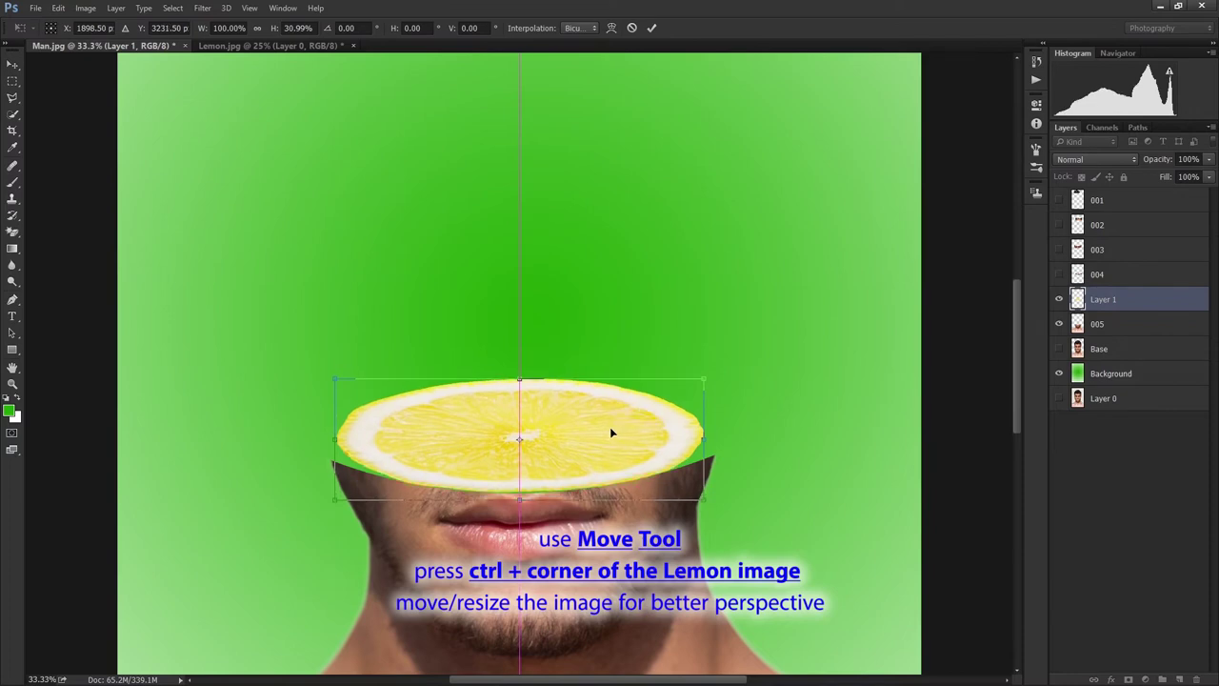
drag(521, 381, 520, 411)
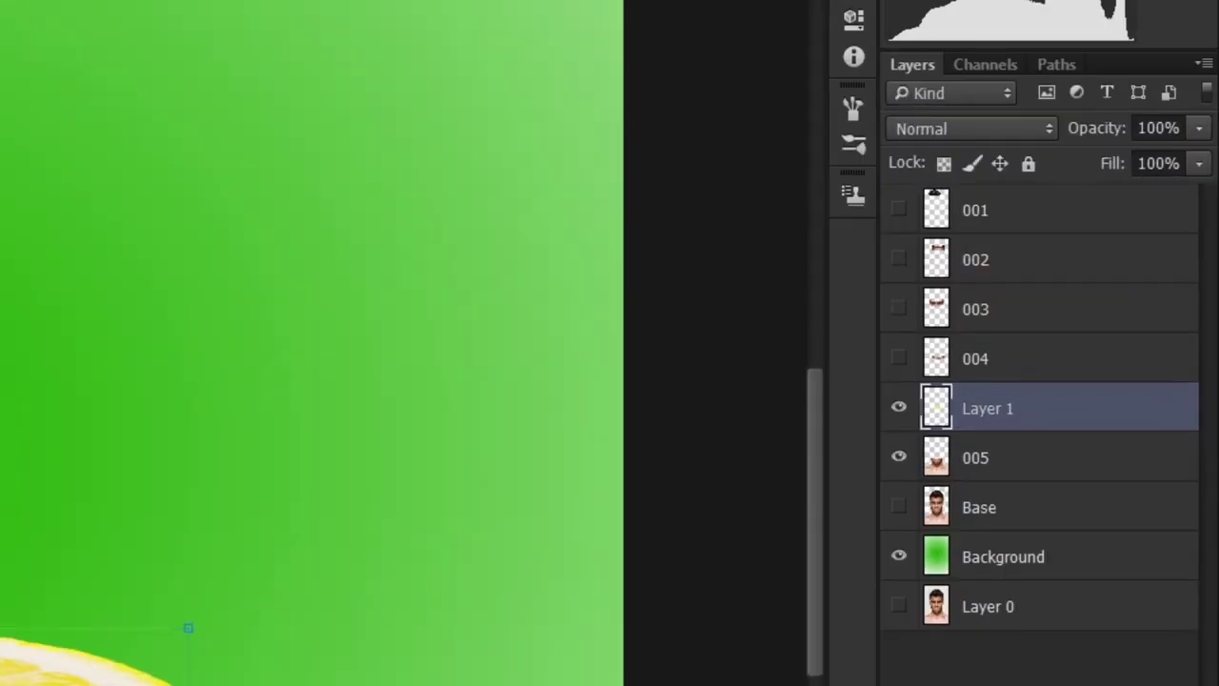
Rename Layer 1 to '005 Lemon' and move it below layer 005.
double_click(989, 409)
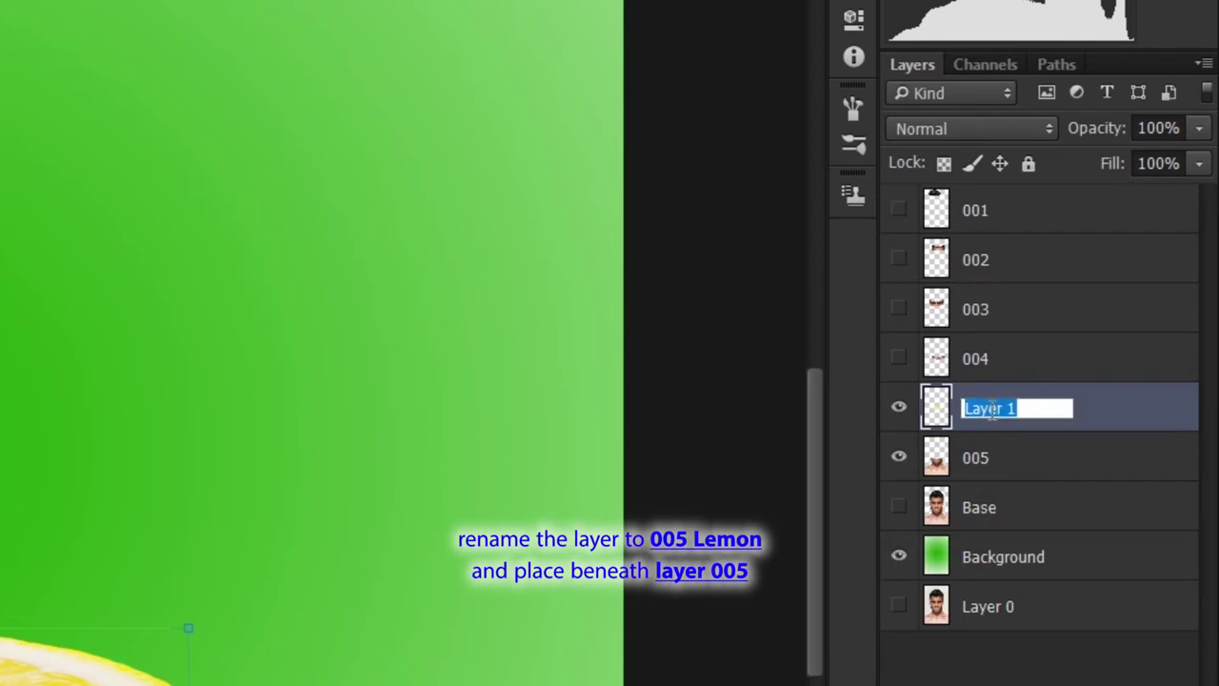
text(05 Lemi)
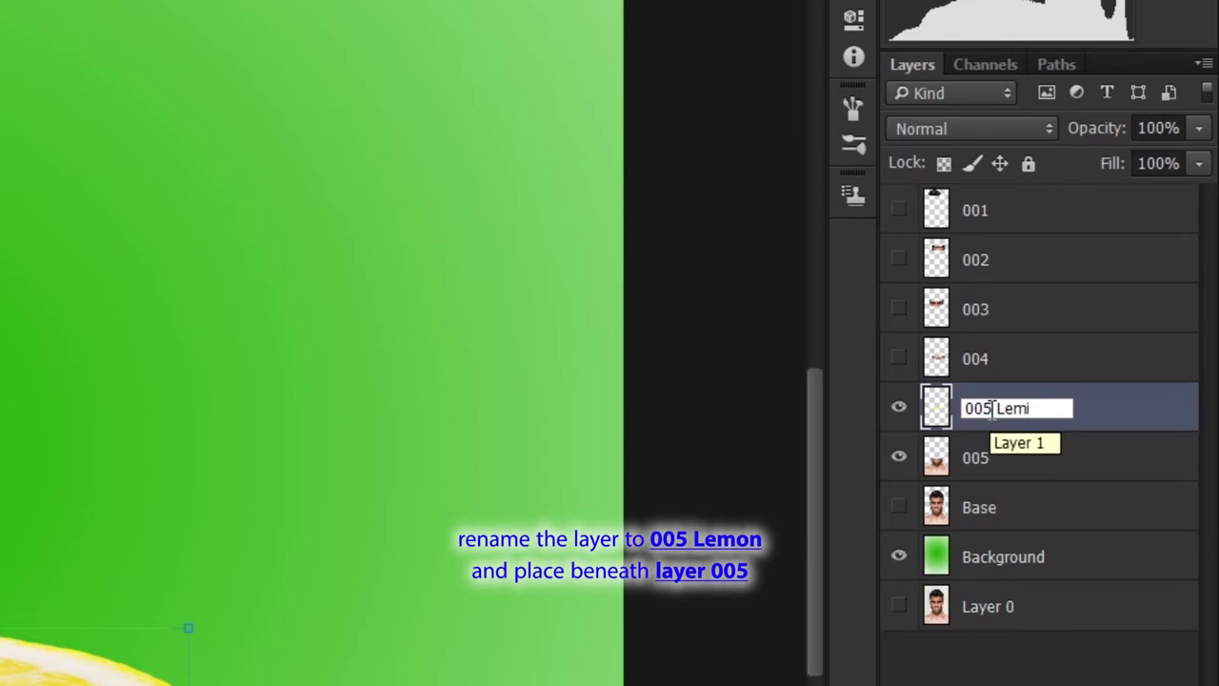
key(BackSpace)
text(on)
key(Return)
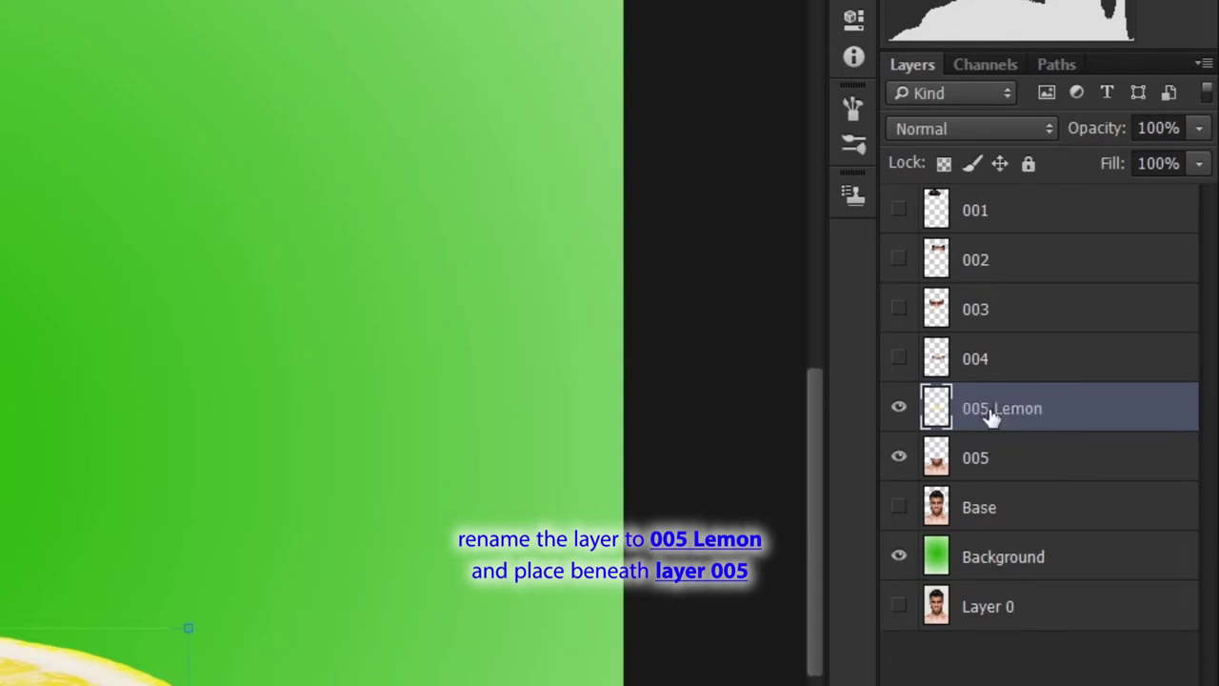
drag(1018, 420, 1017, 484)
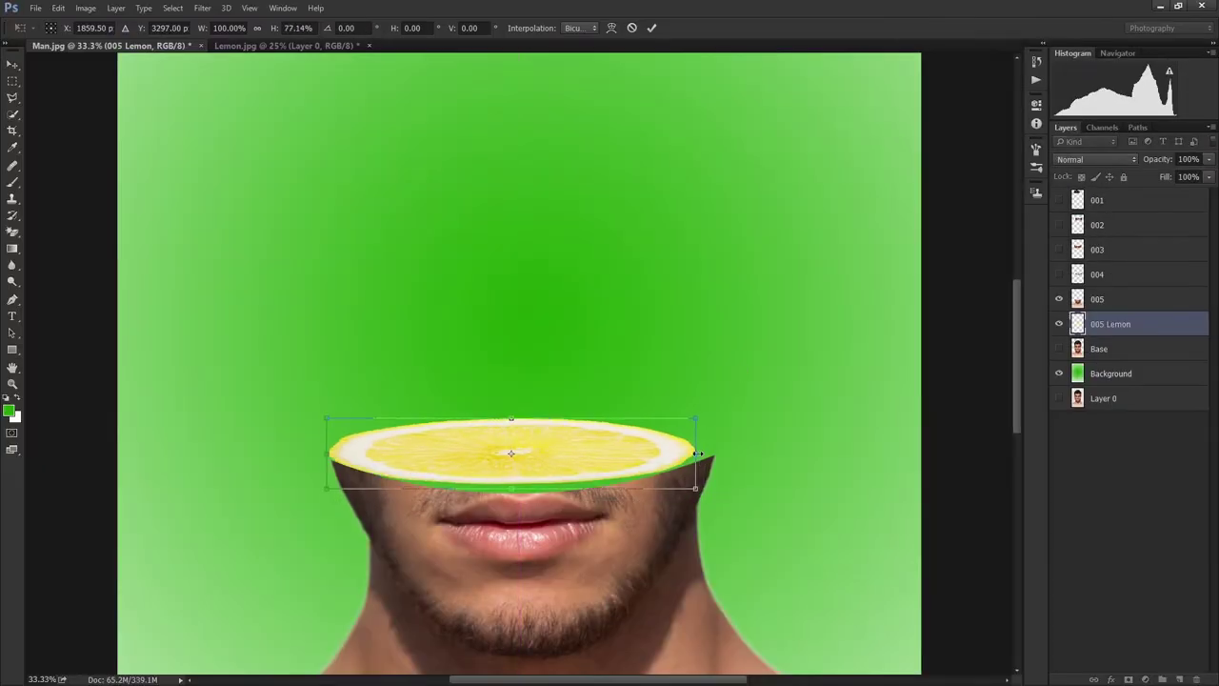
Stretch and skew the lemon slice to match the neck's width.
drag(696, 419, 720, 419)
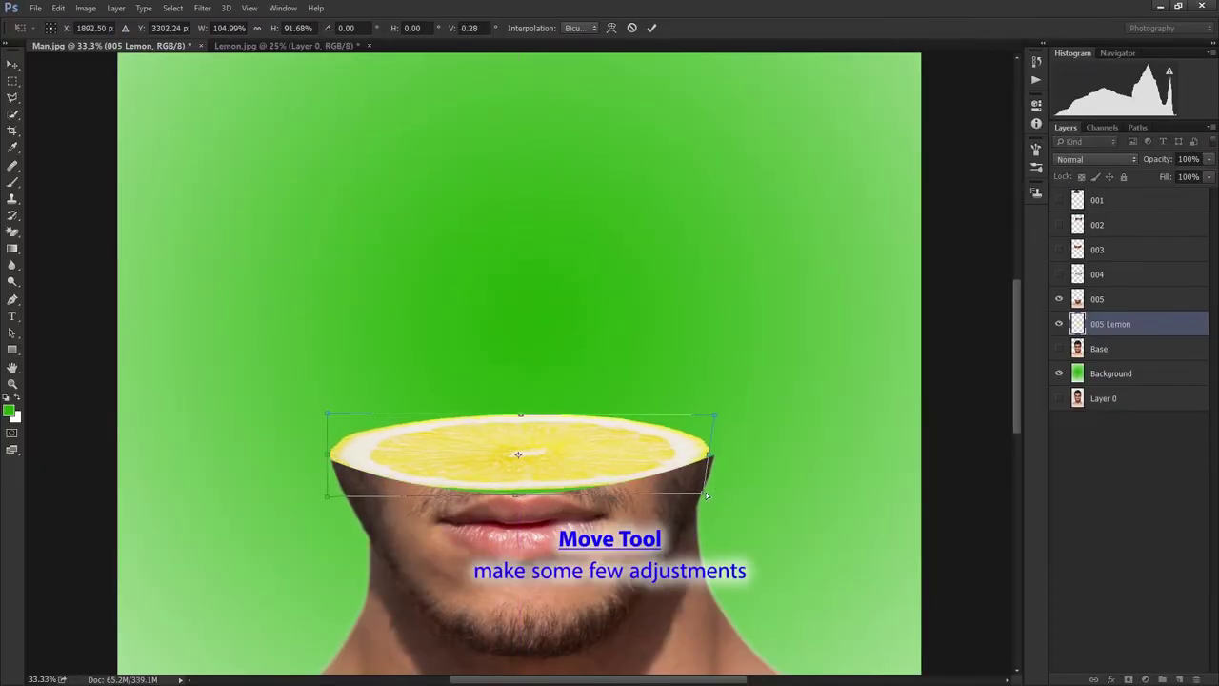
drag(718, 458, 727, 413)
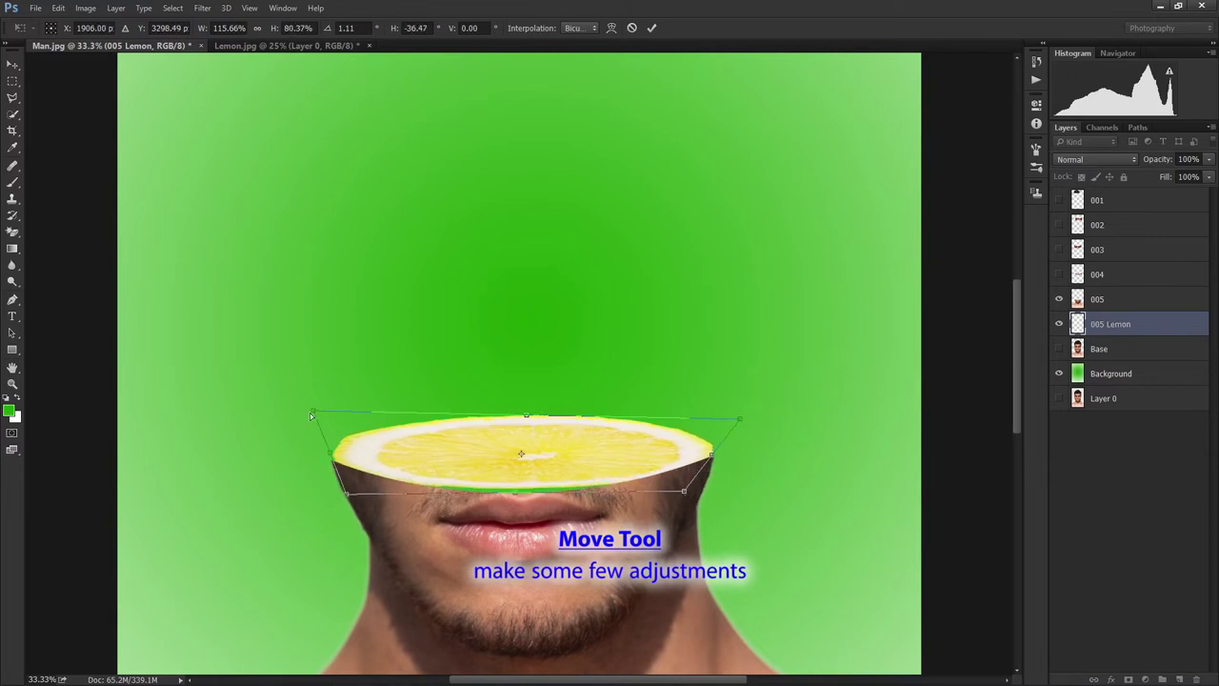
key(Return)
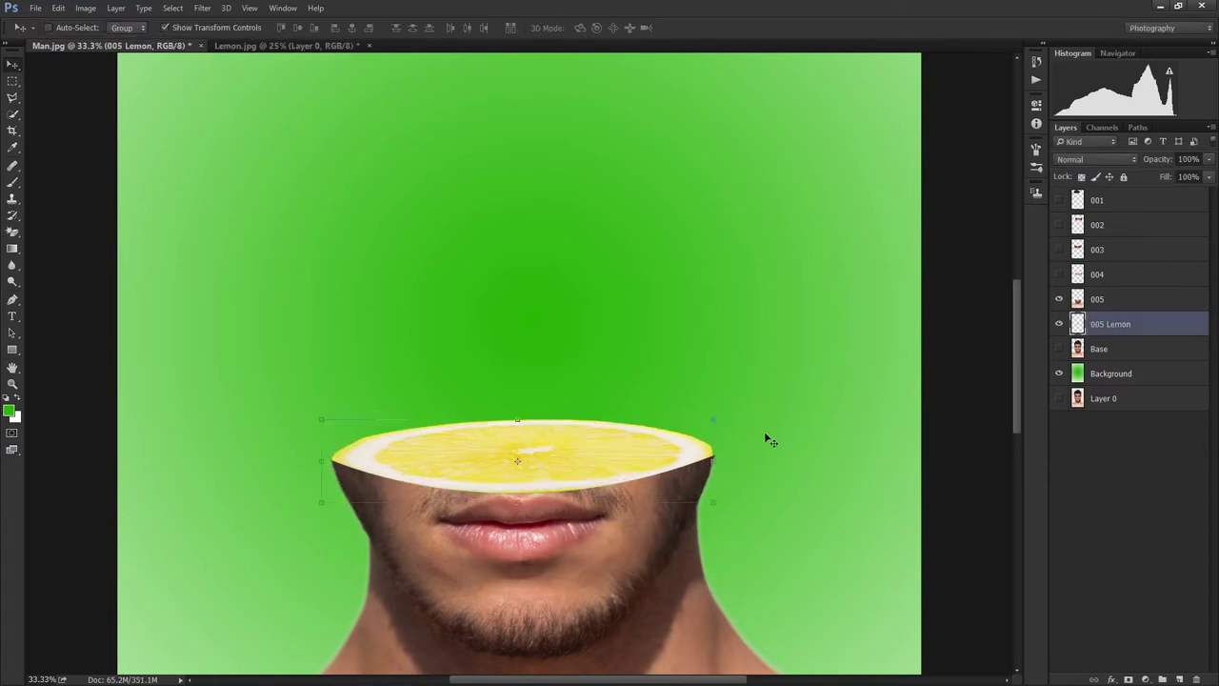
drag(713, 457, 714, 467)
drag(322, 508, 320, 505)
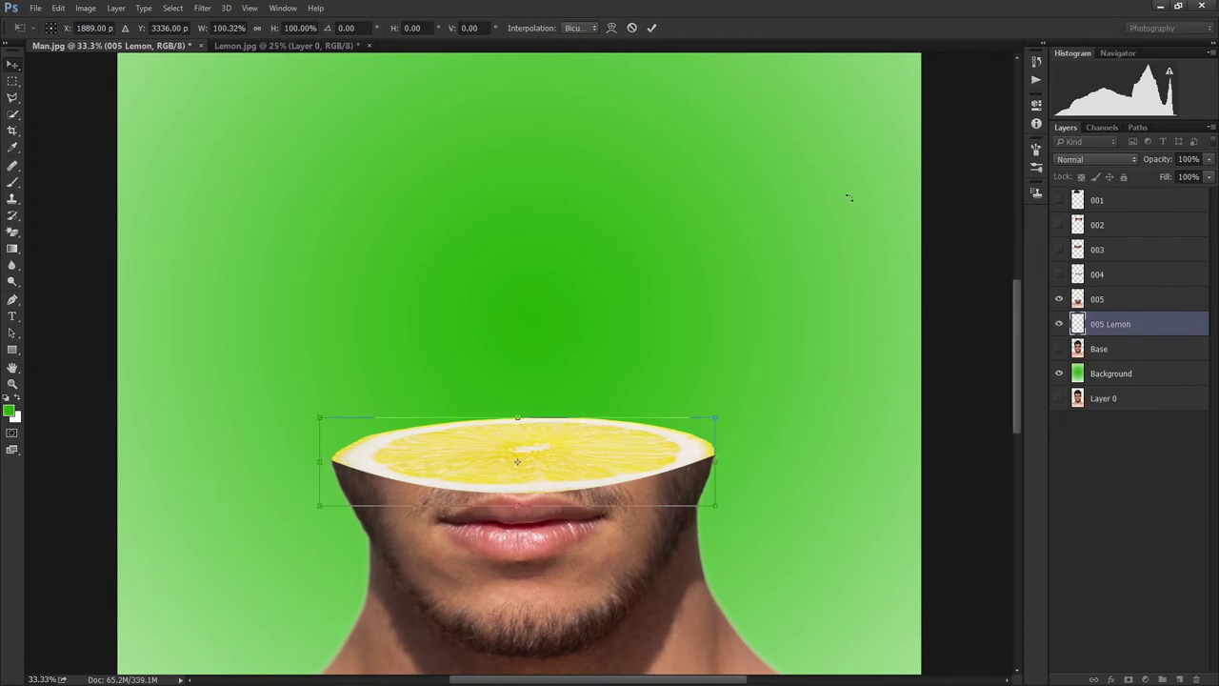
key(Return)
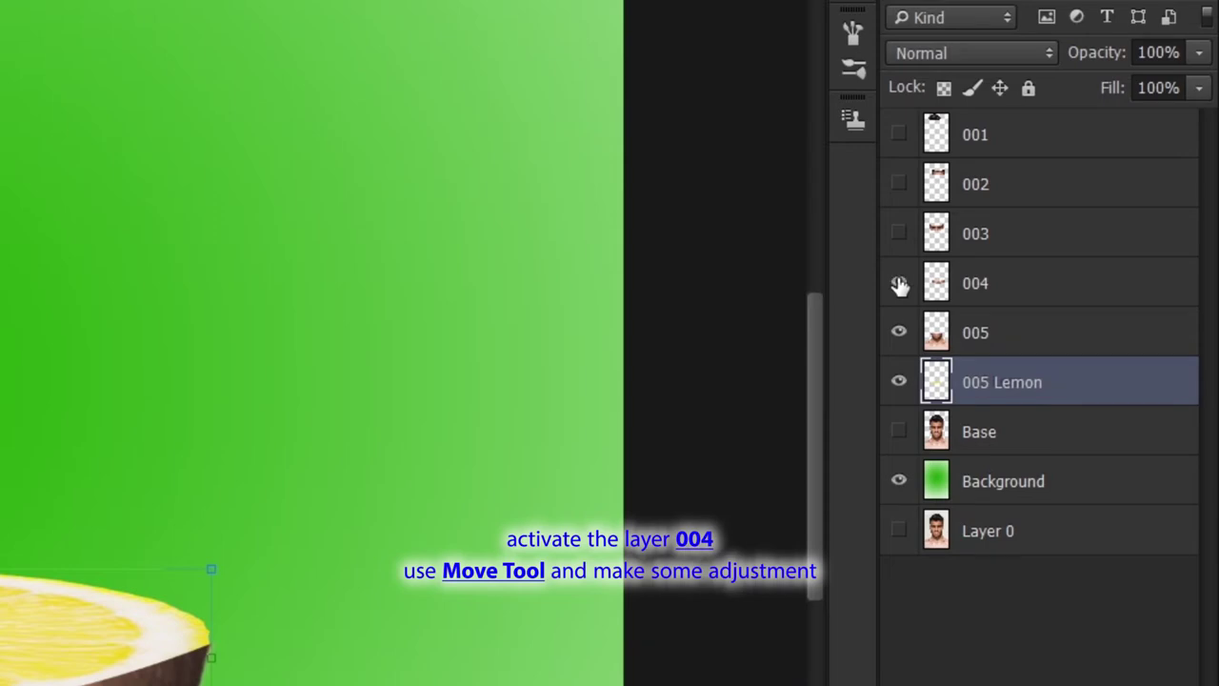
Show nose strip 004, nudge it slightly right, and bring up the Open dialog.
click(900, 284)
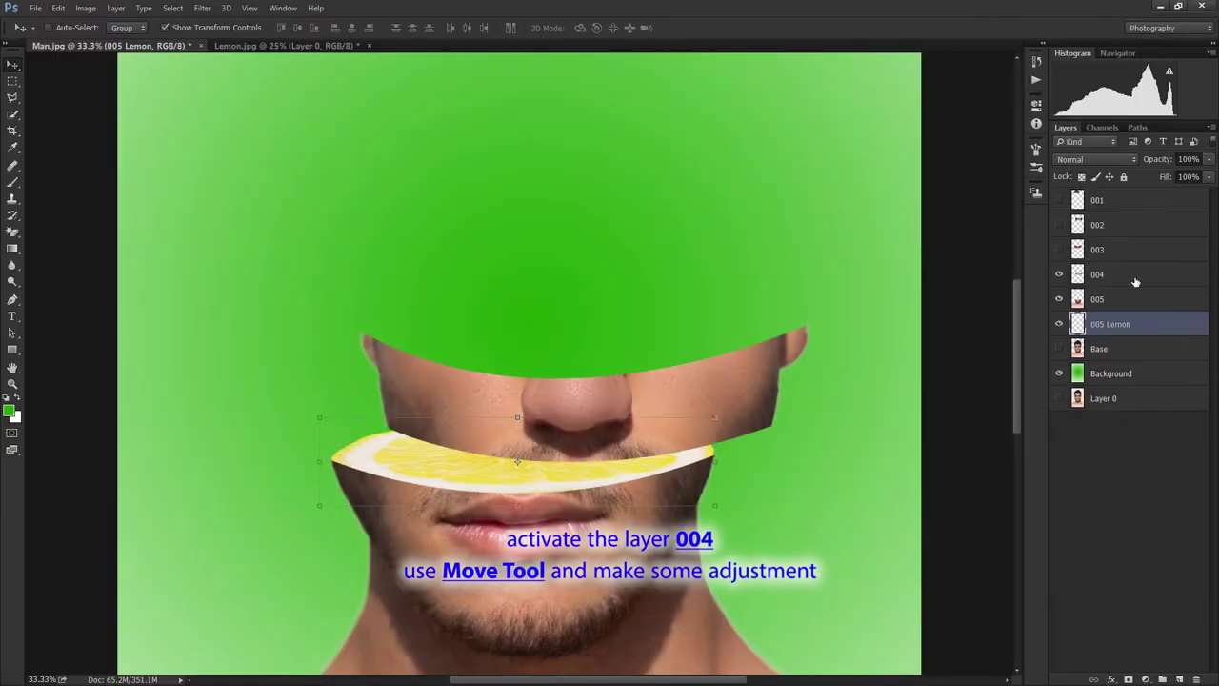
click(1135, 282)
drag(642, 392, 655, 398)
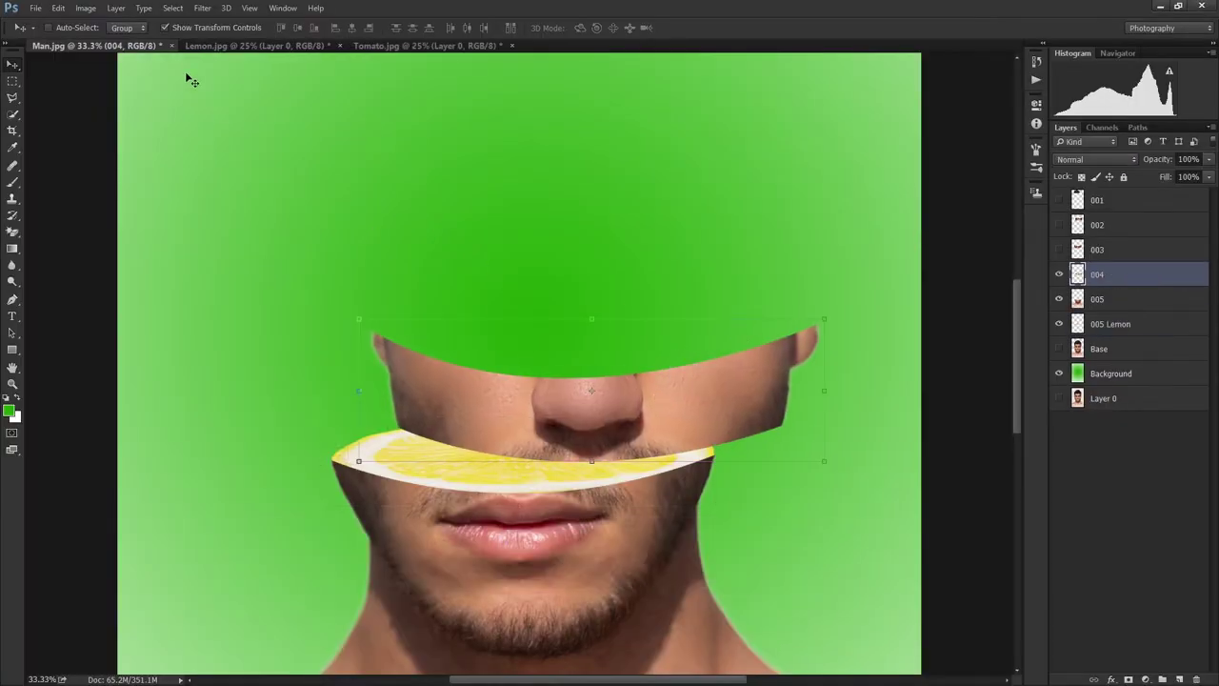
click(35, 8)
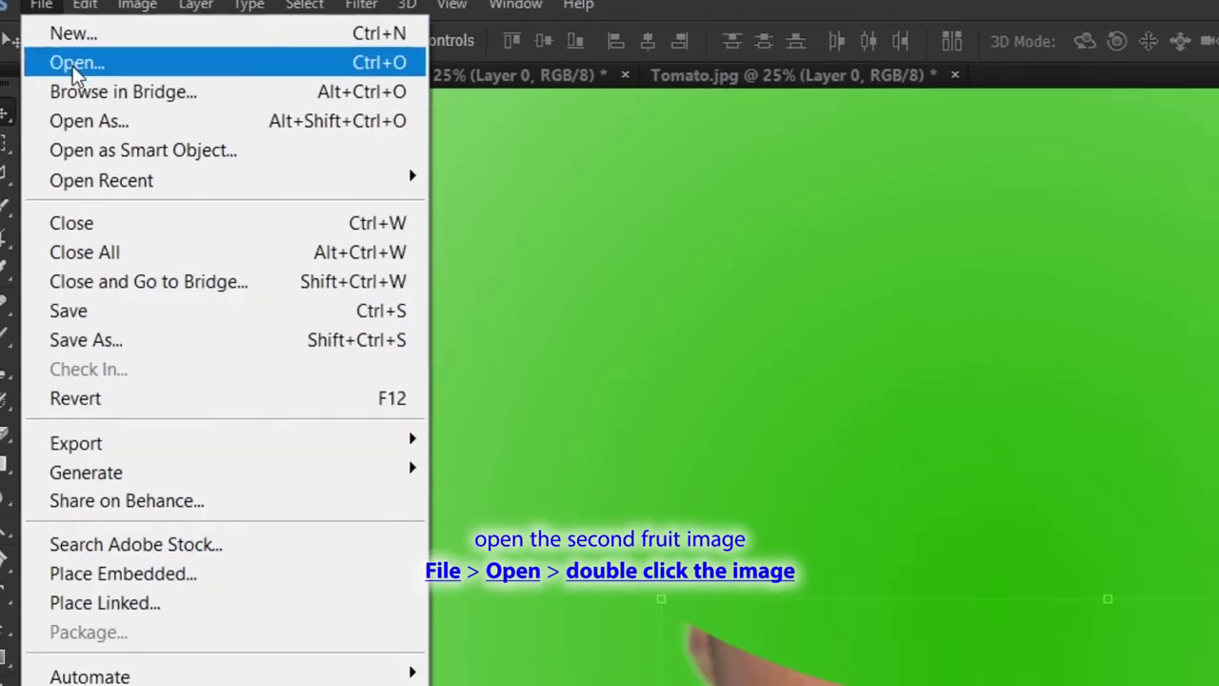
click(107, 82)
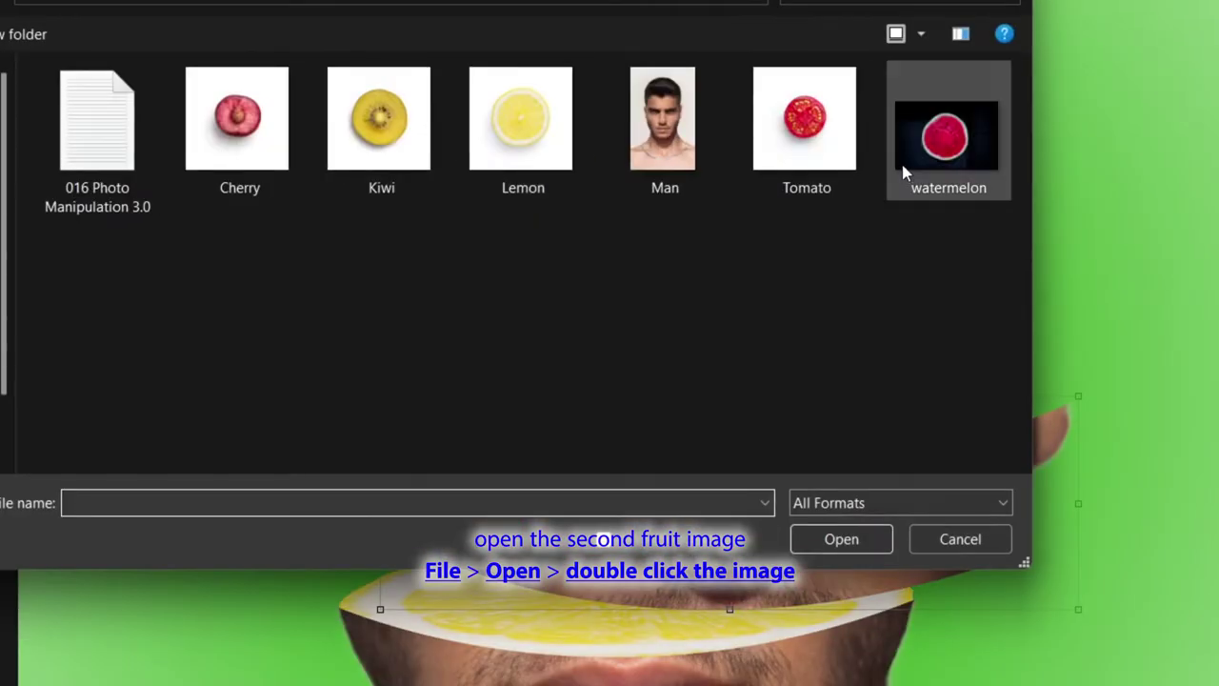
Open watermelon.jpg, select the whole watermelon with Quick Selection, and drag it into Man.jpg.
double_click(904, 169)
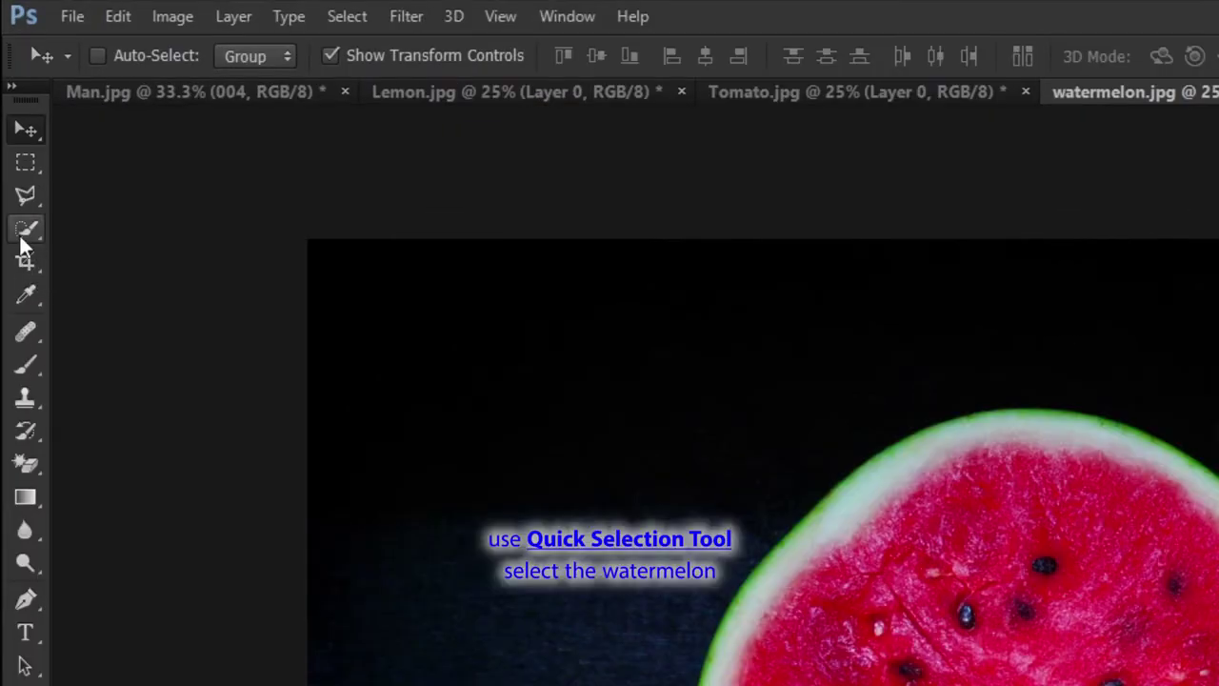
click(23, 233)
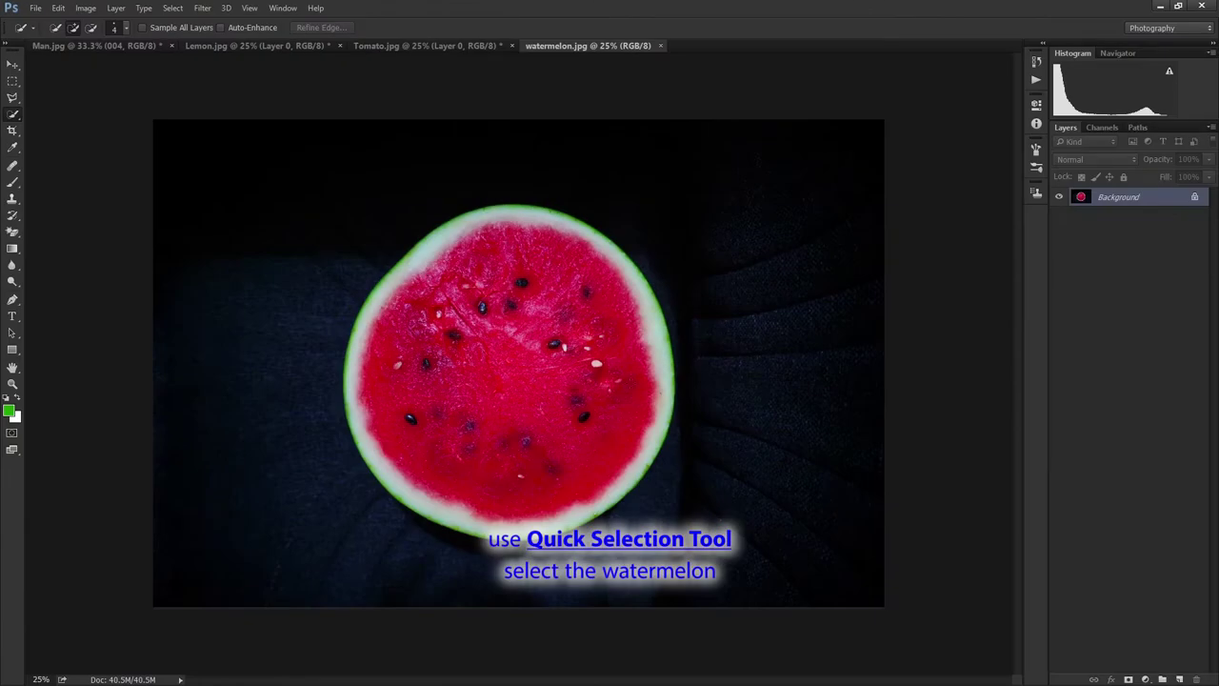
drag(565, 348, 349, 353)
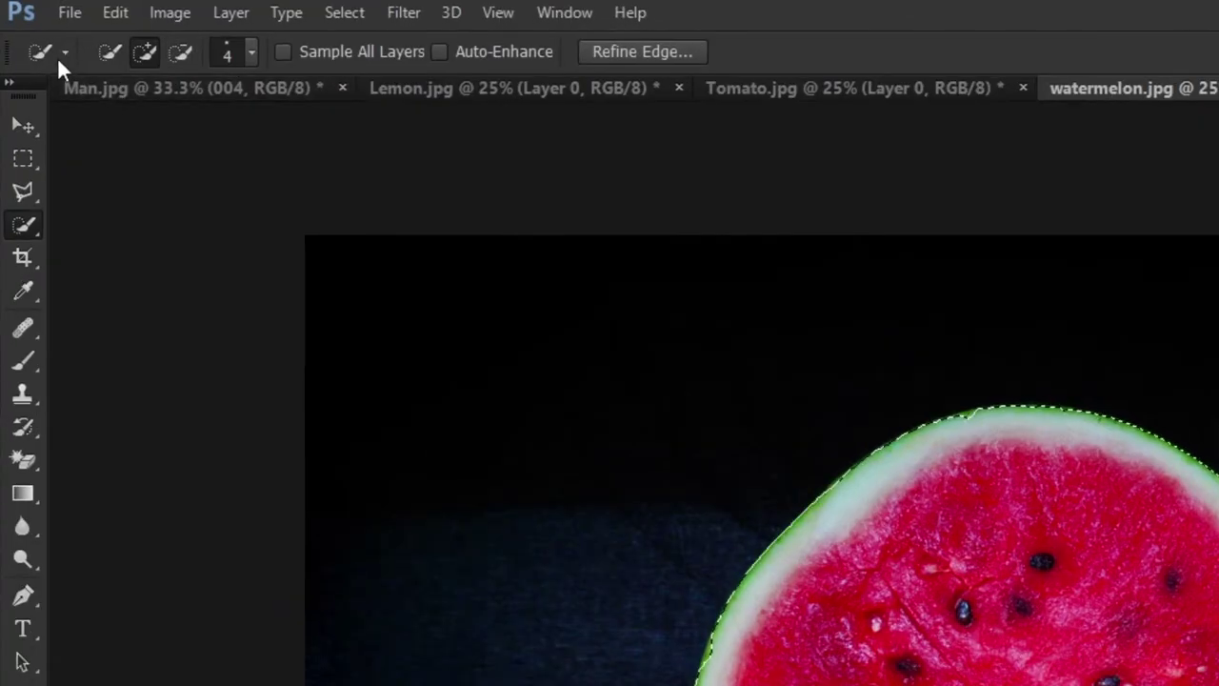
click(13, 63)
drag(803, 455, 393, 283)
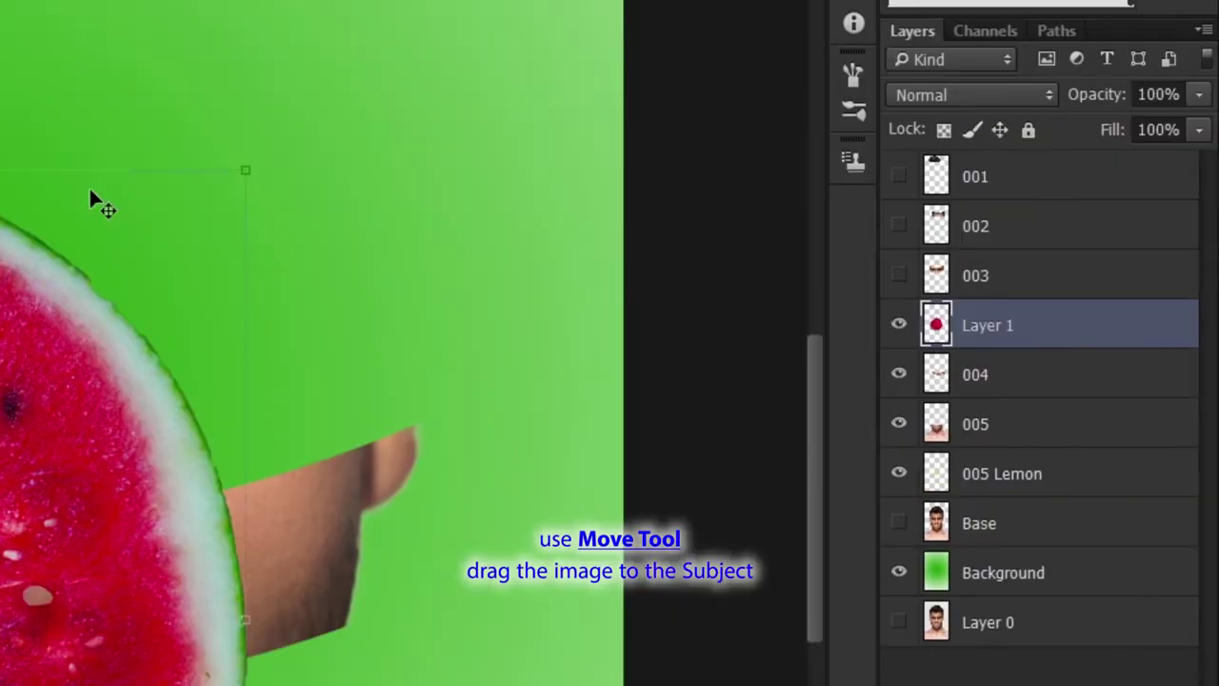
drag(1126, 274, 1126, 302)
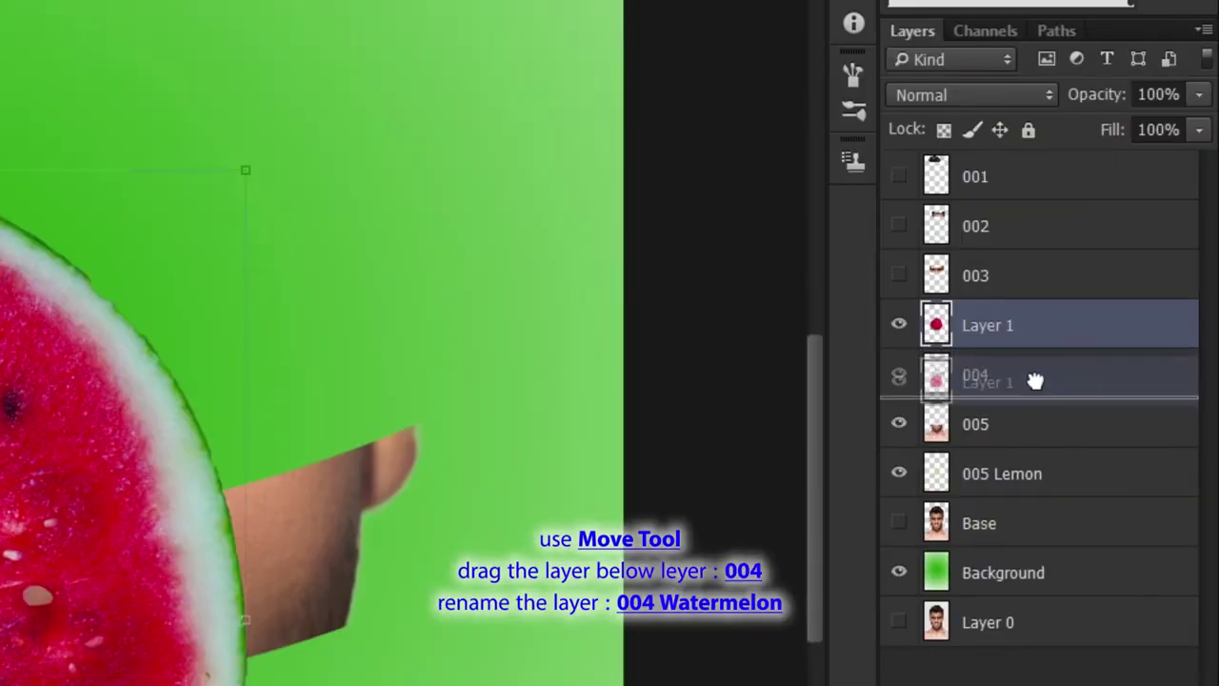
Move the new layer below 004 and rename it '004 Watermelon'.
drag(1036, 381, 996, 383)
double_click(991, 375)
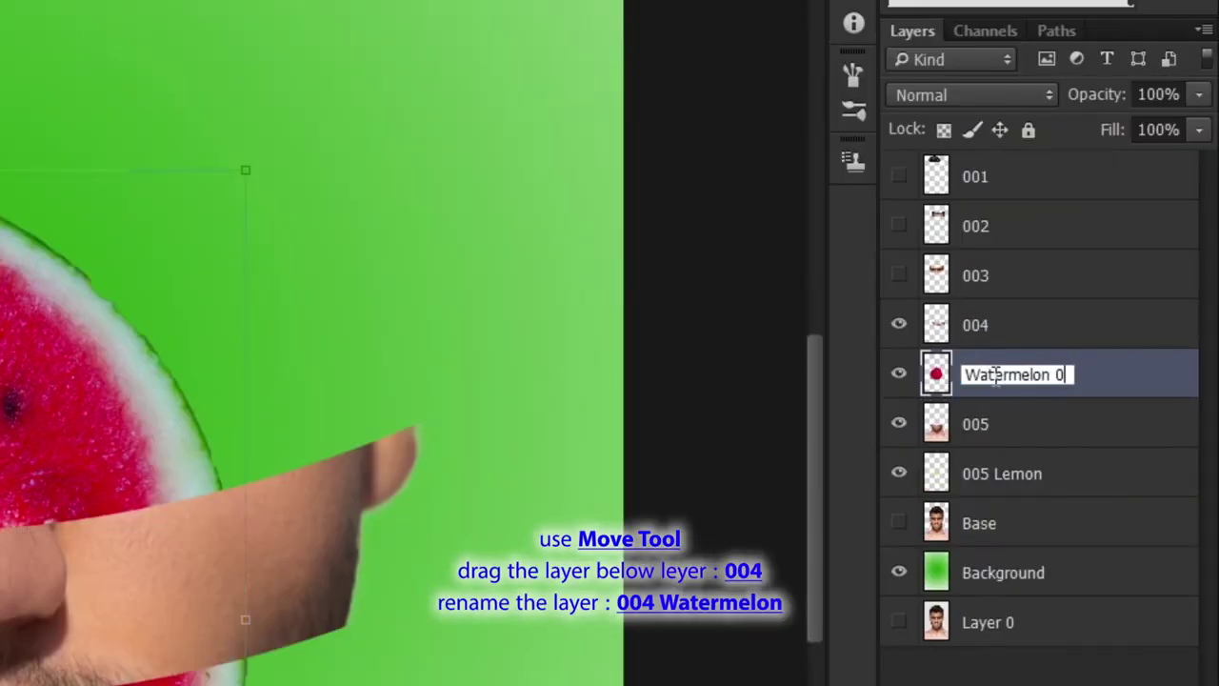
key(BackSpace)
key(BackSpace)
key(BackSpace)
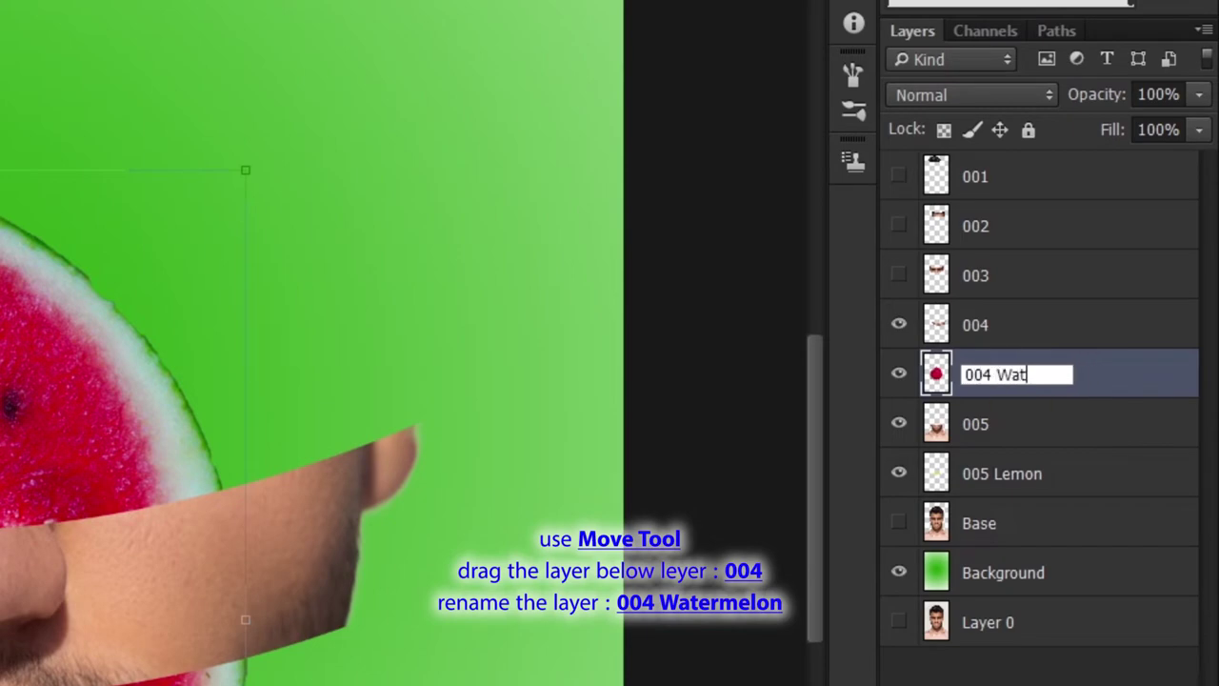
key(Return)
Free-transform the watermelon into a flat slice with perspective-adjusted corners.
key(ctrl+t)
drag(601, 559, 601, 338)
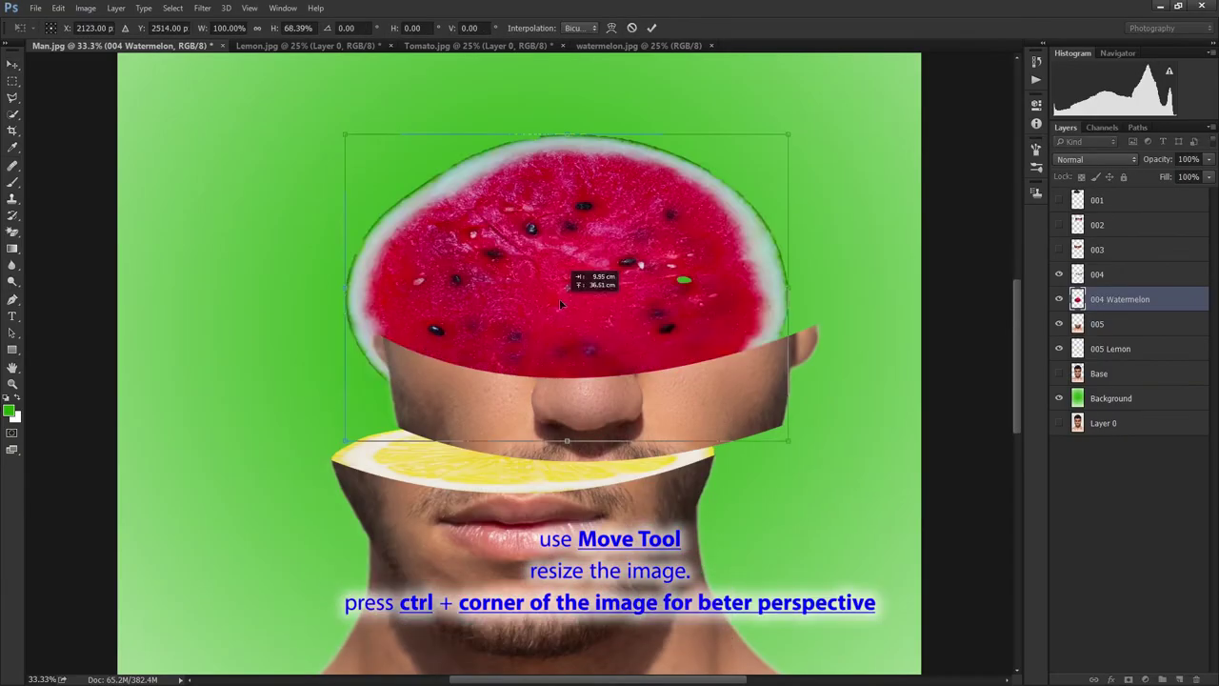
drag(789, 246, 803, 253)
mouse_move(404, 250)
mouse_down()
mouse_move(409, 272)
mouse_move(370, 277)
mouse_up()
drag(431, 337, 574, 381)
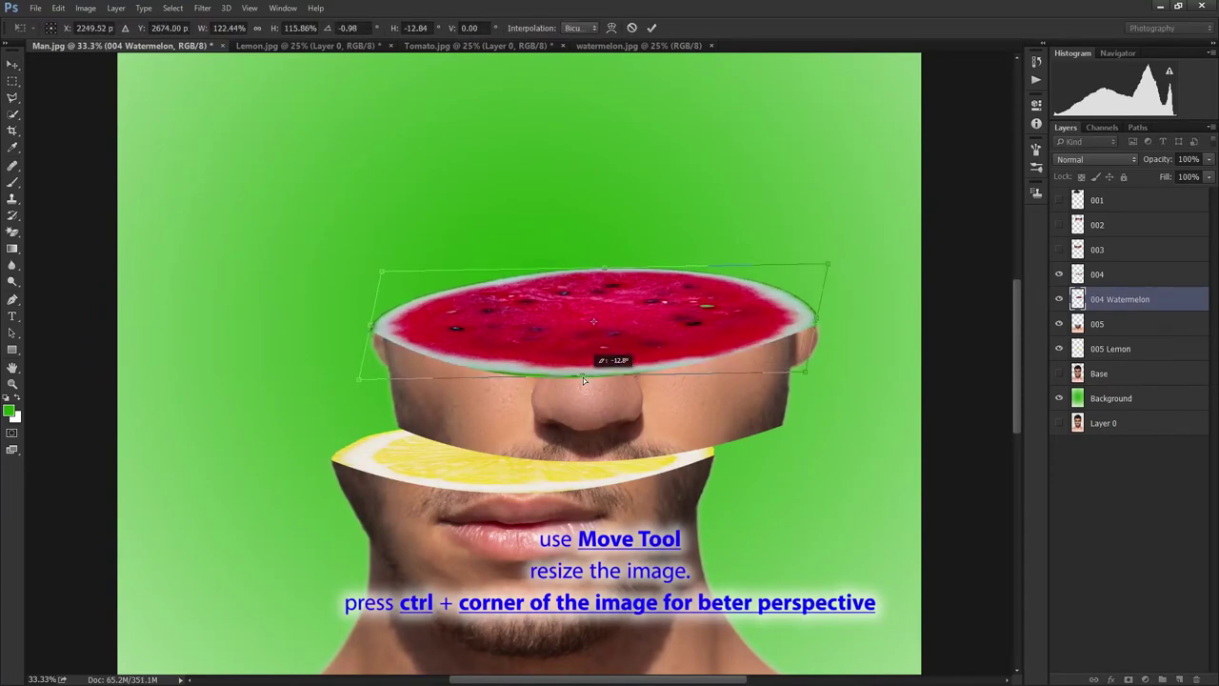
drag(369, 329, 374, 322)
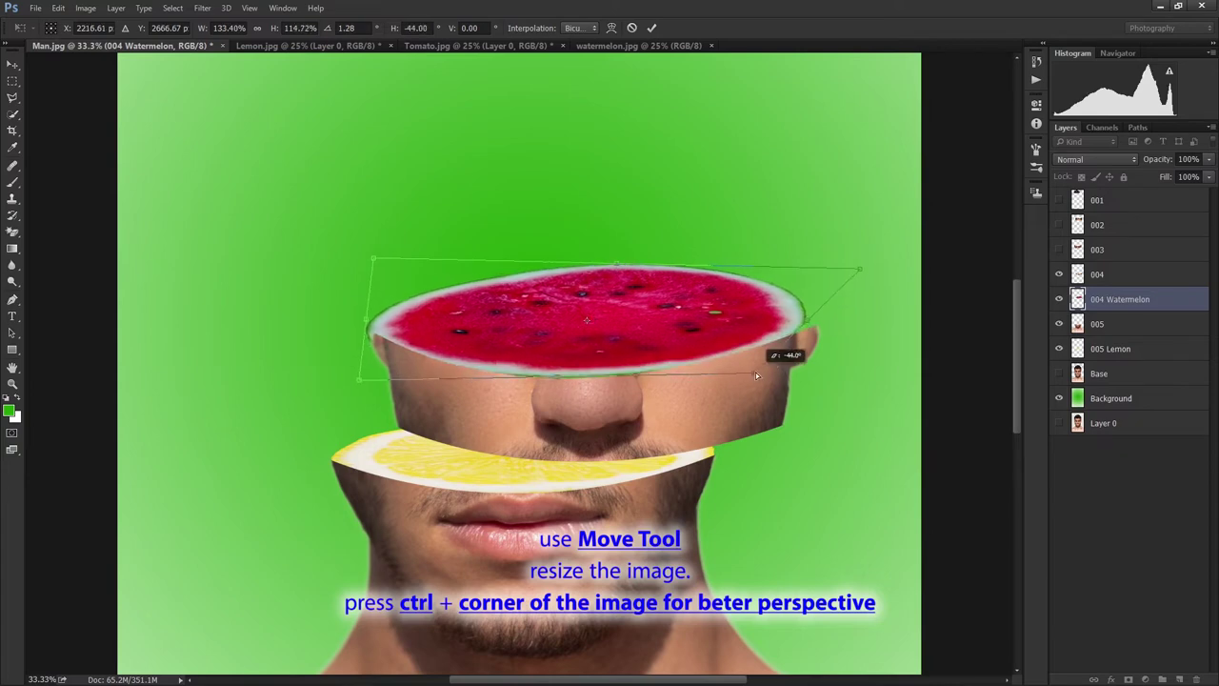
drag(374, 322, 373, 318)
mouse_move(767, 371)
mouse_down()
mouse_move(841, 372)
mouse_move(831, 376)
mouse_up()
drag(371, 380, 367, 382)
mouse_move(801, 255)
mouse_down()
mouse_move(803, 268)
mouse_move(812, 246)
mouse_up()
drag(830, 376, 814, 389)
Warp the watermelon slice to bulge its right side, then commit it.
click(58, 7)
click(353, 432)
drag(814, 246, 805, 264)
drag(778, 346, 821, 343)
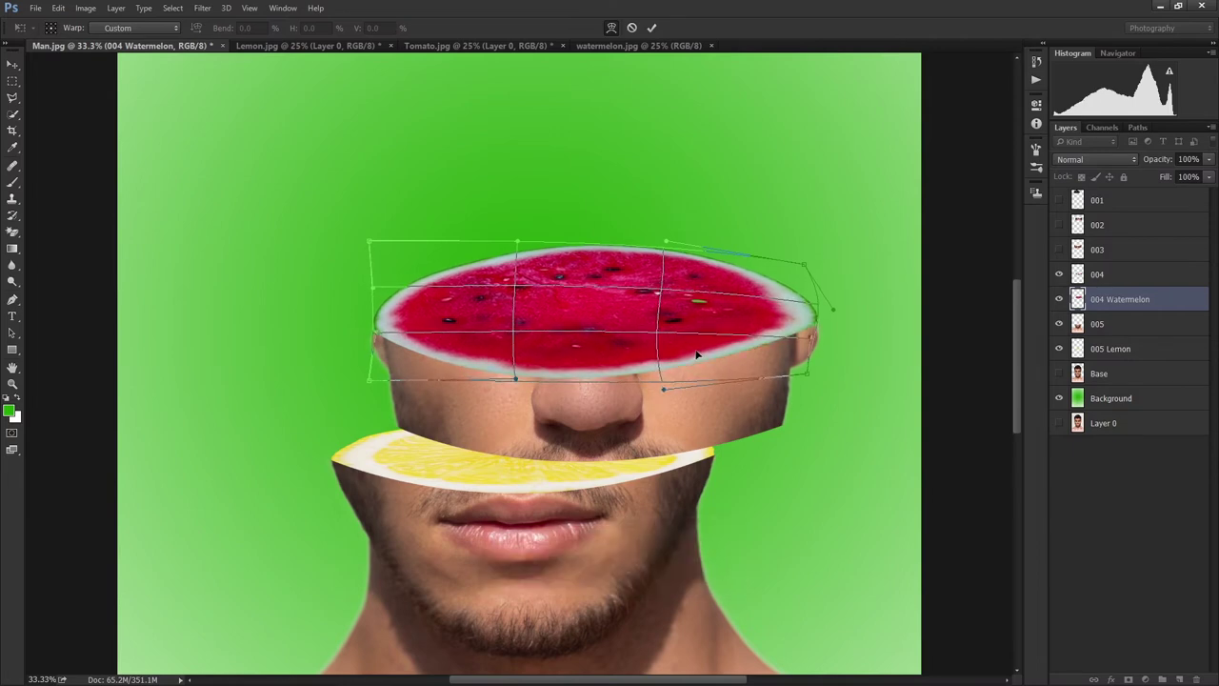
key(Return)
click(1107, 462)
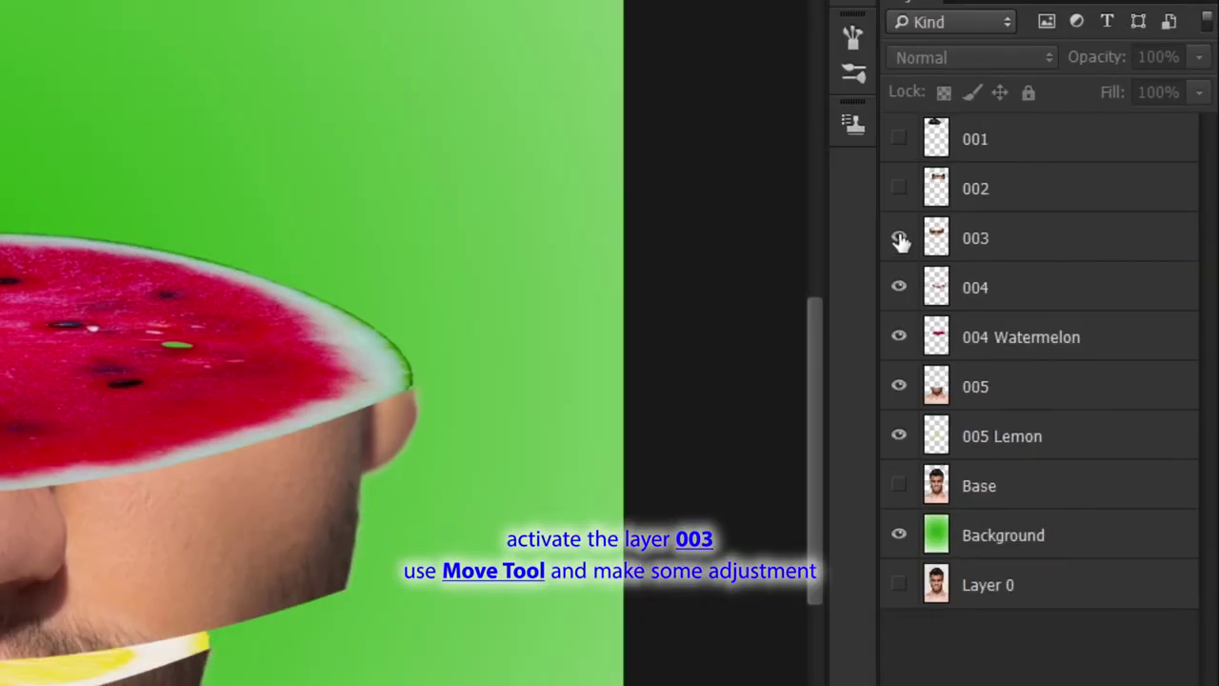
Show layer 003 and reposition the eye slice to rest on the watermelon.
click(900, 238)
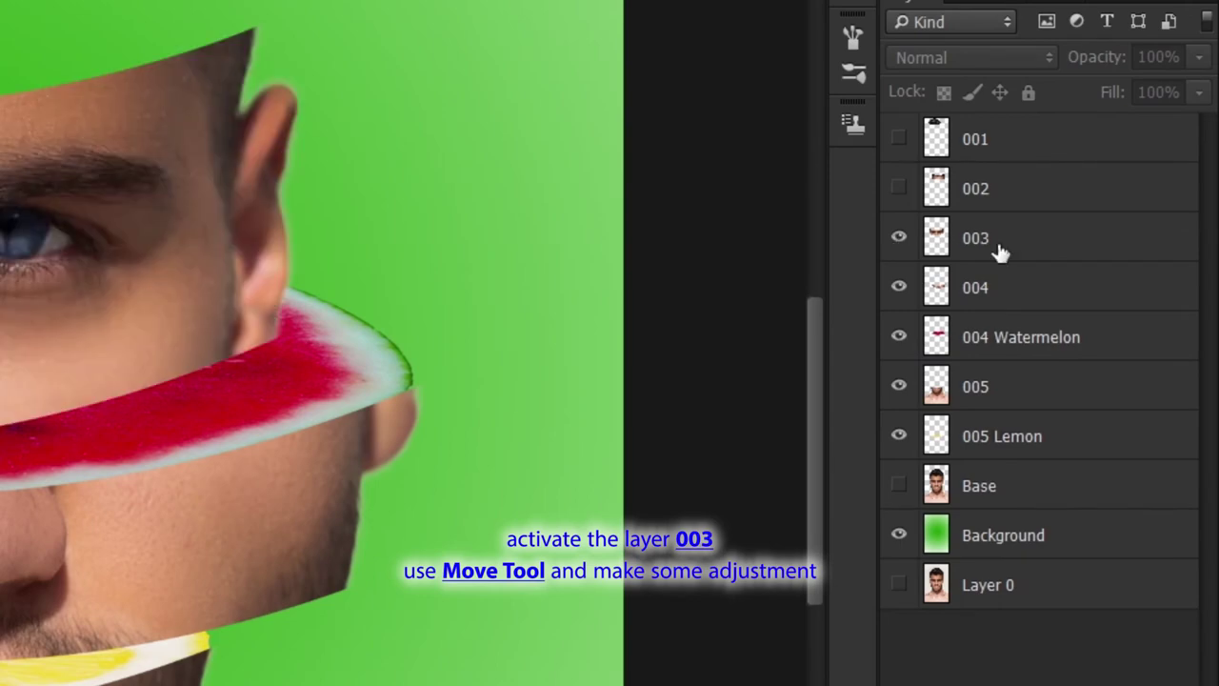
click(1000, 252)
drag(619, 254, 563, 249)
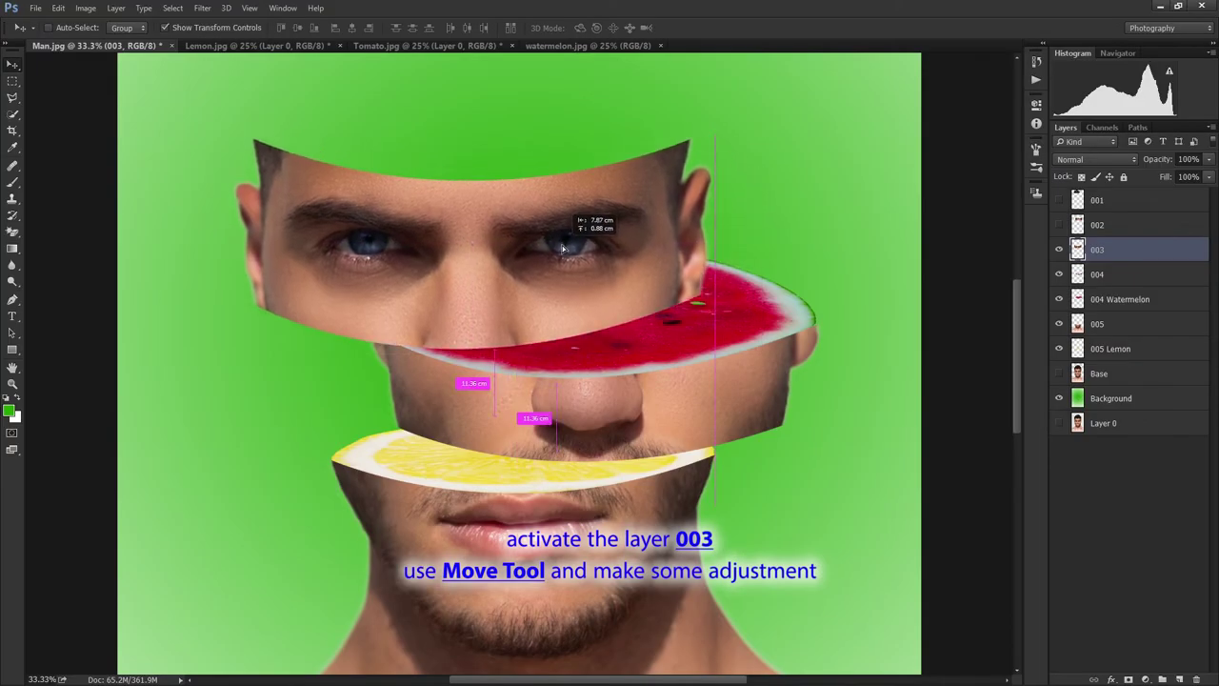
drag(563, 249, 583, 246)
drag(1017, 354, 1019, 324)
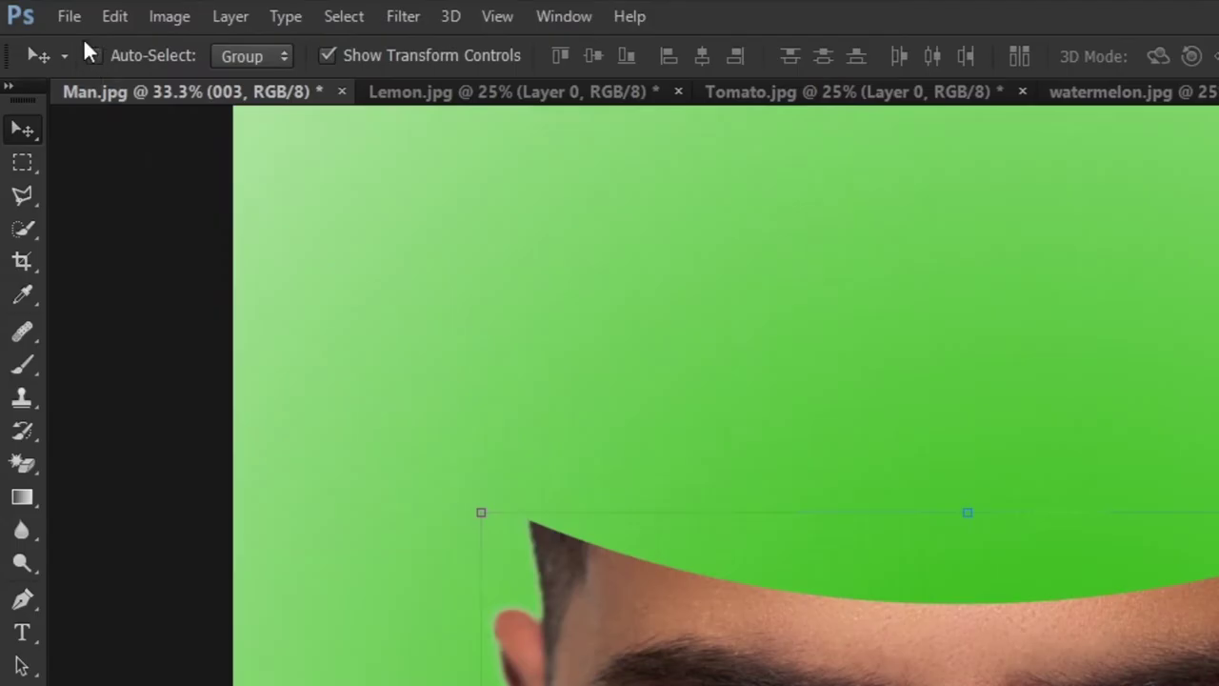
click(71, 17)
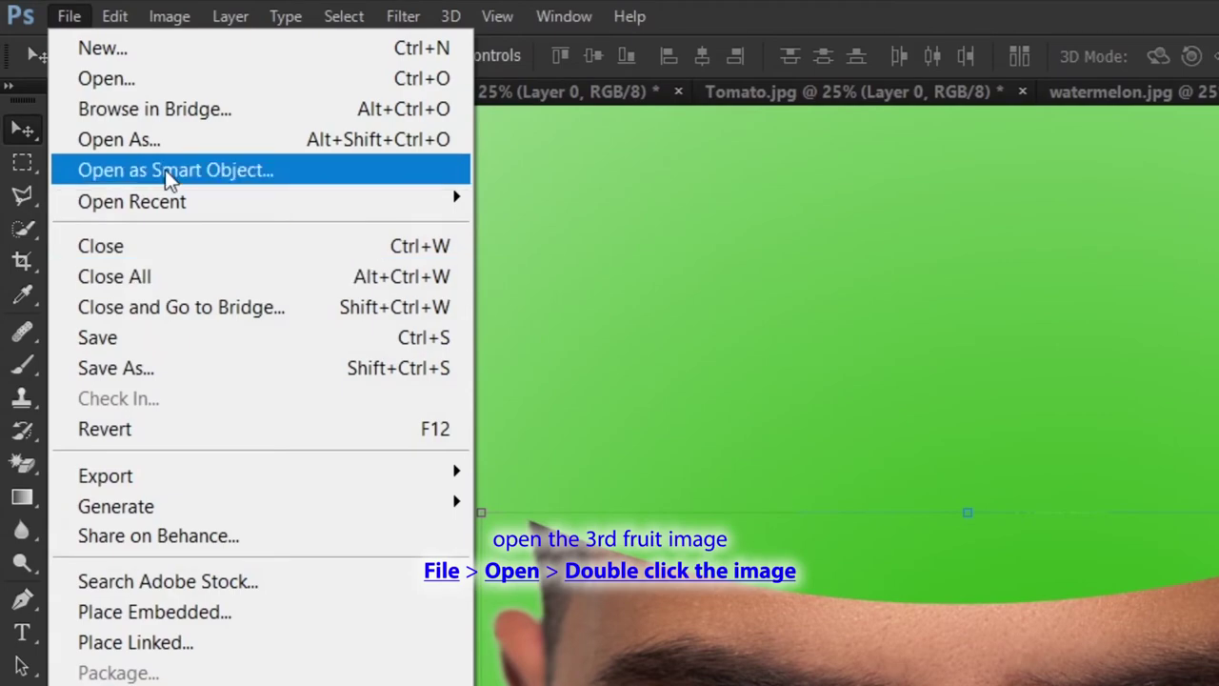
Open Cherry.jpg, erase its white background and shadow, and drag the cherry toward Man.jpg.
click(153, 80)
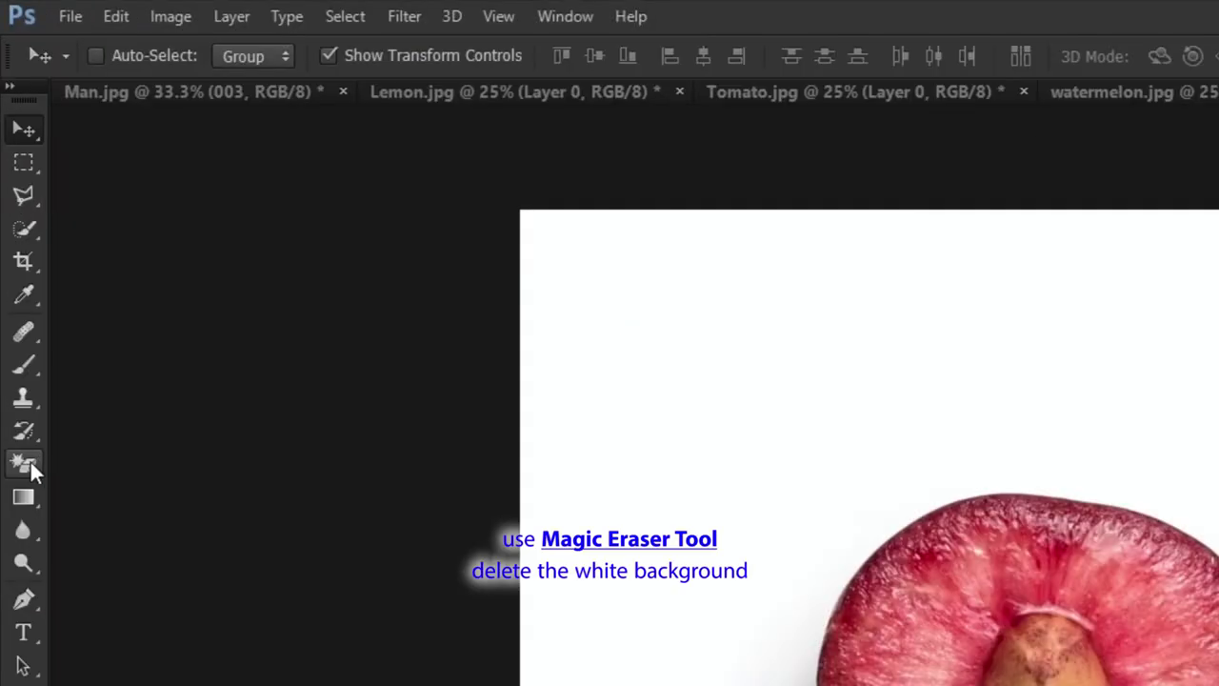
click(12, 232)
click(391, 271)
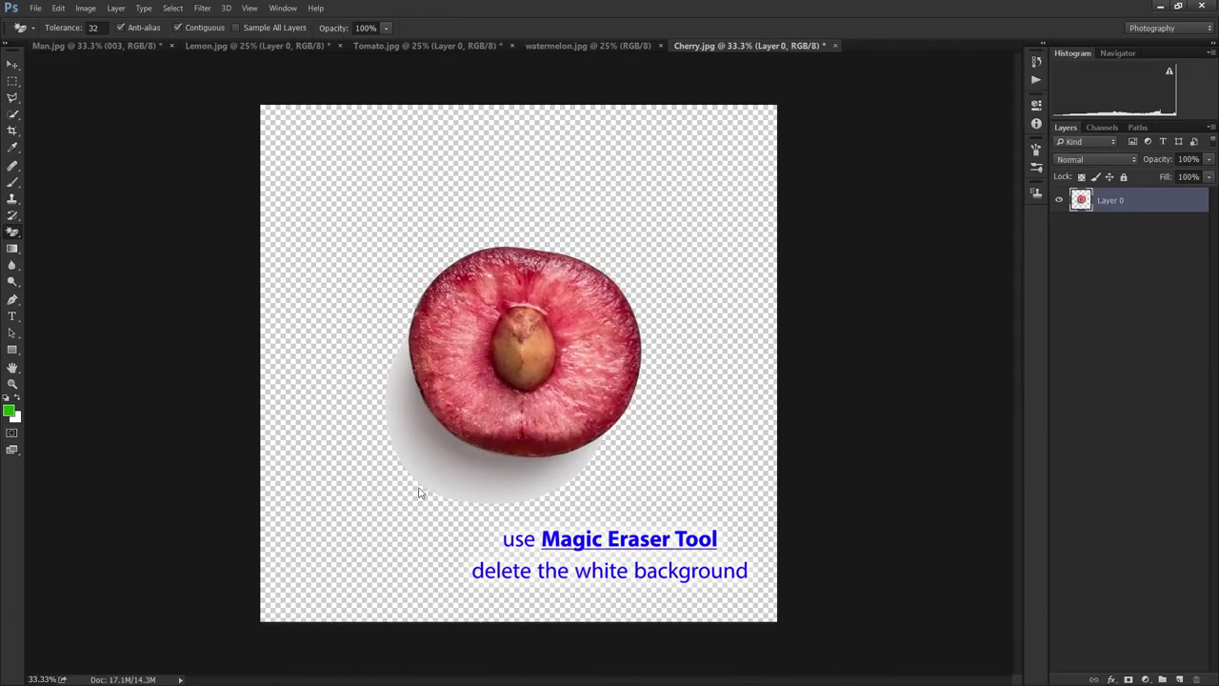
click(459, 447)
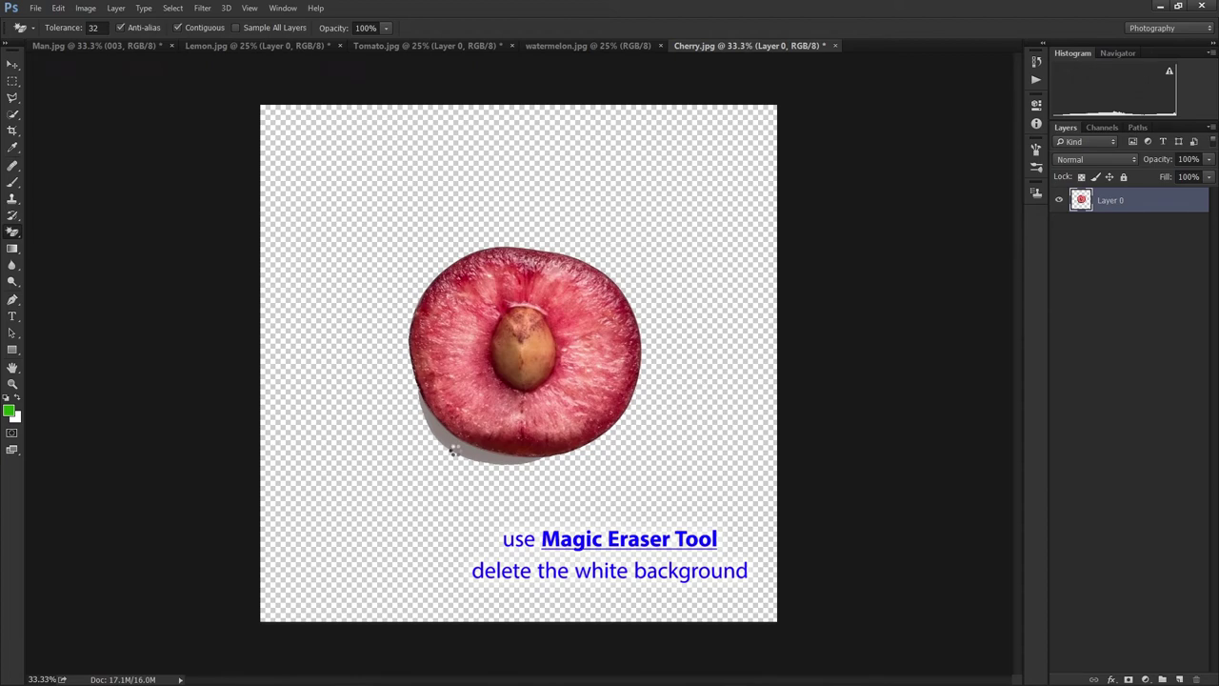
click(457, 444)
click(12, 64)
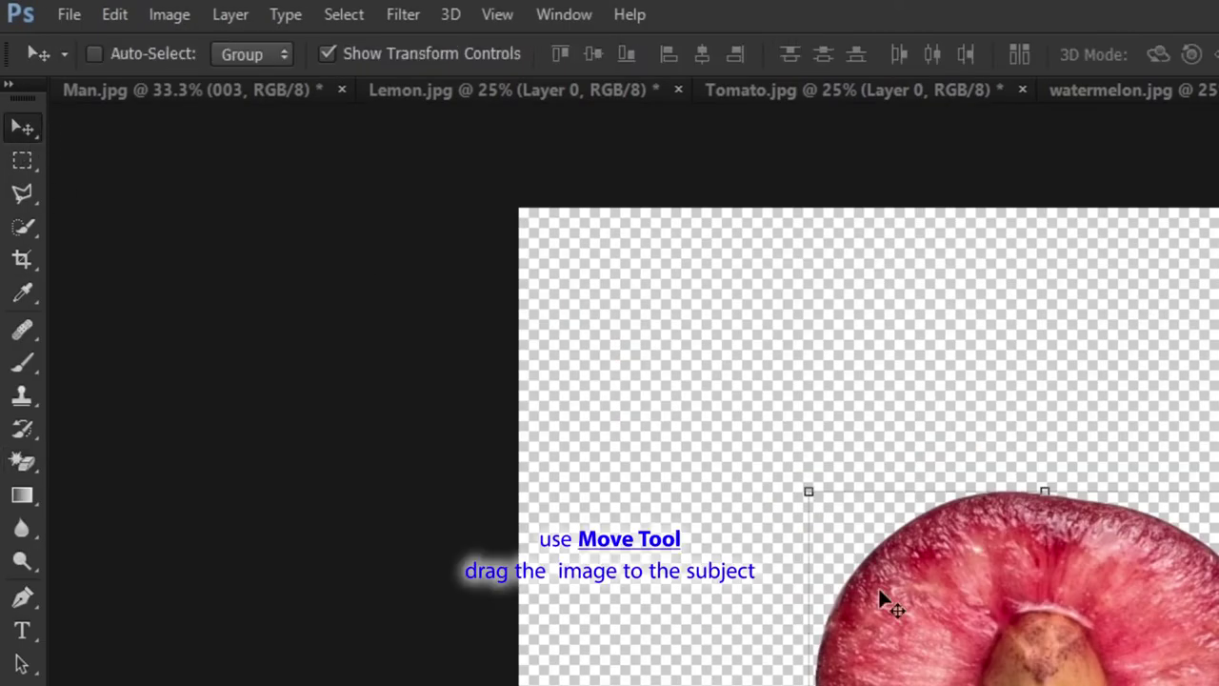
drag(886, 600, 362, 204)
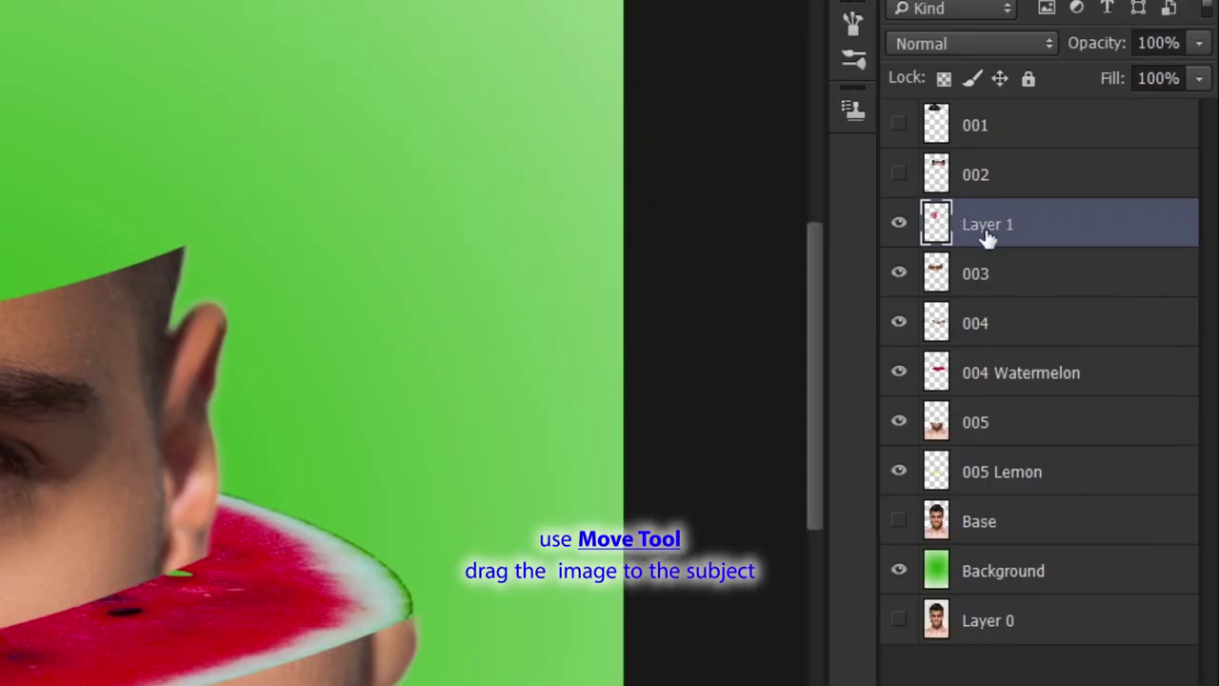
Rename the cherry layer '003 Cherry' and move it below layer 003.
double_click(1104, 250)
text(3 Cherry)
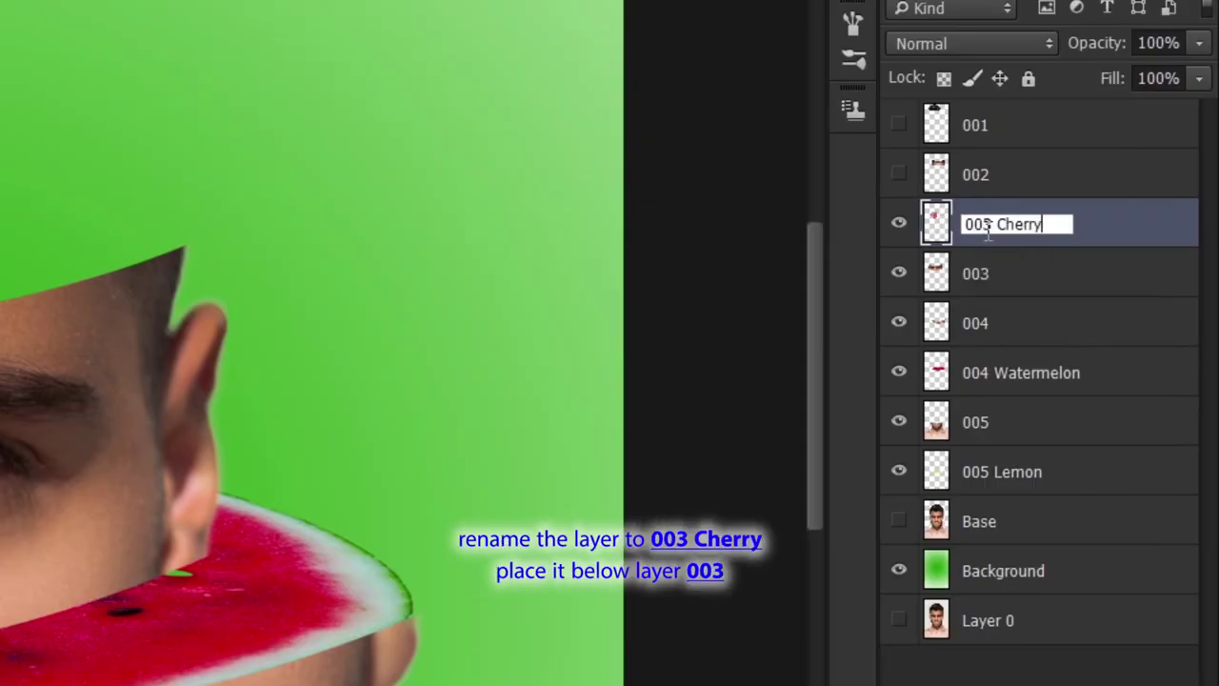
key(Return)
drag(1002, 240, 1002, 292)
Squash the cherry into a flat perspective slice atop the head and warp its bottom edge down.
key(ctrl+t)
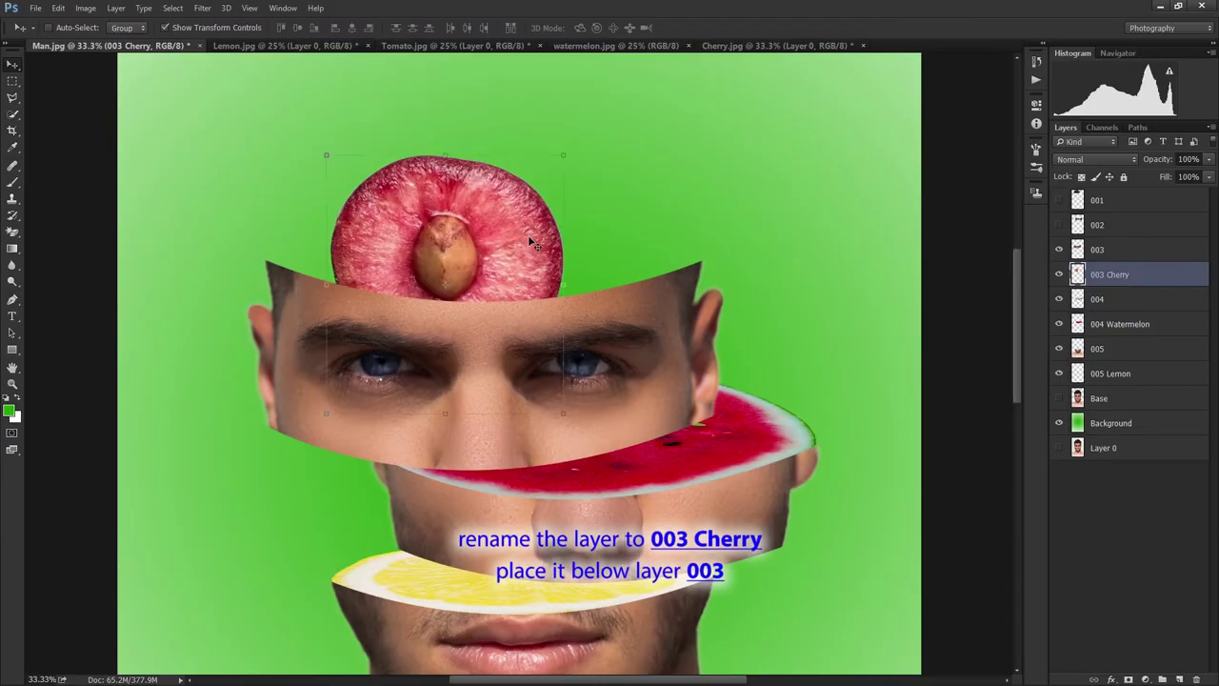
drag(530, 85, 529, 198)
drag(319, 200, 267, 265)
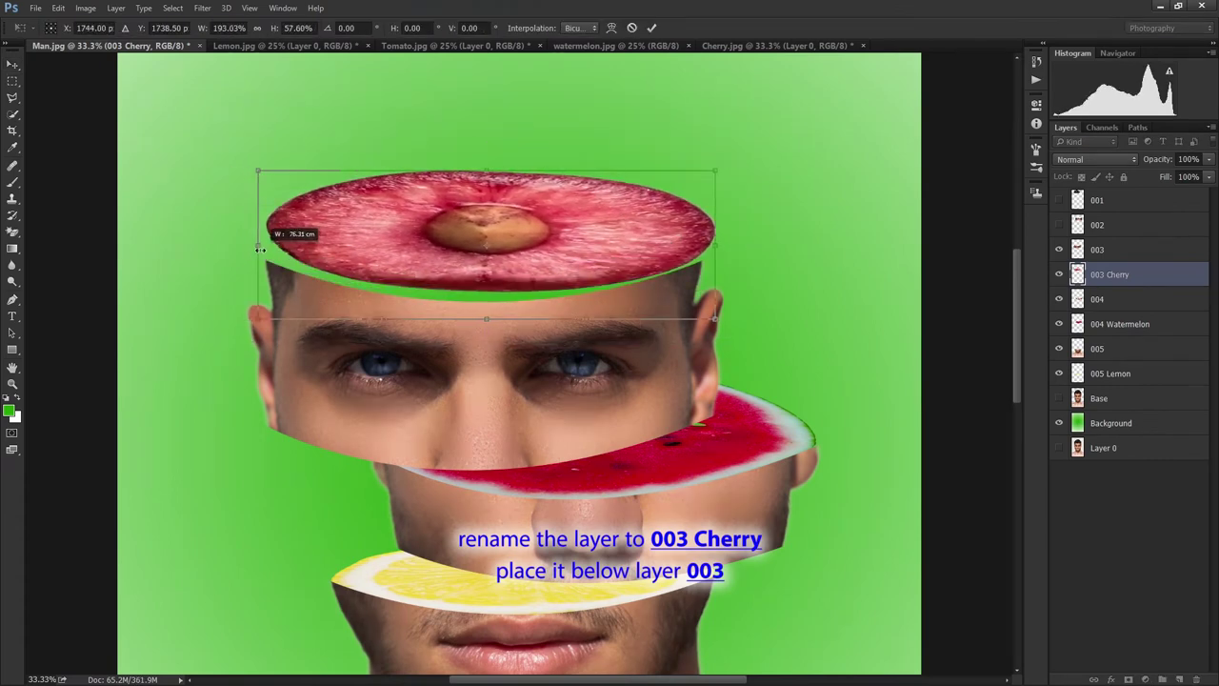
mouse_move(742, 200)
mouse_down()
mouse_move(705, 194)
mouse_move(702, 215)
mouse_up()
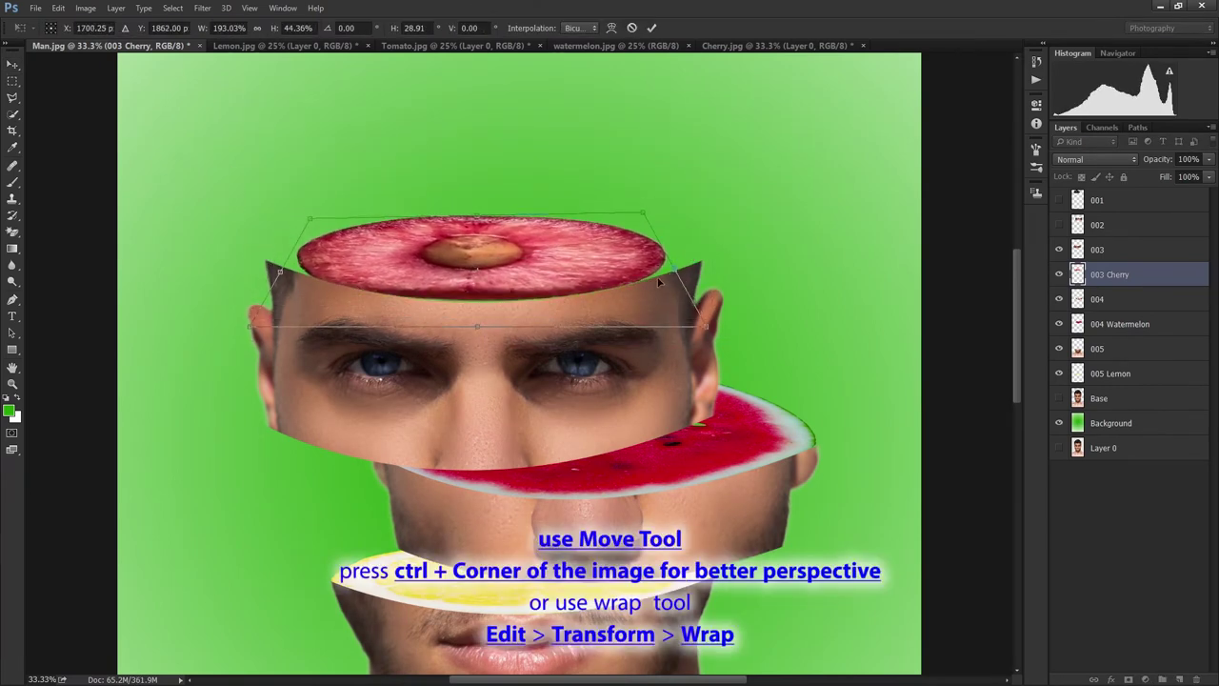
drag(266, 264, 267, 249)
key(Return)
click(58, 8)
click(286, 514)
drag(458, 329, 457, 345)
key(Return)
Show hair slice 002 and move it onto the cherry.
key(ctrl+minus)
key(ctrl+minus)
click(1097, 225)
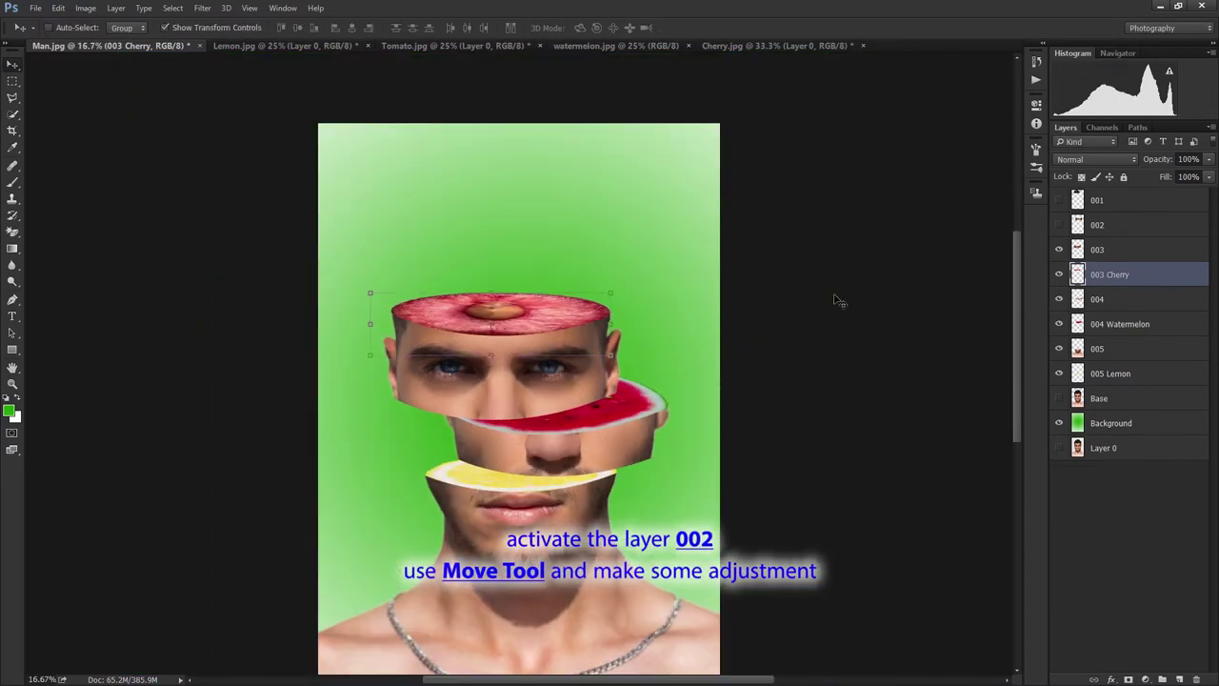
drag(610, 286, 634, 277)
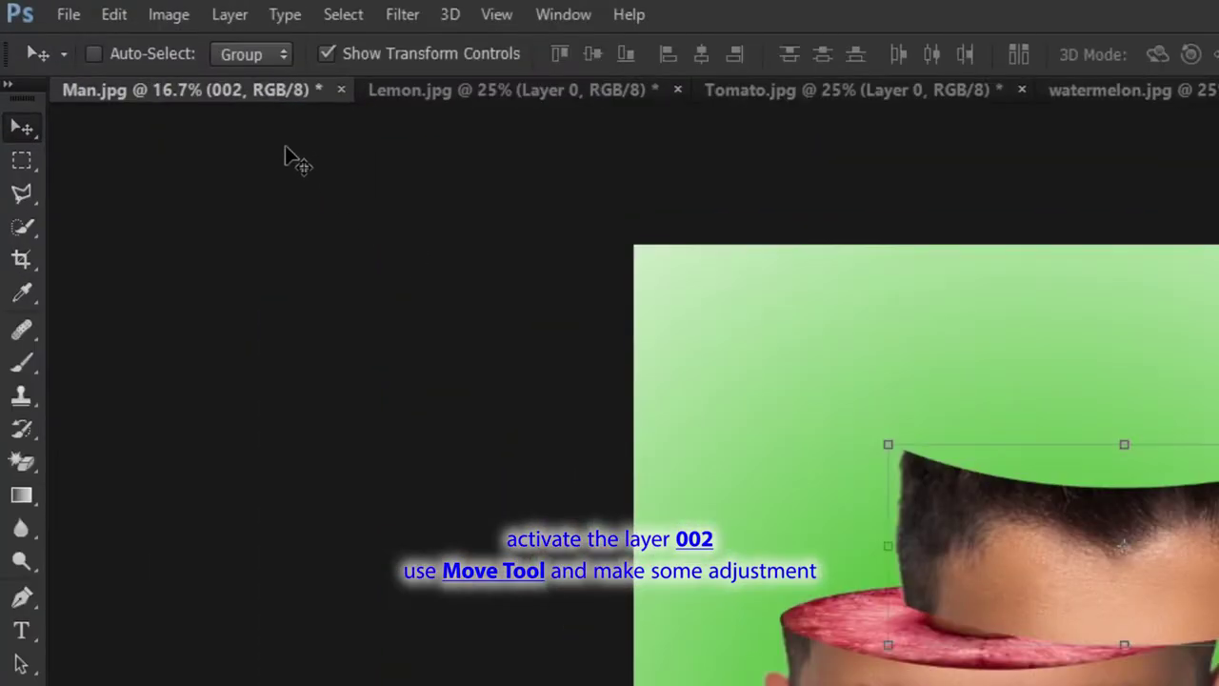
Open Kiwi.jpg and turn the yellow kiwi bright green with a Hue/Saturation adjustment layer.
click(68, 16)
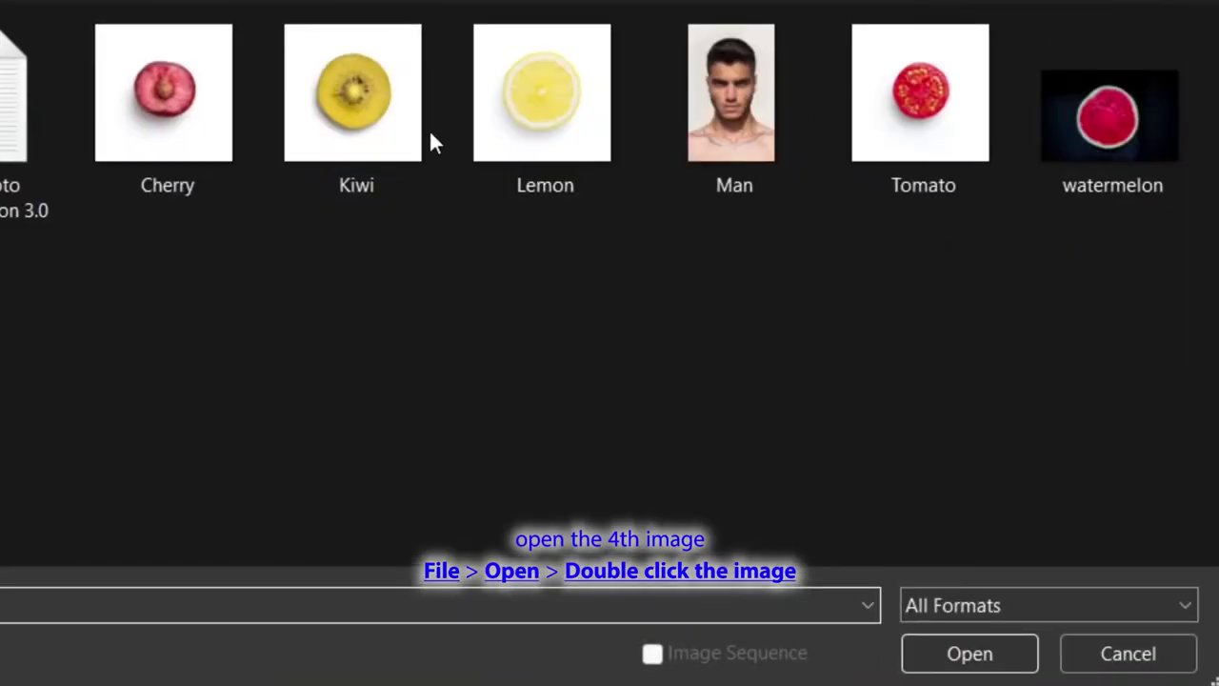
double_click(416, 142)
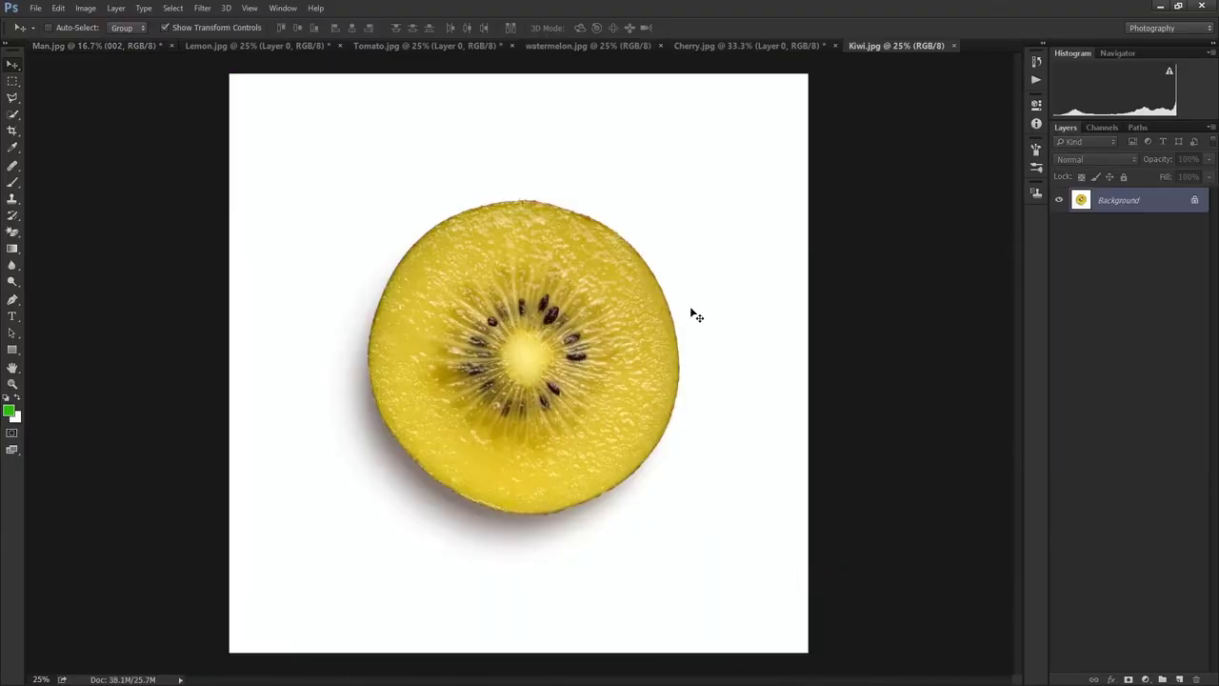
click(1146, 679)
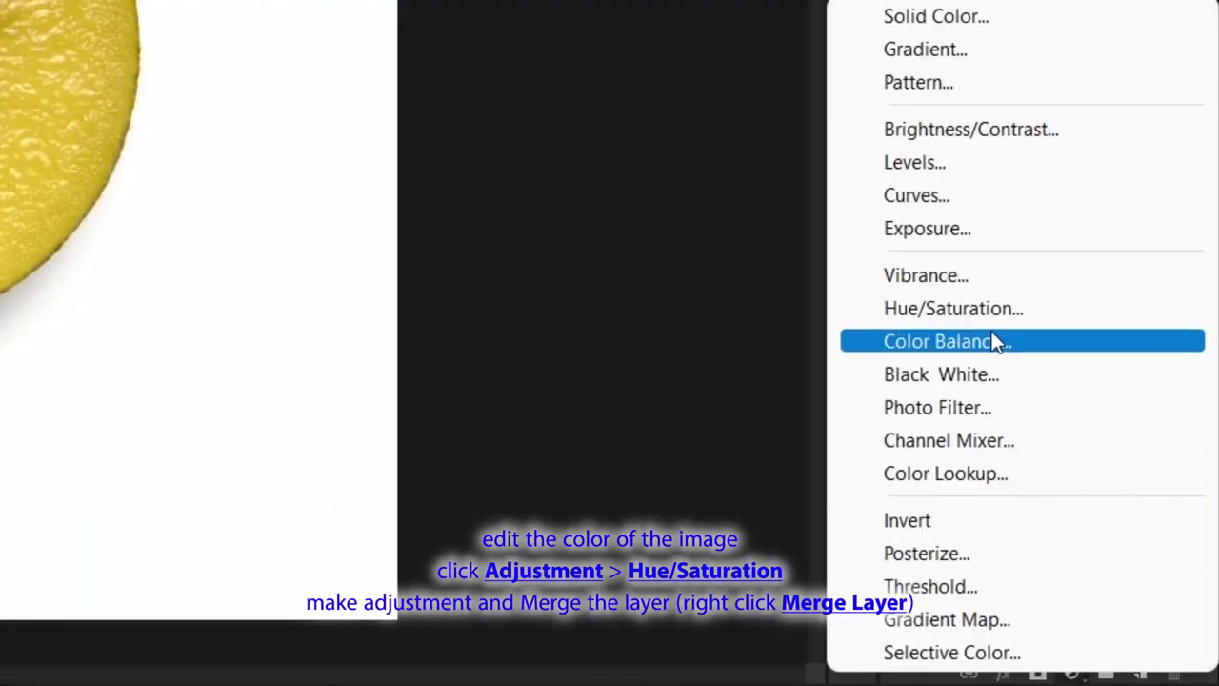
click(1103, 514)
mouse_move(671, 305)
mouse_down()
mouse_move(656, 306)
mouse_move(673, 305)
mouse_up()
drag(938, 187, 960, 187)
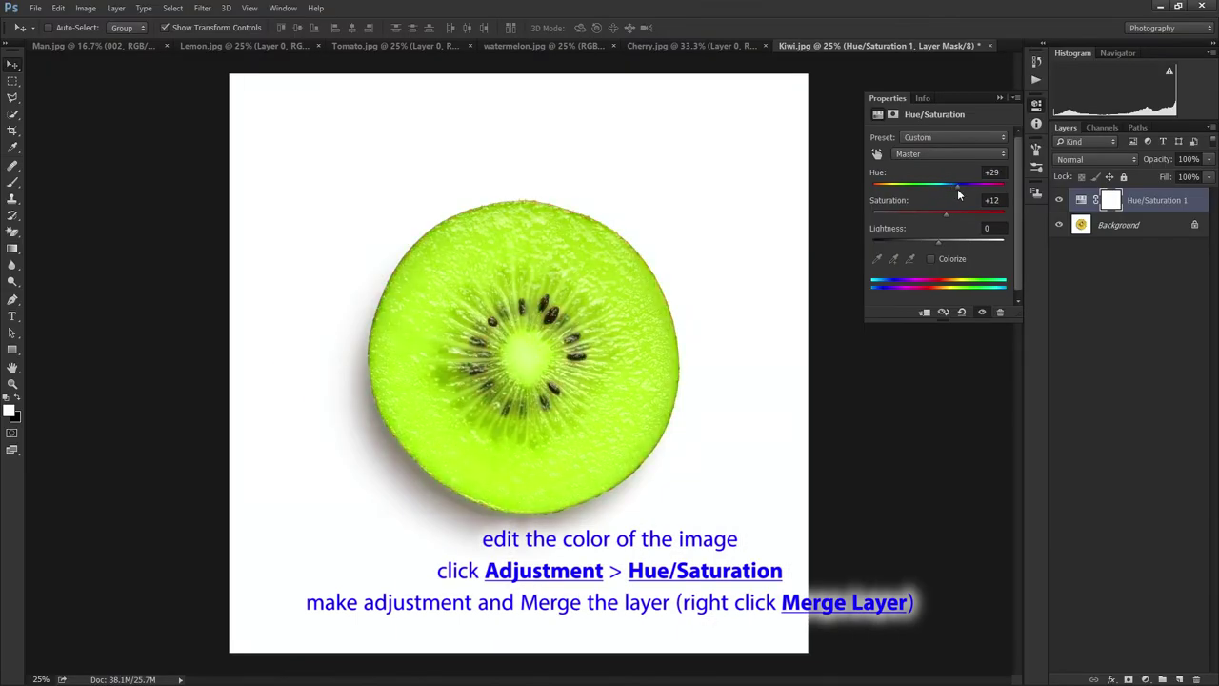
click(955, 213)
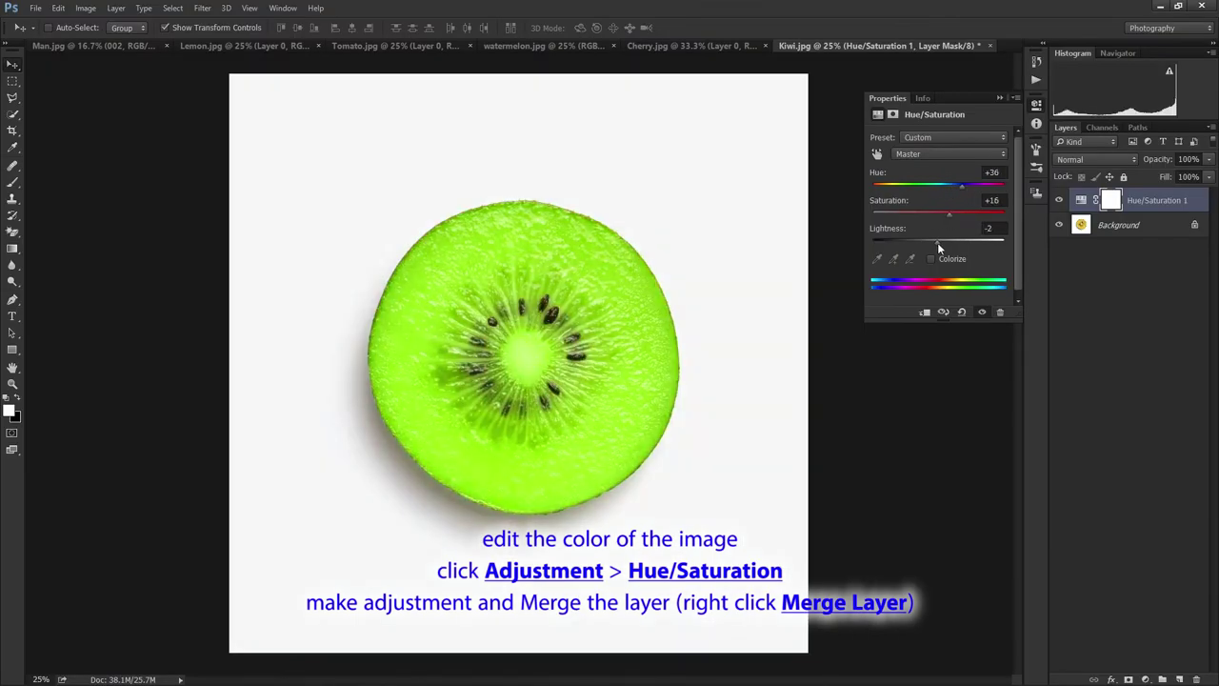
Merge the Hue/Saturation adjustment layer into the Background layer.
click(1089, 284)
click(1120, 224)
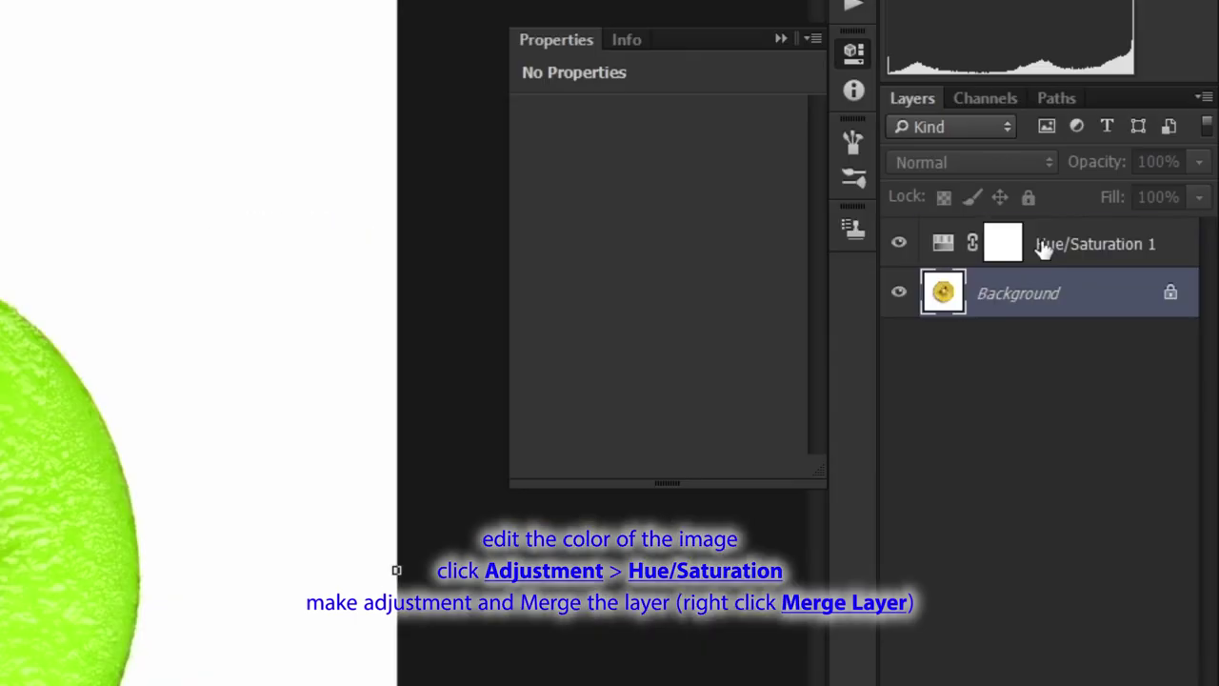
shift+click(1138, 201)
right_click(1138, 201)
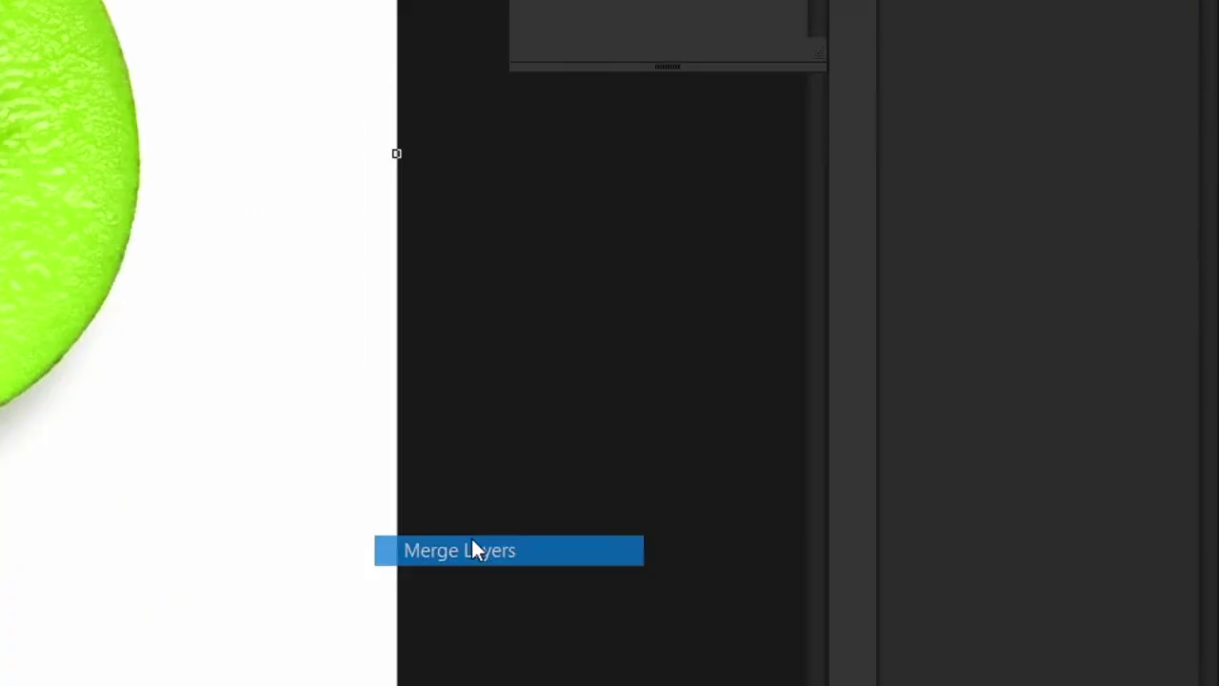
click(476, 550)
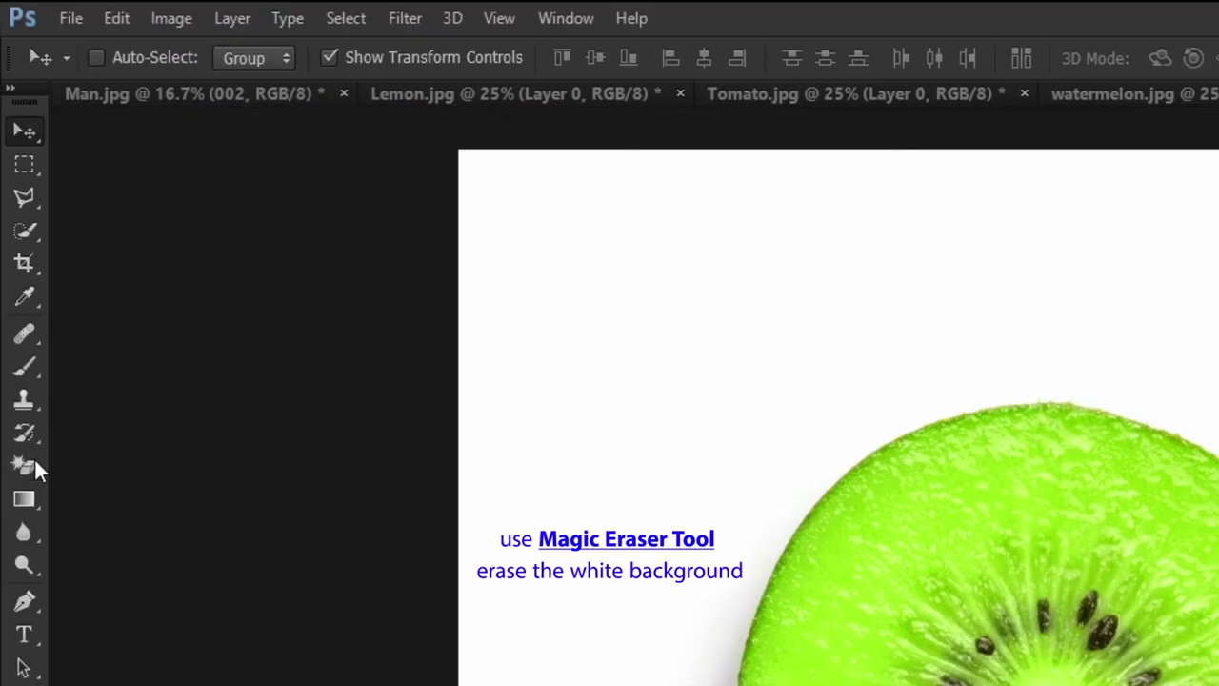
click(12, 231)
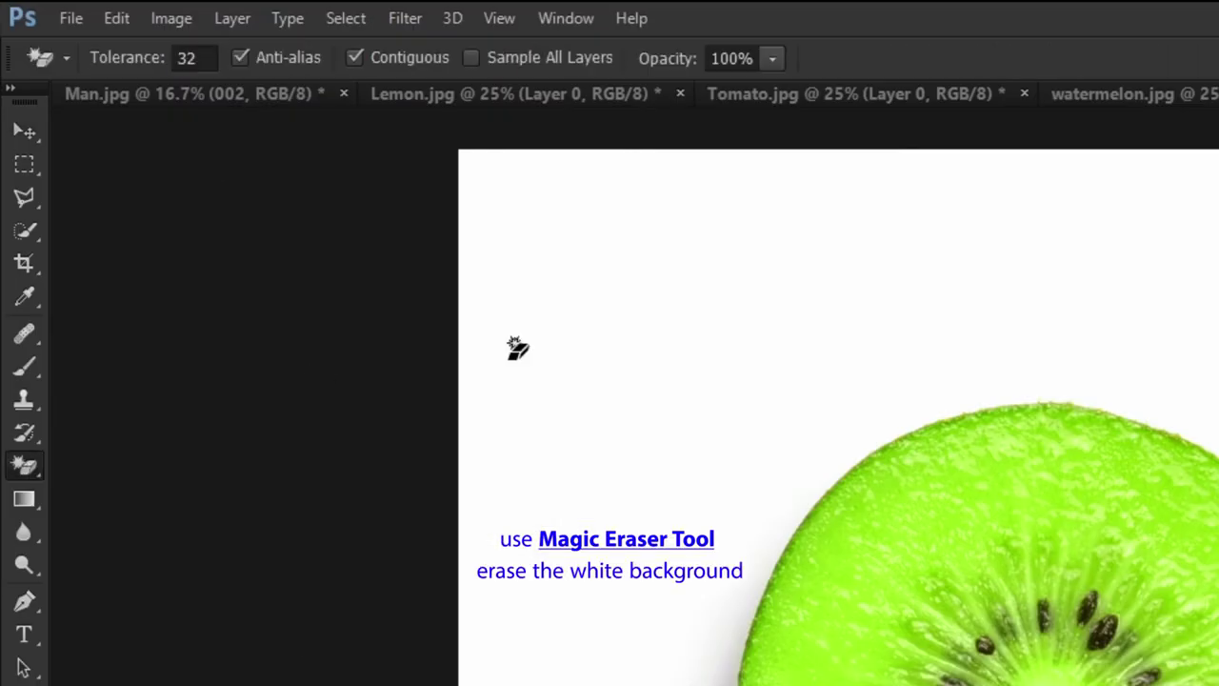
Erase the kiwi's white background, grey shadow and halo with the Magic Eraser.
click(315, 199)
click(413, 476)
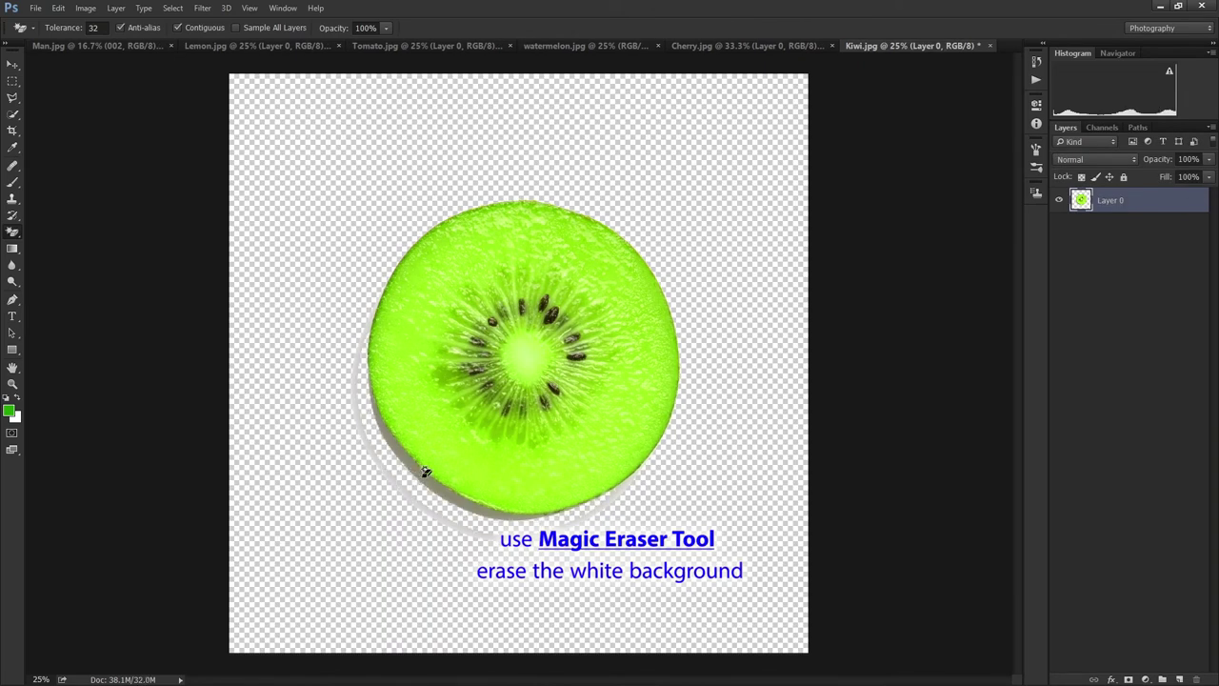
click(420, 476)
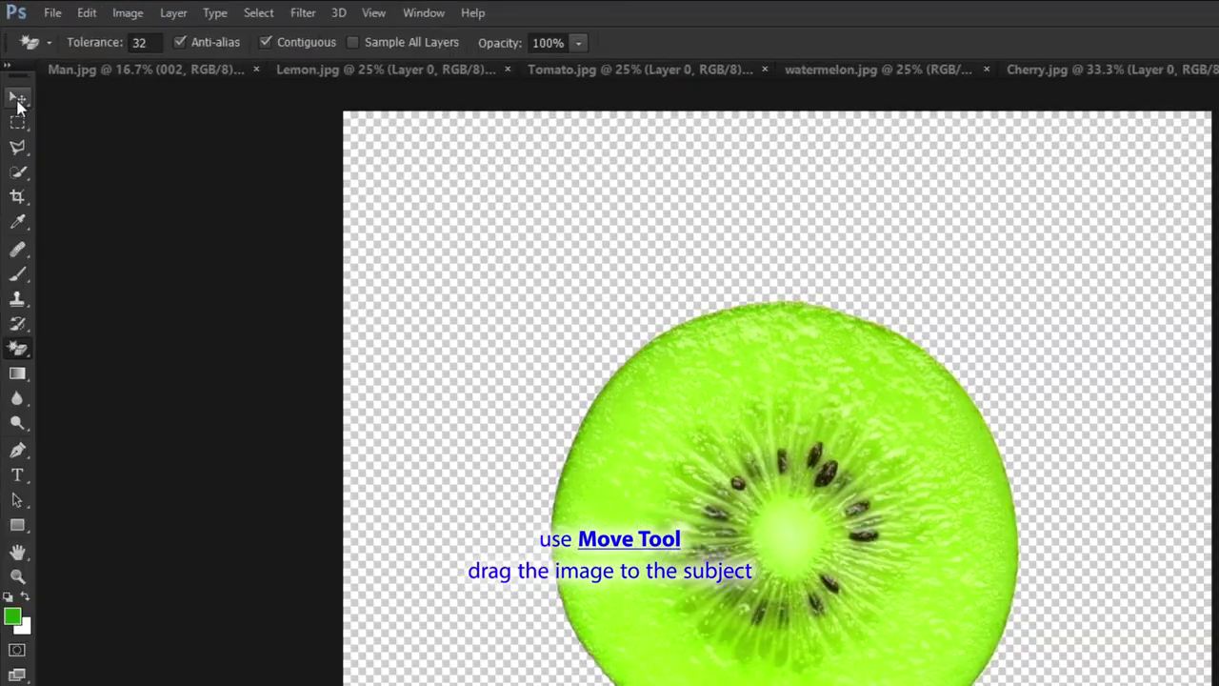
Drag the cut-out kiwi into Man.jpg and place its layer directly below layer 002.
click(12, 64)
drag(473, 329, 224, 137)
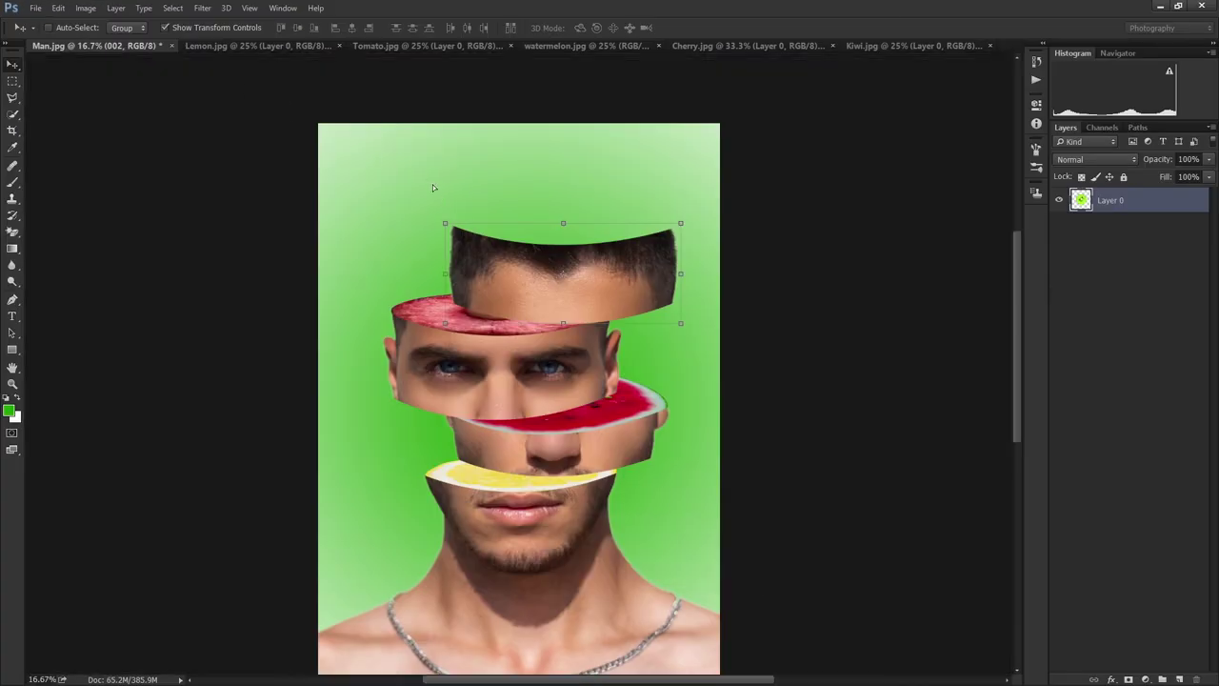
drag(336, 204, 433, 184)
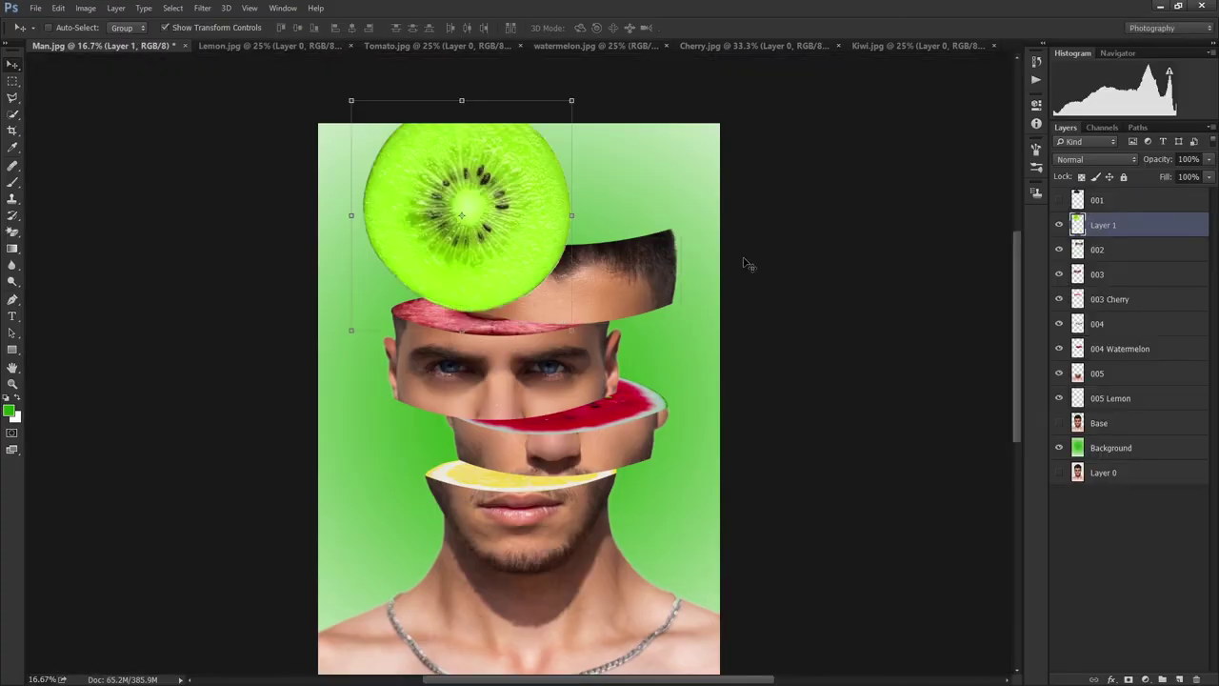
drag(1112, 229, 1109, 258)
double_click(1105, 256)
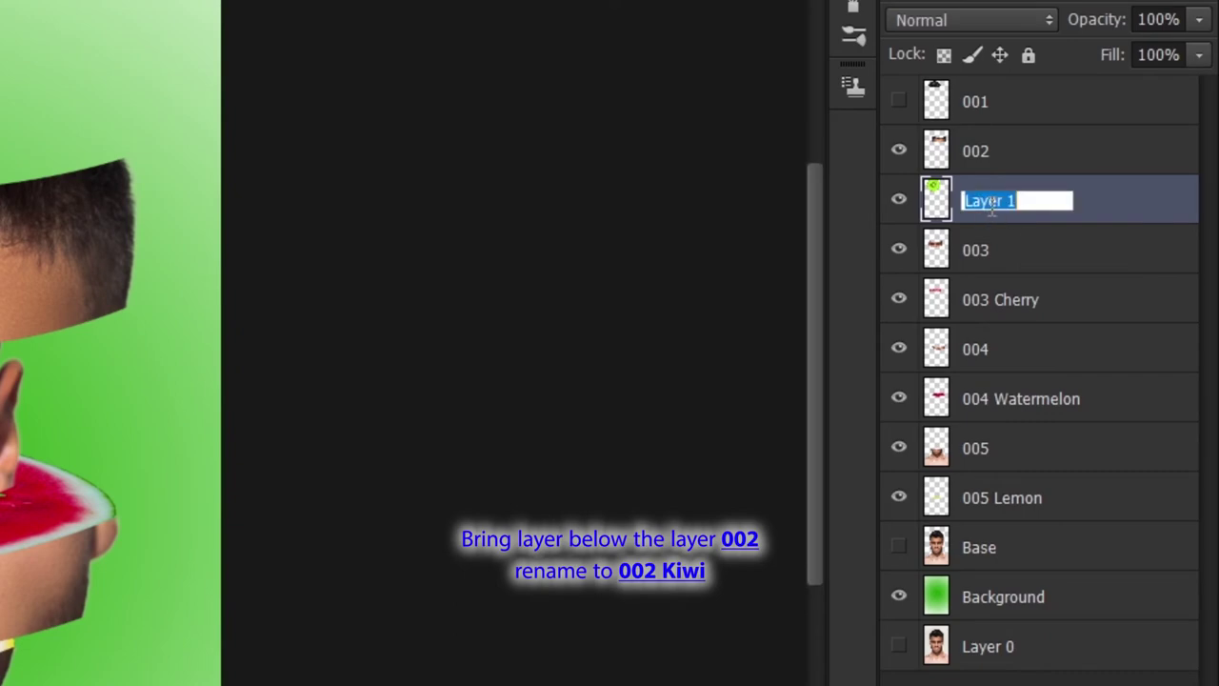
Name the layer 002 Kiwi and transform the kiwi into a flat perspective disc capping hair band 002.
text(002 Kiwi)
key(Return)
key(ctrl+t)
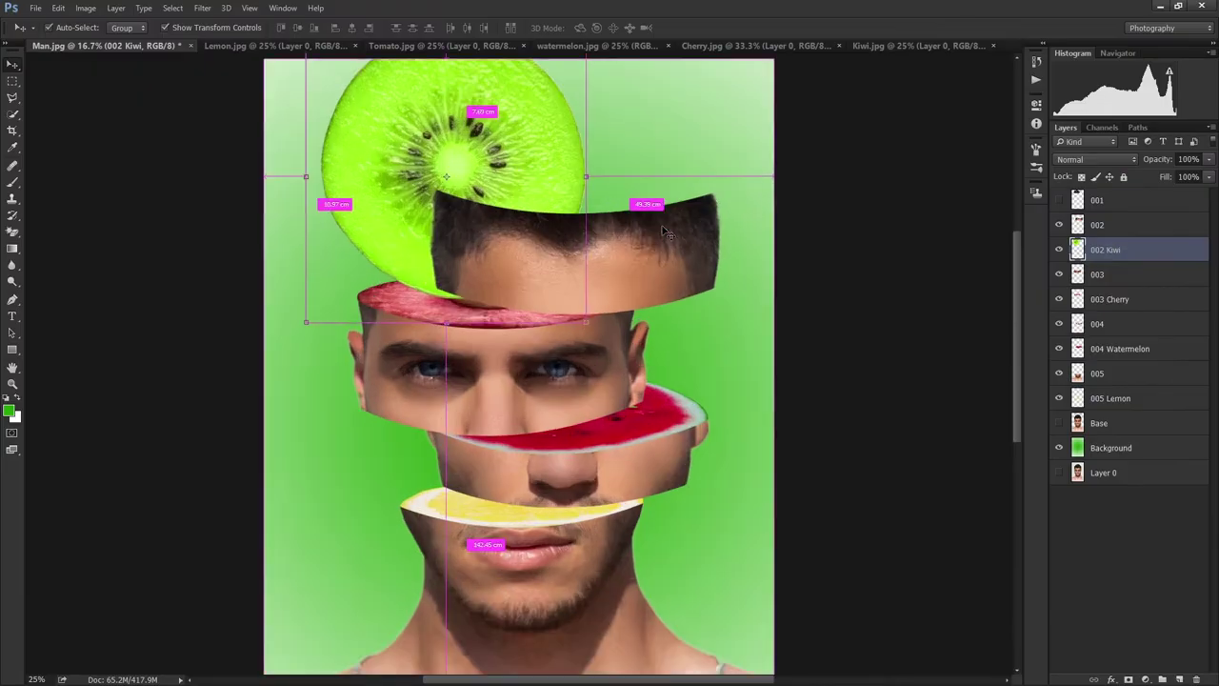
drag(612, 103, 397, 350)
drag(292, 448, 495, 223)
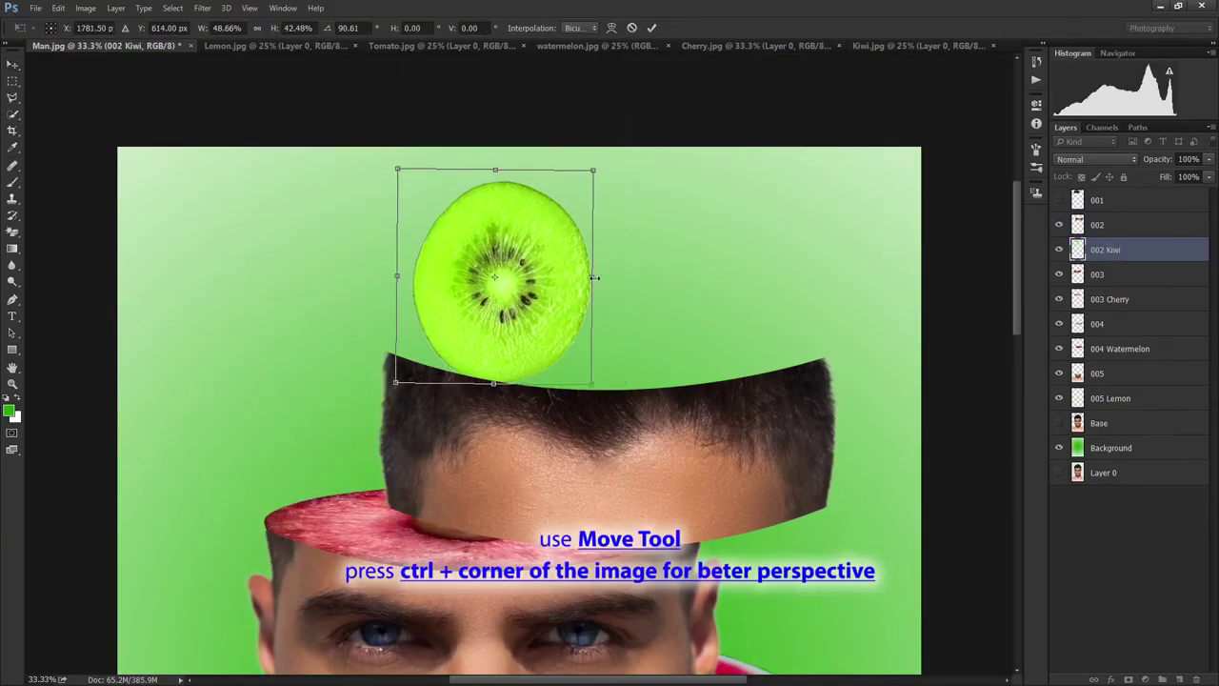
drag(496, 171, 496, 277)
mouse_move(662, 272)
mouse_down()
mouse_move(757, 283)
mouse_move(831, 309)
mouse_up()
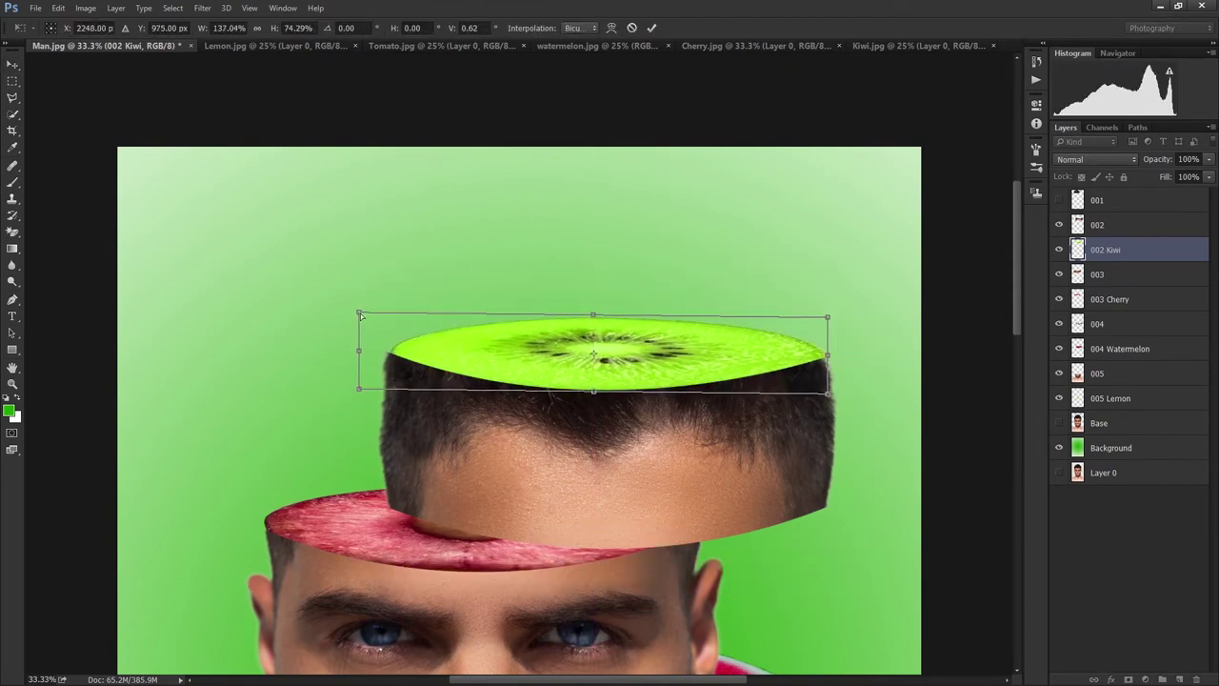
drag(358, 311, 344, 310)
key(Return)
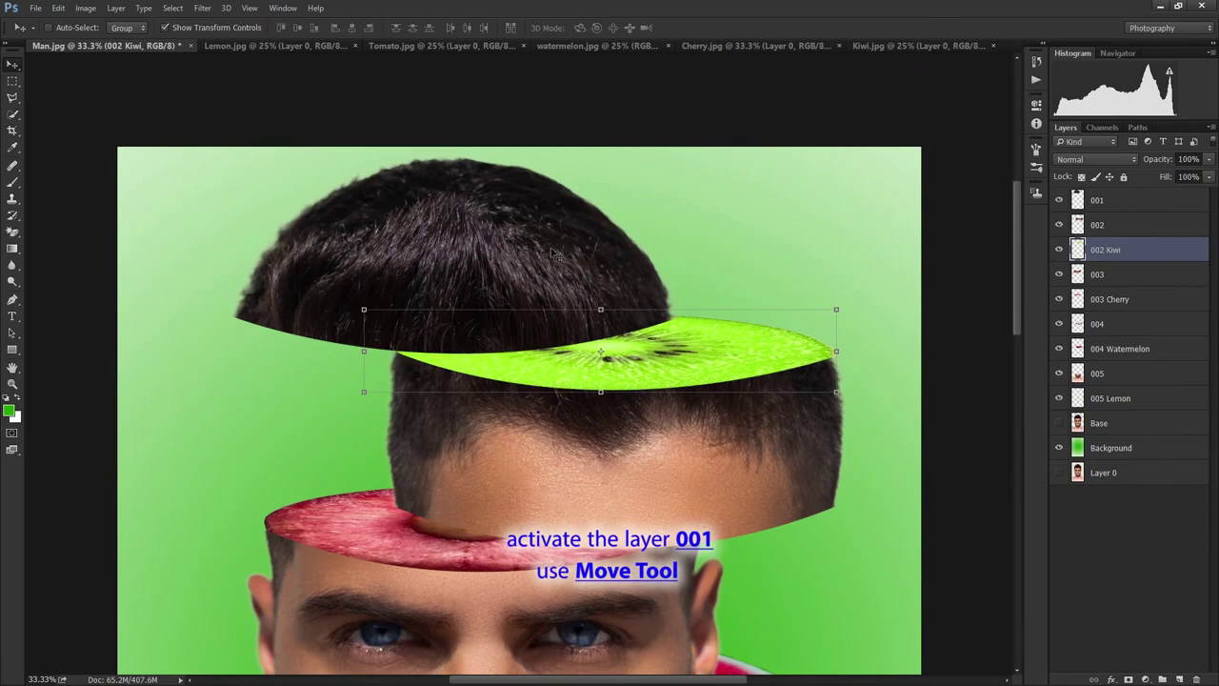
Add an empty layer named 005 Shadow directly above 005 Lemon.
click(551, 254)
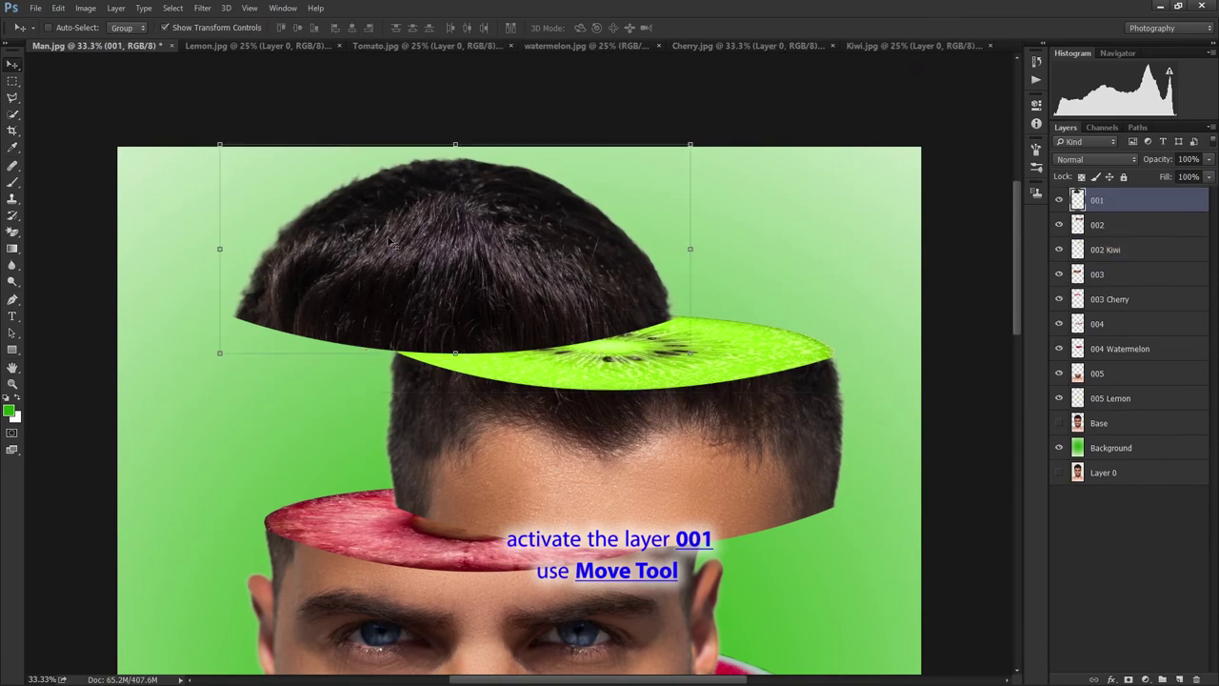
click(1098, 374)
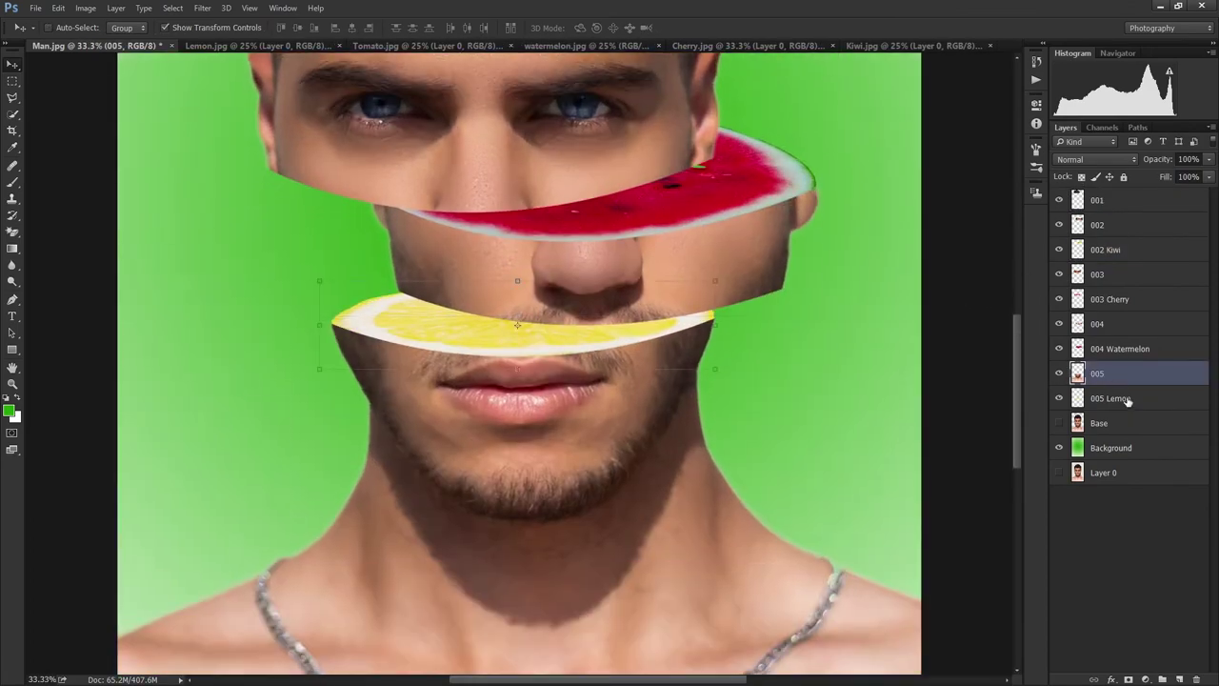
click(1105, 398)
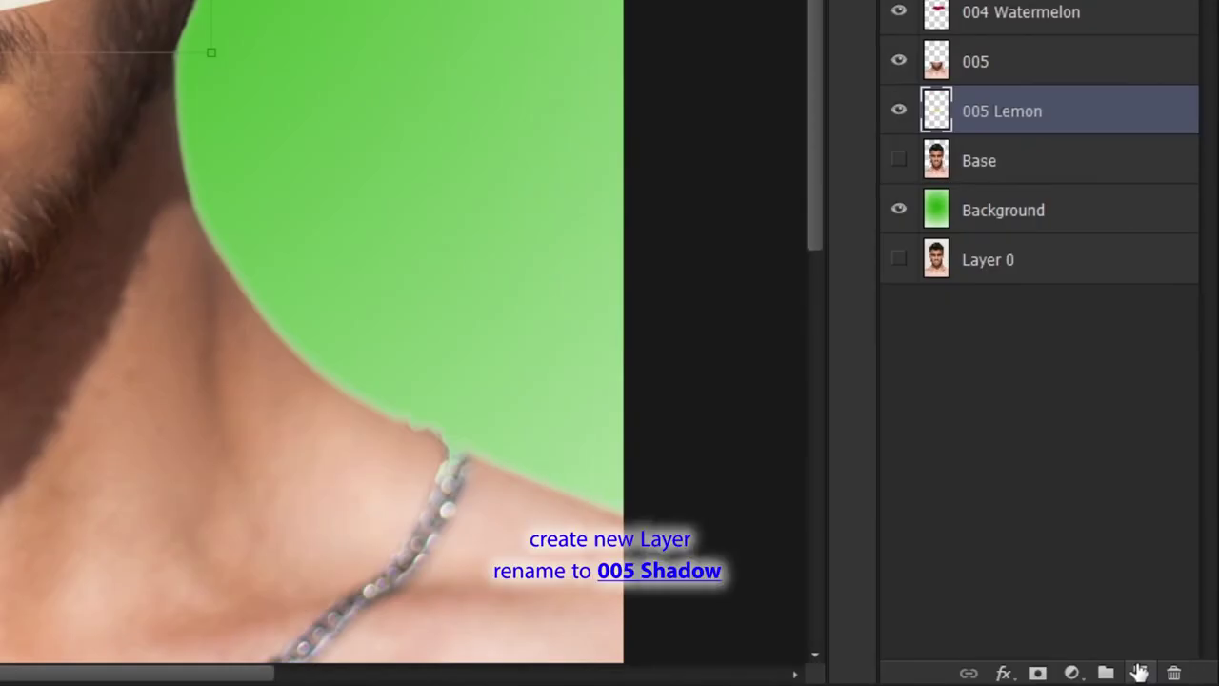
click(1180, 678)
double_click(991, 390)
text(005 Shadow)
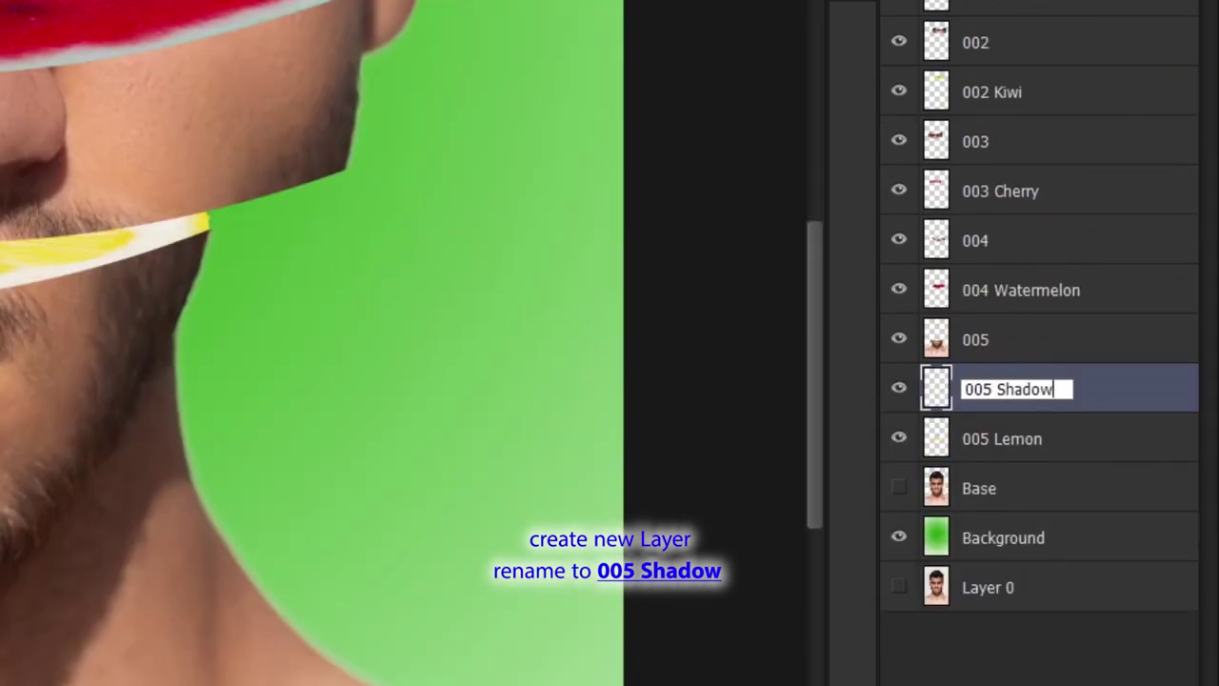
key(Return)
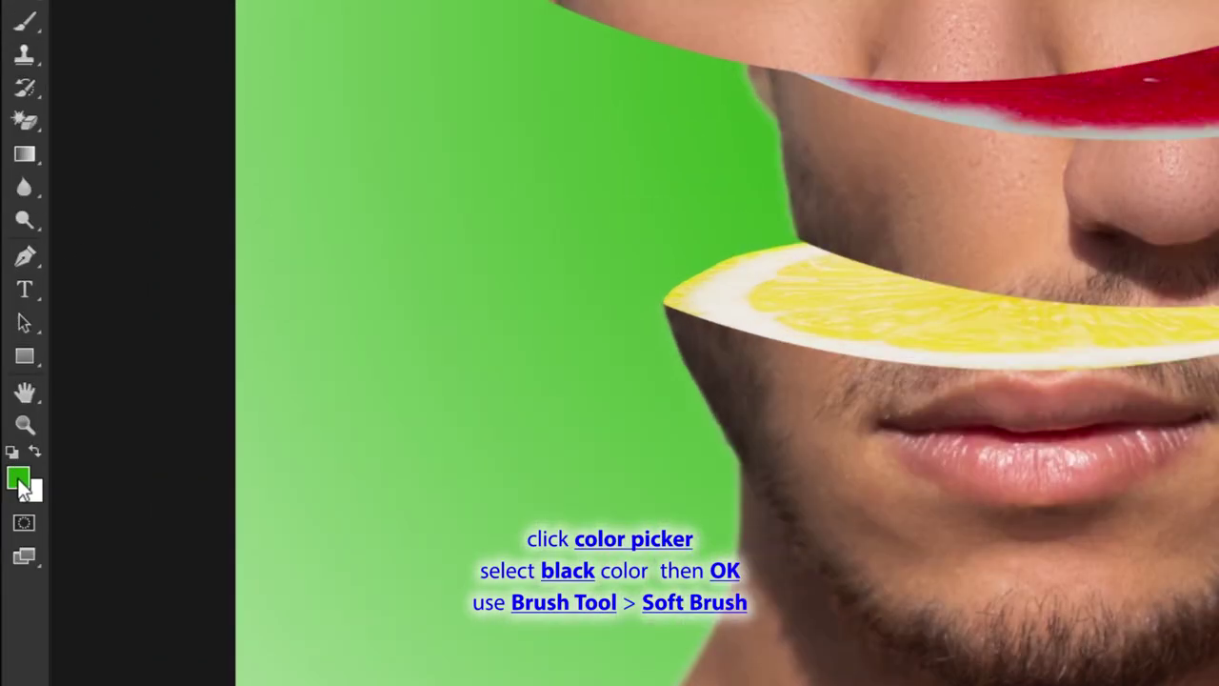
Set the foreground colour to black.
click(19, 481)
drag(369, 361, 328, 434)
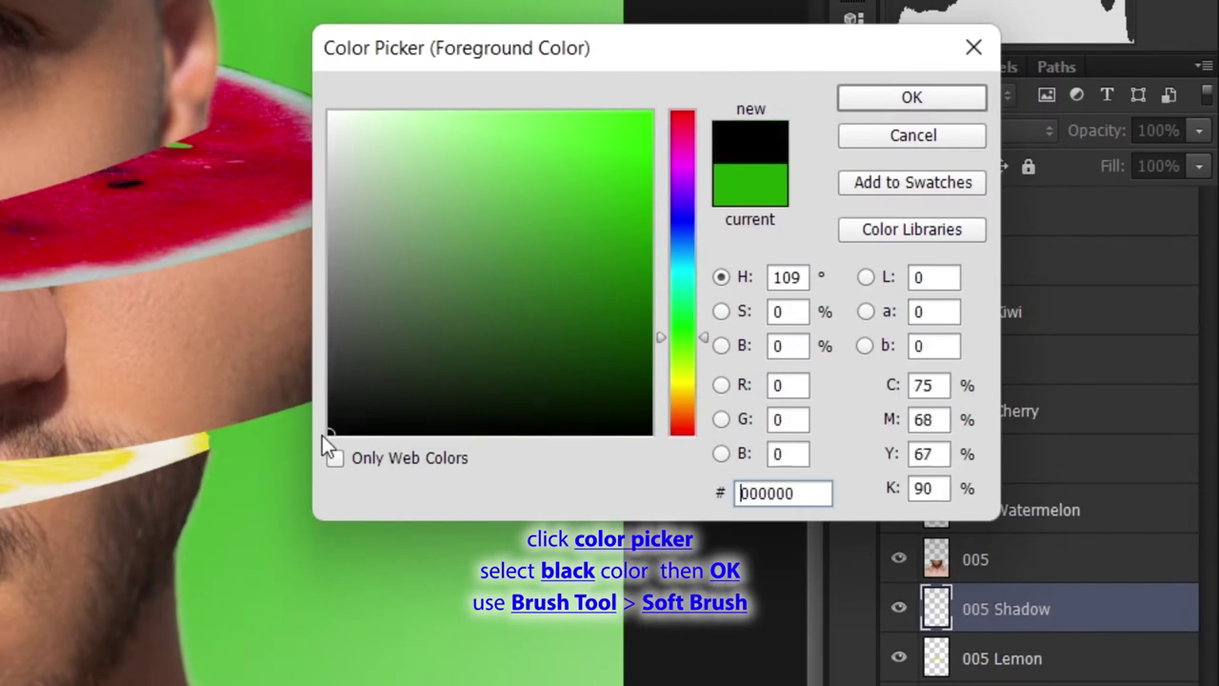
click(895, 93)
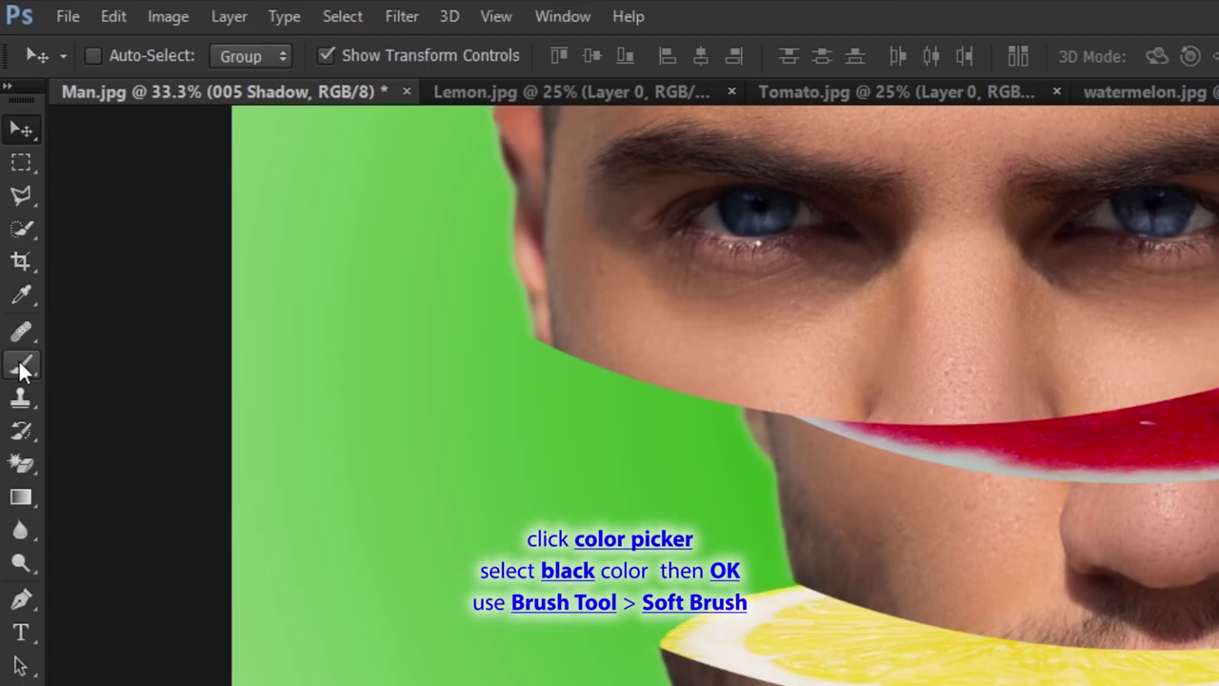
Paint a soft-brush black shadow along the lemon slice's top edge at about 57% opacity.
click(12, 181)
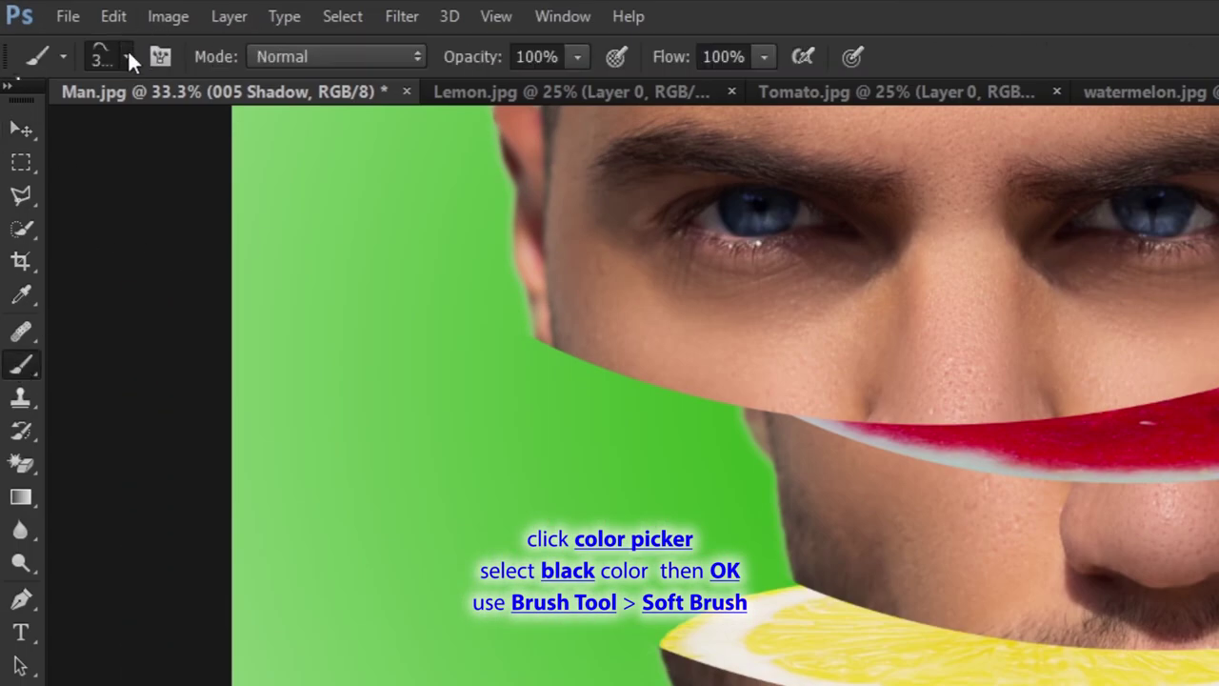
click(128, 57)
double_click(89, 259)
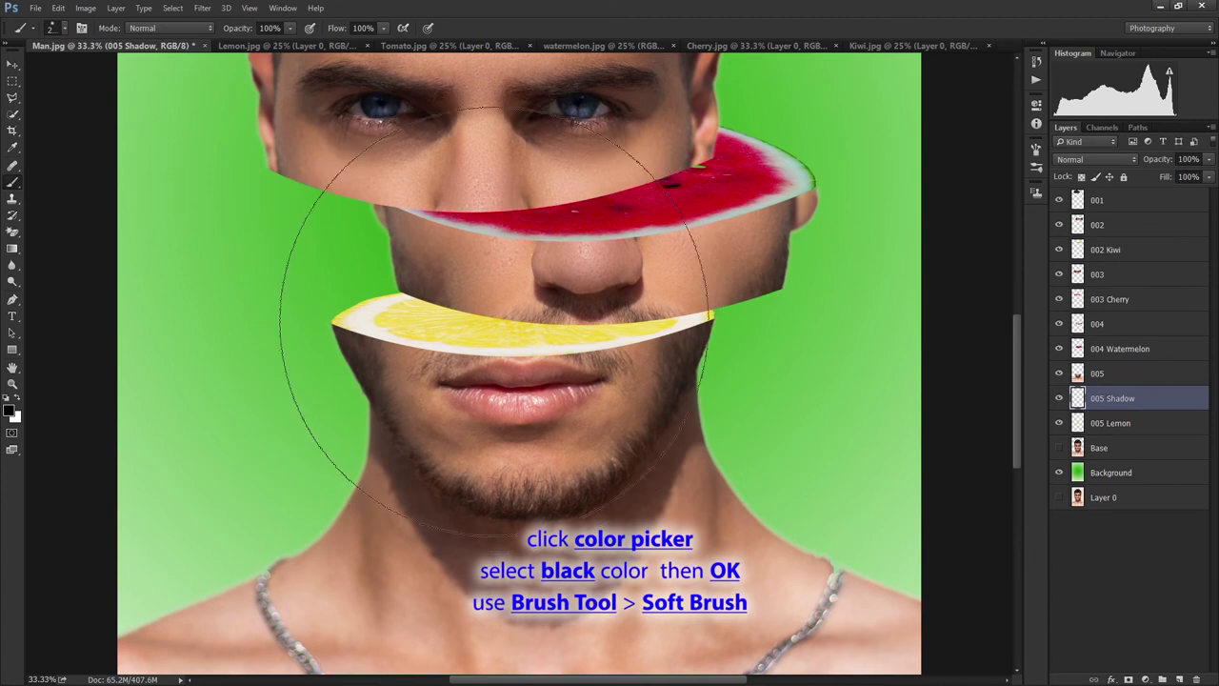
key(bracketleft)
key(bracketleft)
key(bracketleft)
mouse_move(408, 293)
mouse_down()
mouse_move(648, 326)
mouse_move(418, 307)
mouse_up()
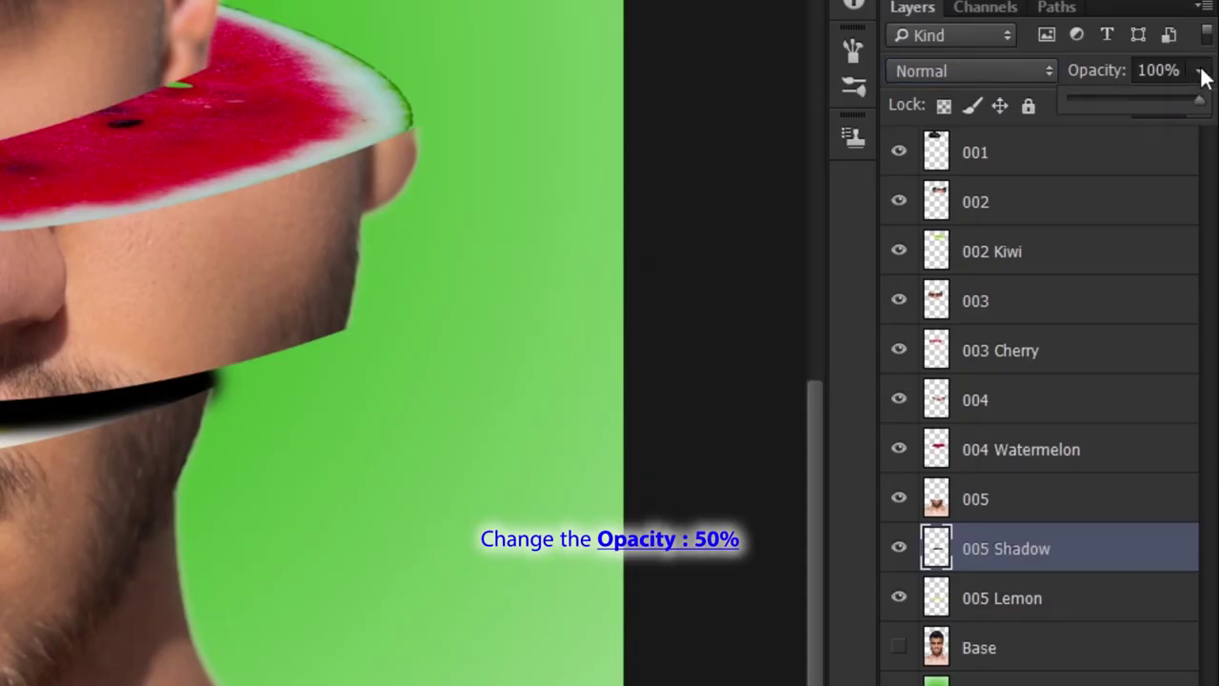
drag(1210, 162, 1182, 173)
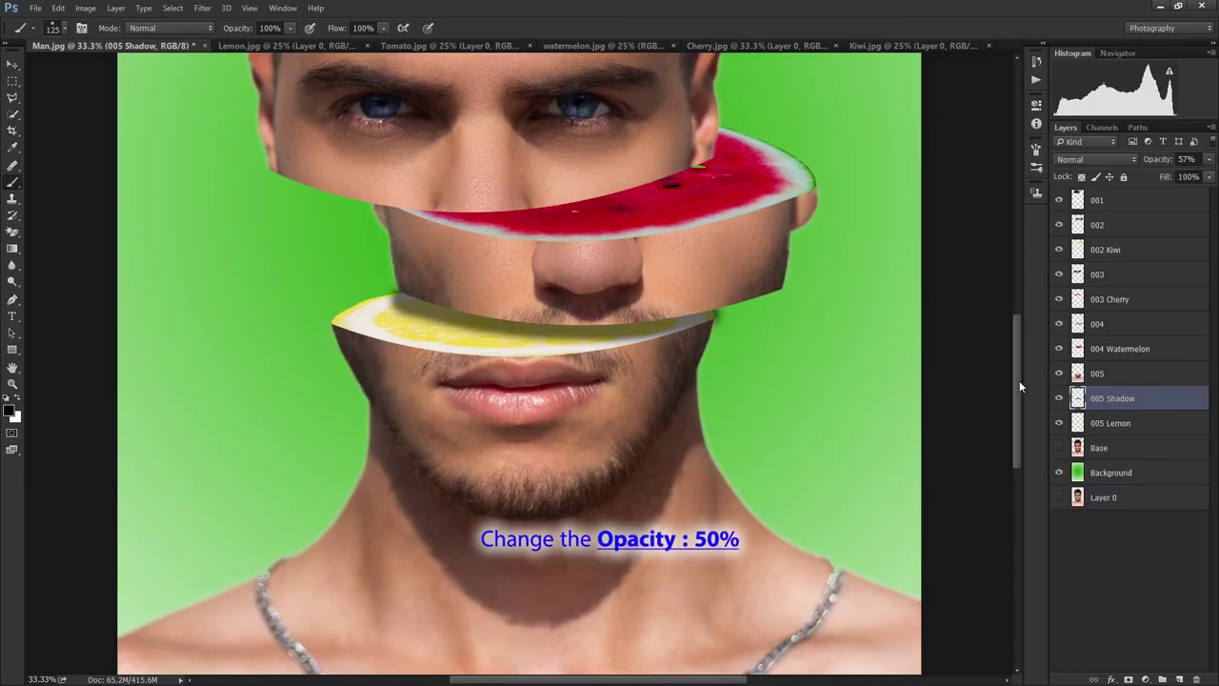
Add a new layer above 004 Watermelon.
scroll(1019, 386, up, 3)
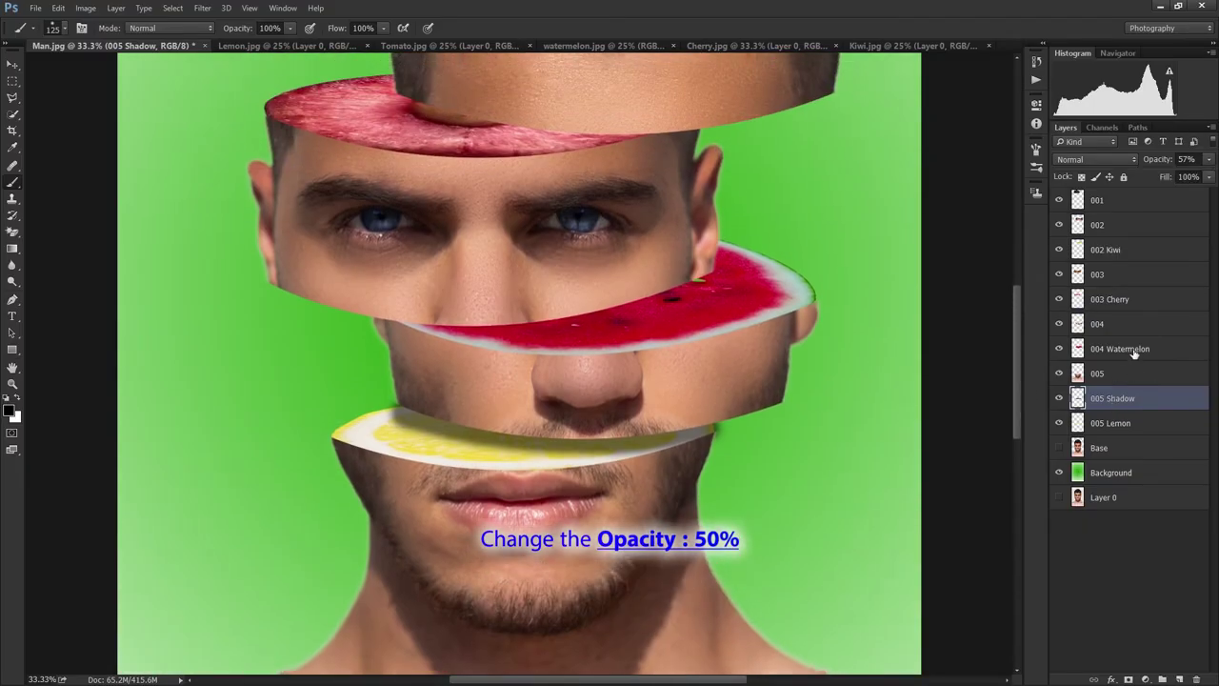
click(1119, 349)
click(1180, 680)
Name the layer 004 Shadow, paint a shadow along the watermelon's top edge, and lower its opacity.
double_click(1114, 352)
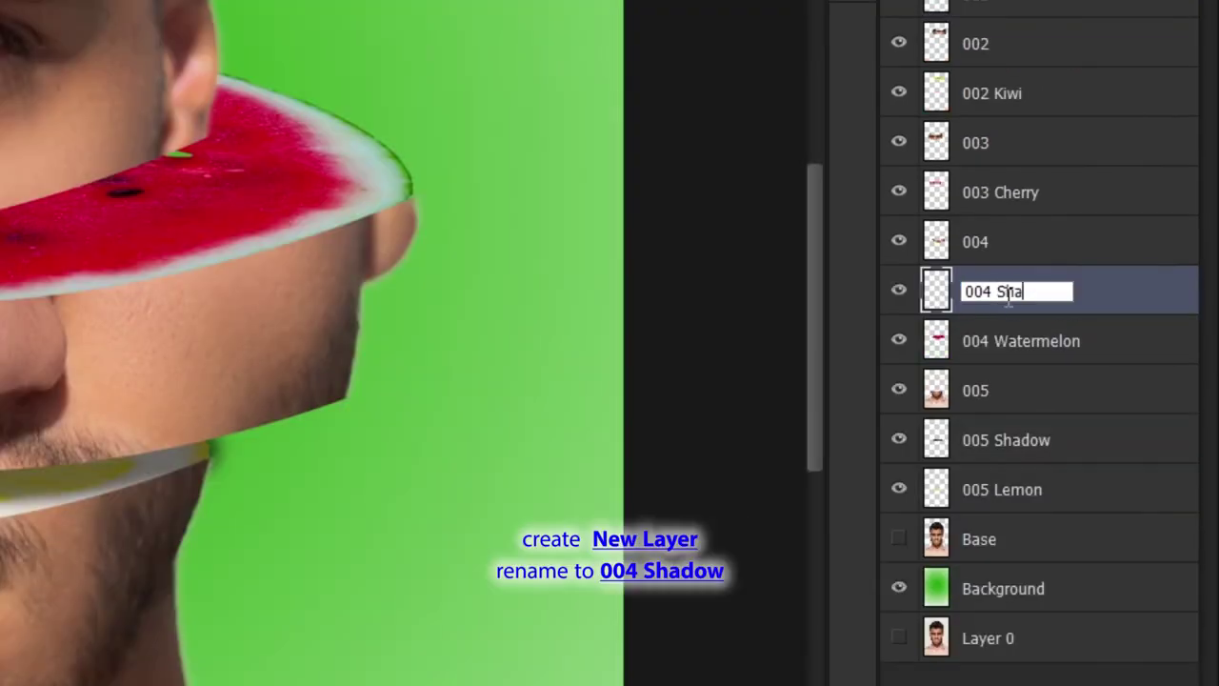
text(dow)
key(Return)
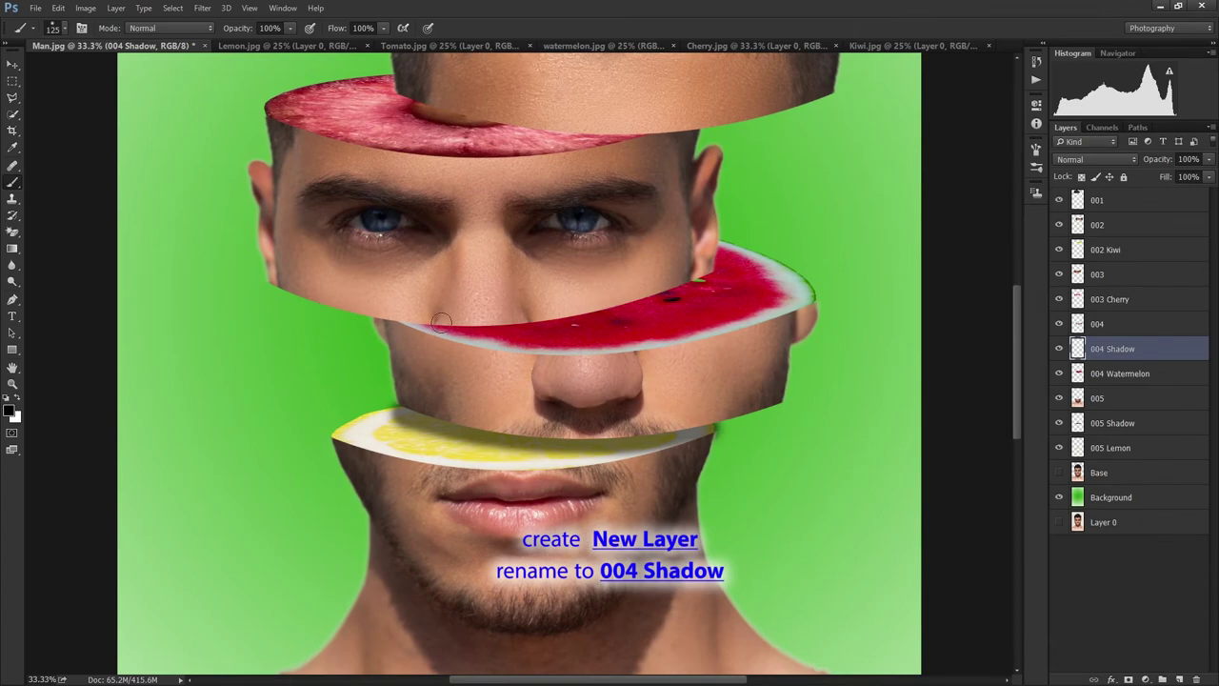
mouse_move(405, 319)
mouse_down()
mouse_move(710, 272)
mouse_move(463, 328)
mouse_move(703, 287)
mouse_up()
drag(1209, 159, 1118, 202)
text(4)
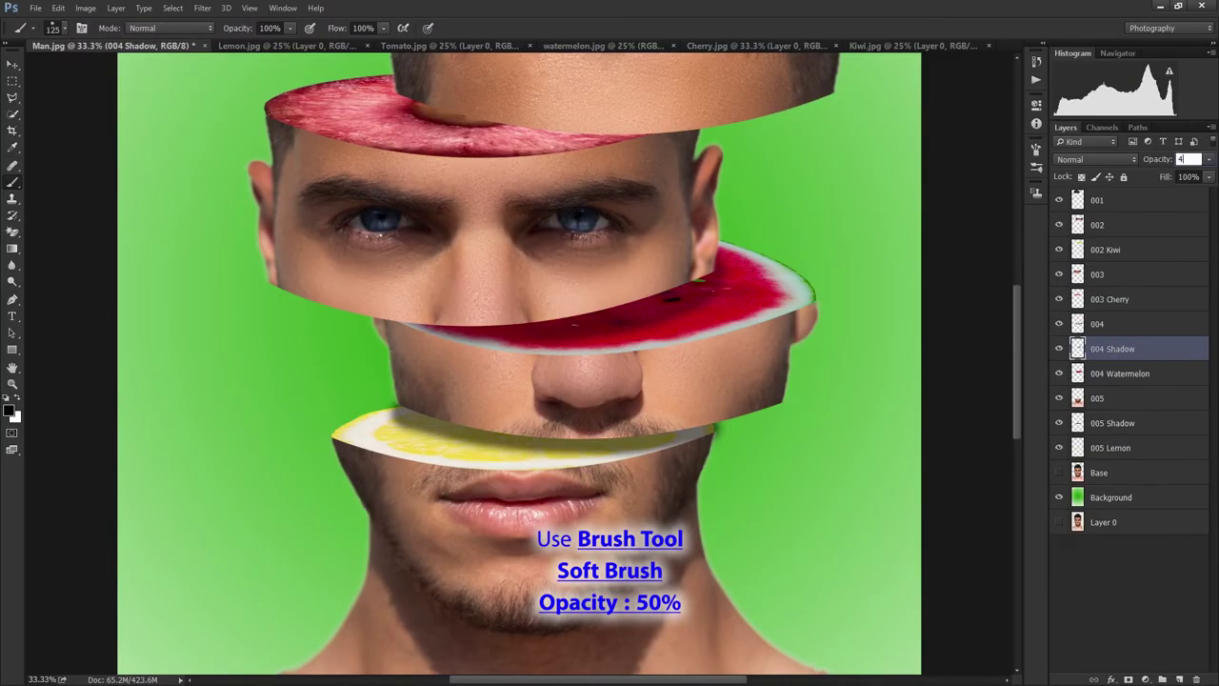
key(Return)
drag(1017, 301, 1016, 277)
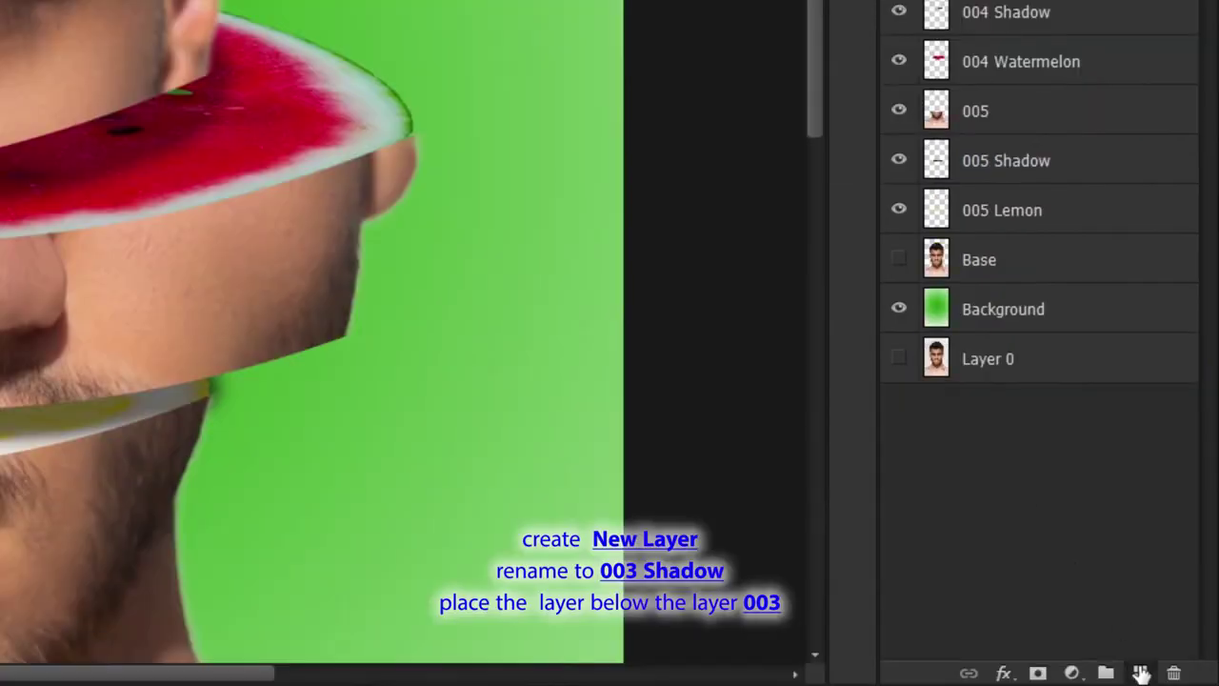
Add a 003 Shadow layer above 003 Cherry with a shadow under the face slice at 50% opacity.
click(1141, 674)
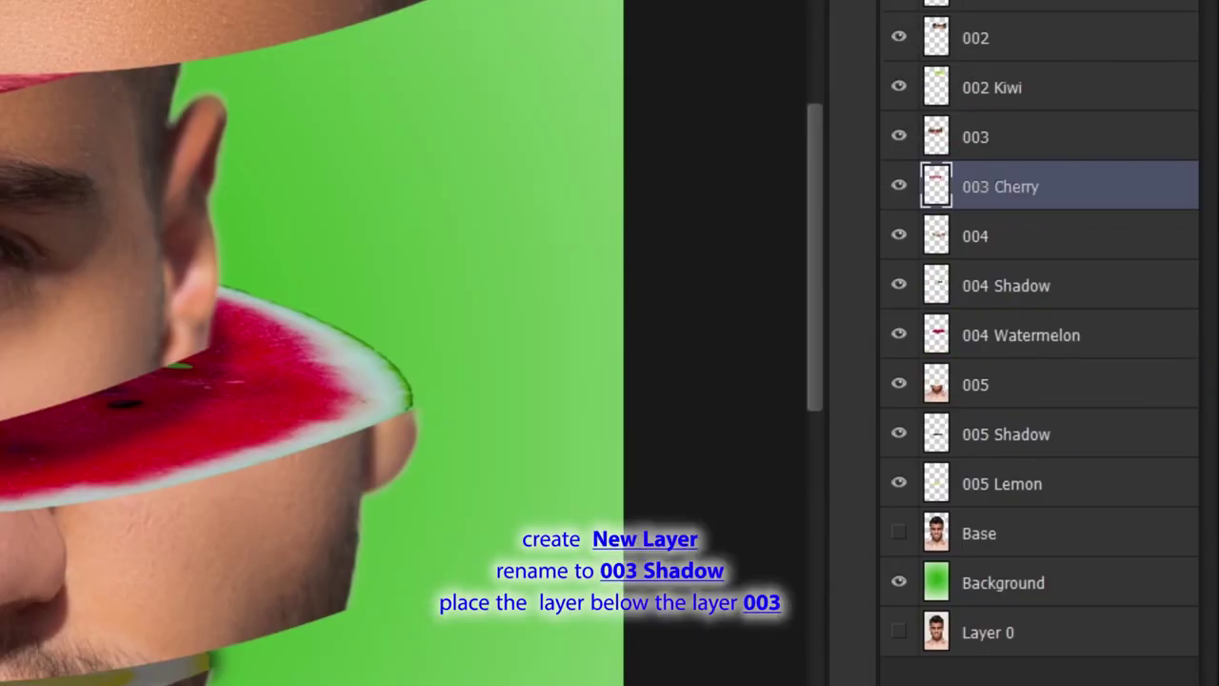
double_click(981, 184)
text(003 Shadow)
key(Return)
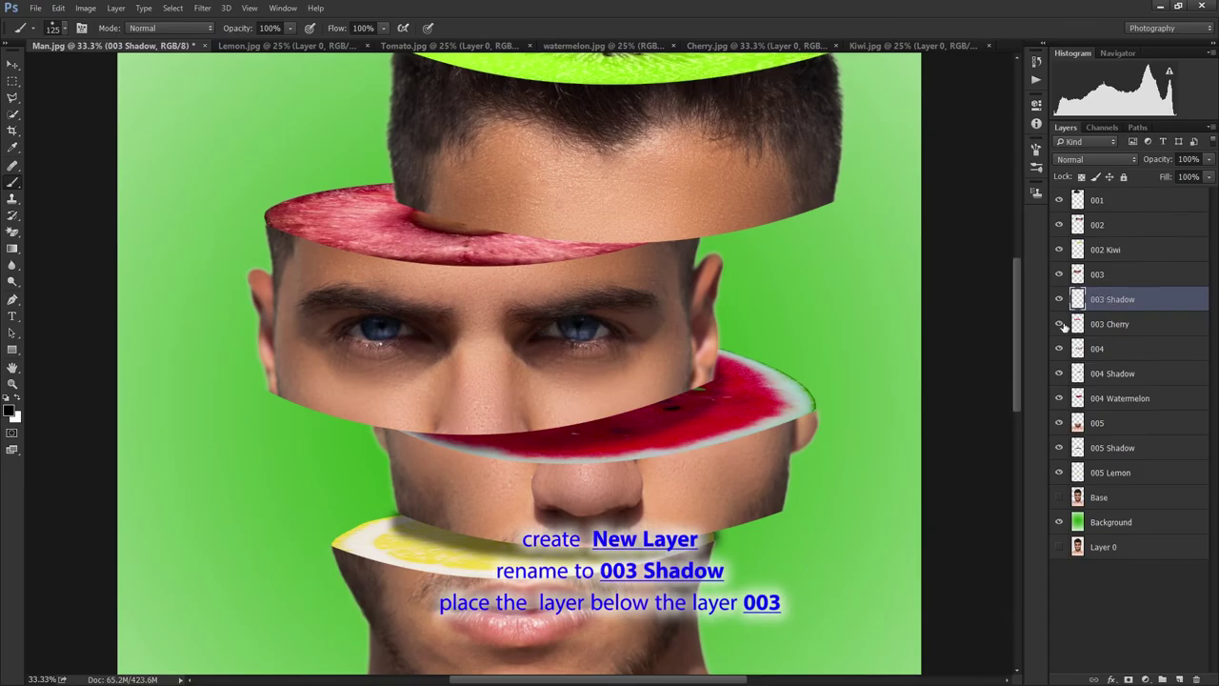
mouse_move(563, 249)
mouse_down()
mouse_move(419, 217)
mouse_move(400, 195)
mouse_up()
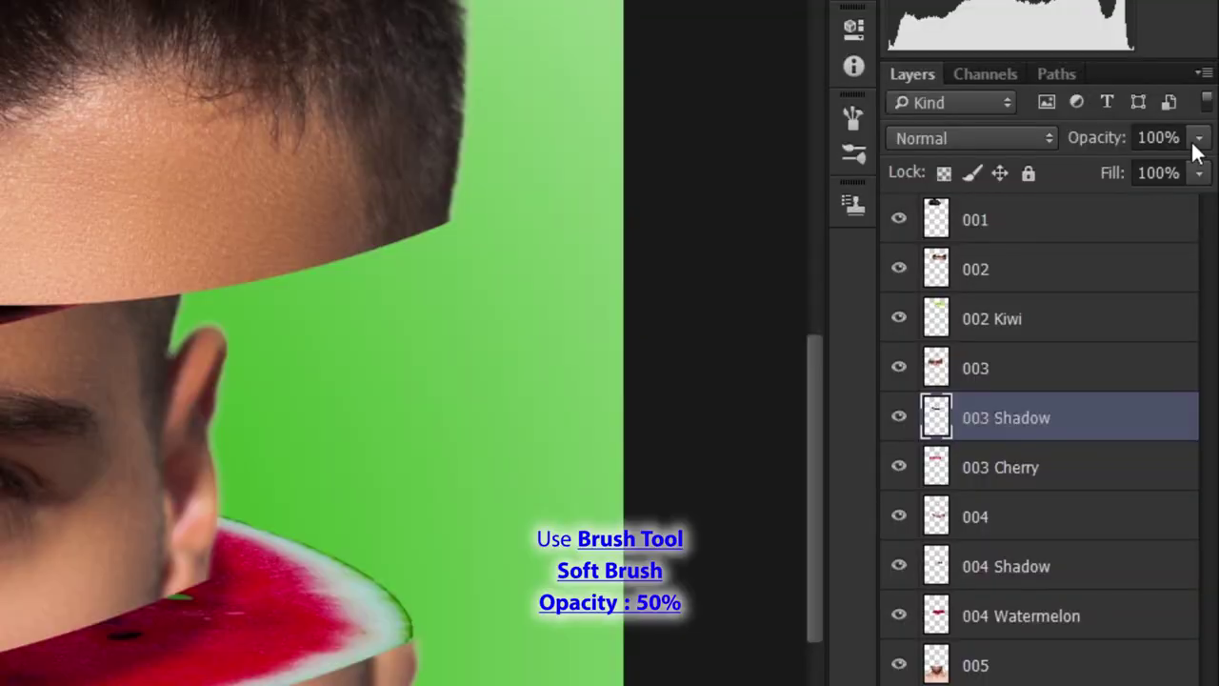
click(1192, 160)
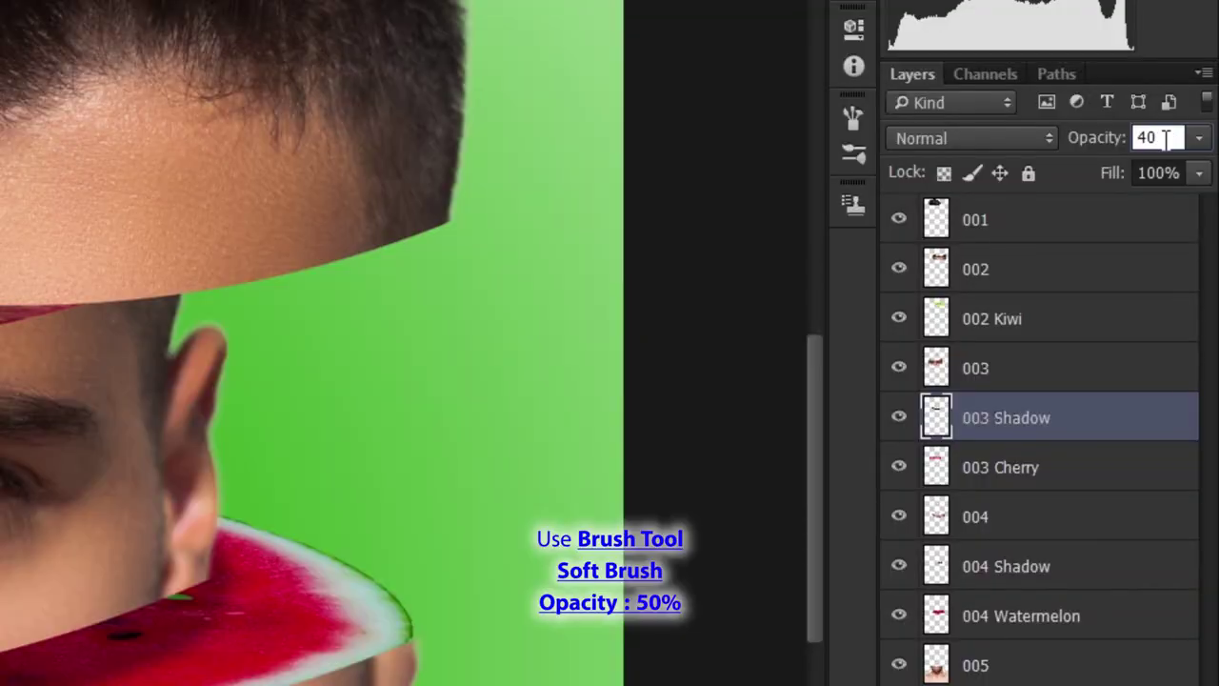
text(50)
key(Return)
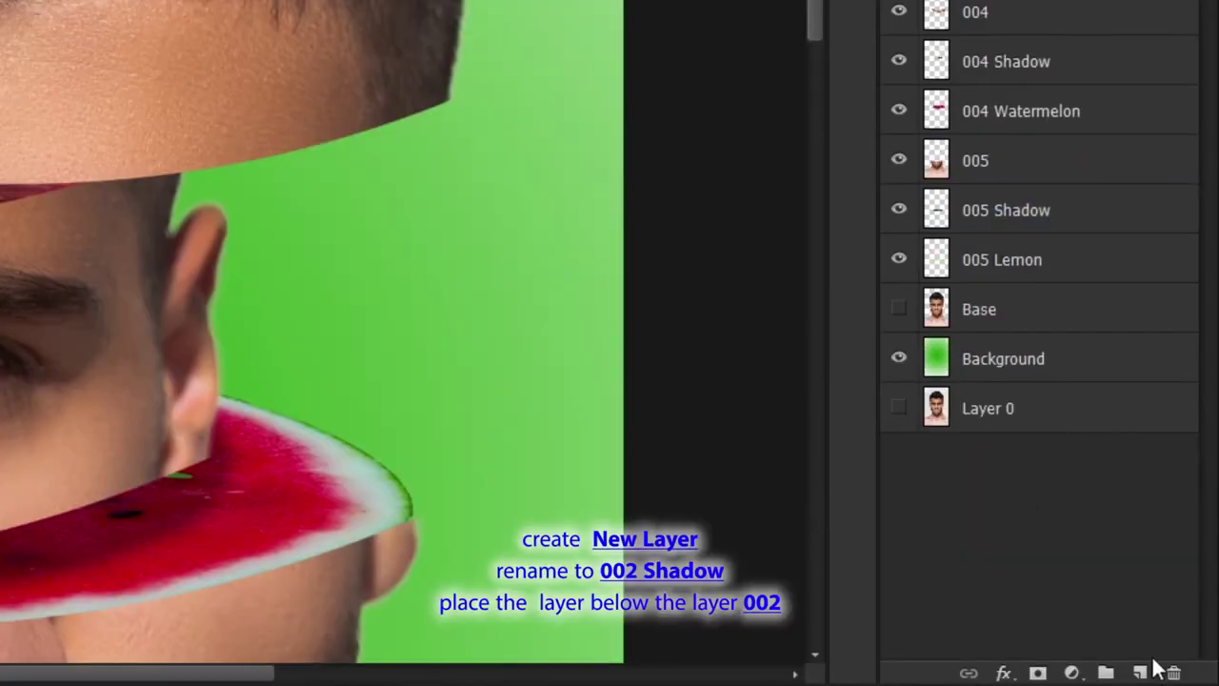
Add a 002 Shadow layer below 002 with a shadow along the kiwi under the hair at 50% opacity.
click(1153, 666)
double_click(1001, 264)
text(002 Shadow)
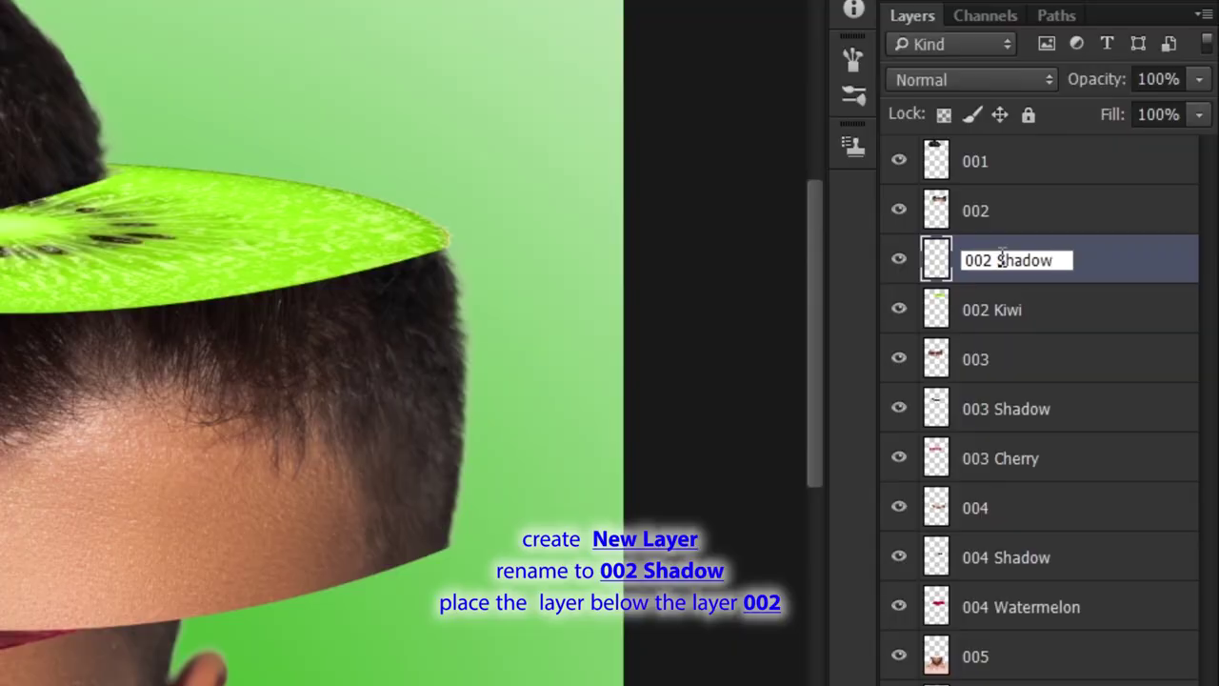
key(Return)
mouse_move(426, 236)
mouse_down()
mouse_move(649, 215)
mouse_move(474, 253)
mouse_up()
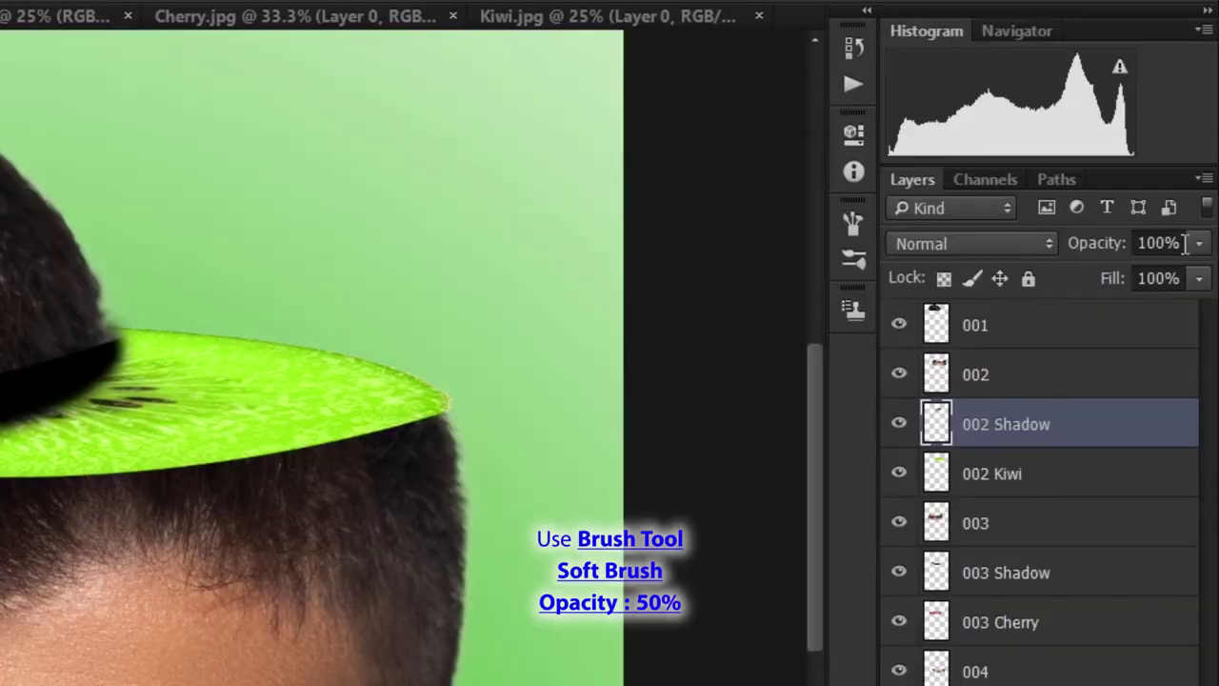
click(1186, 159)
text(50)
key(Return)
Zoom out to view the whole composite.
key(ctrl+minus)
key(ctrl+minus)
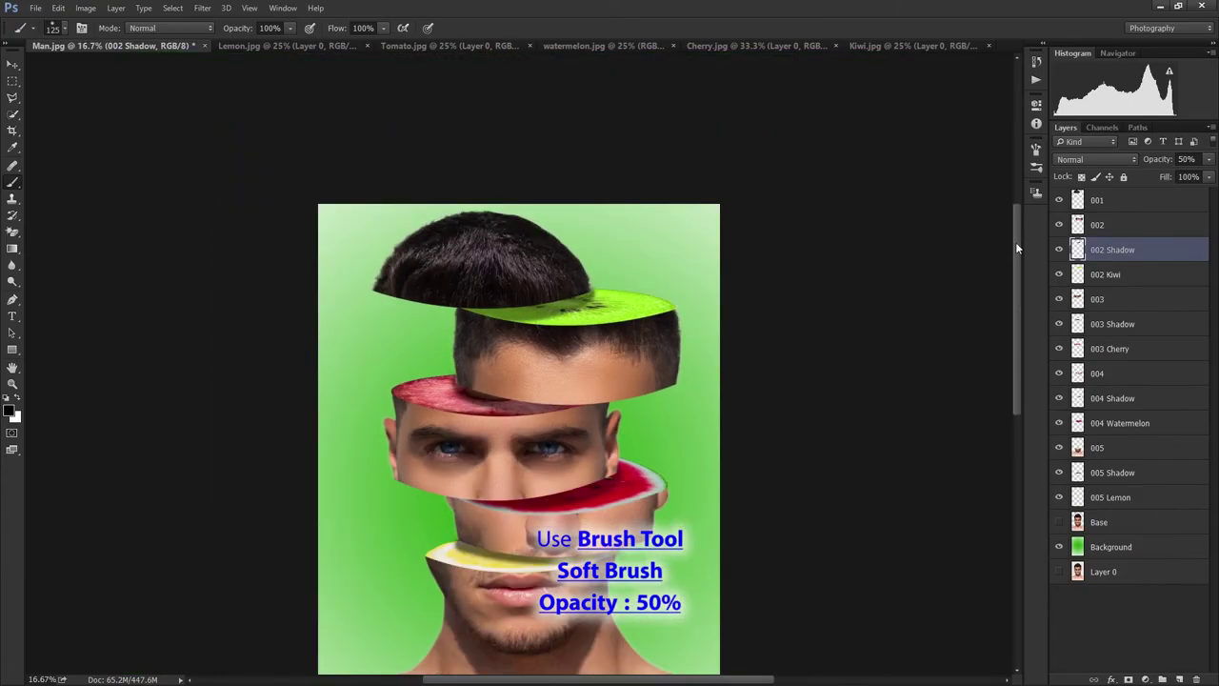
drag(1016, 237, 1015, 276)
key(ctrl+minus)
key(ctrl+plus)
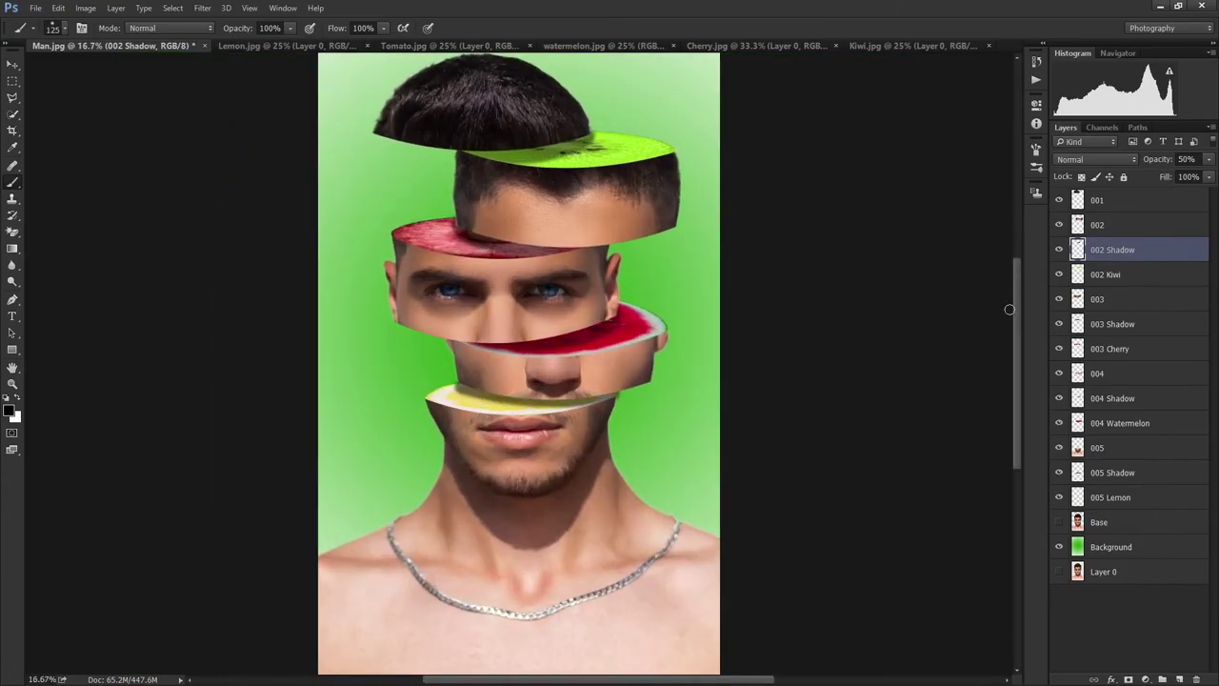
key(ctrl+minus)
key(alt+period)
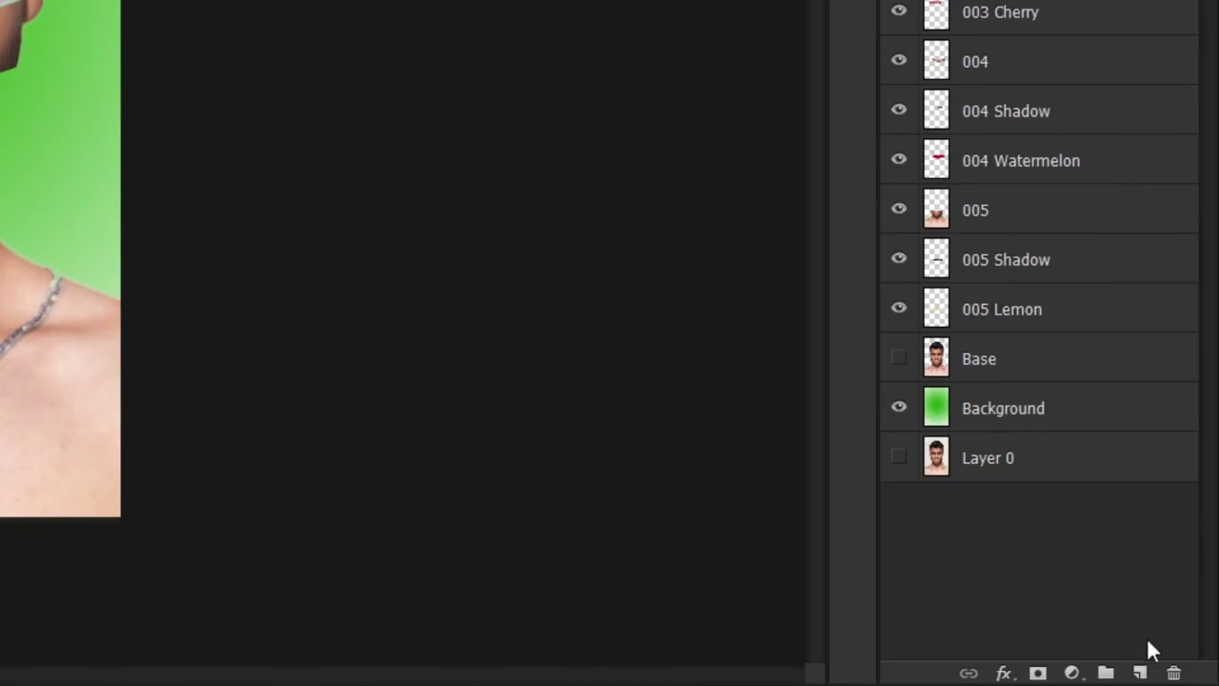
Add a new layer named Water above 001.
click(1180, 679)
double_click(1105, 200)
text(Wat)
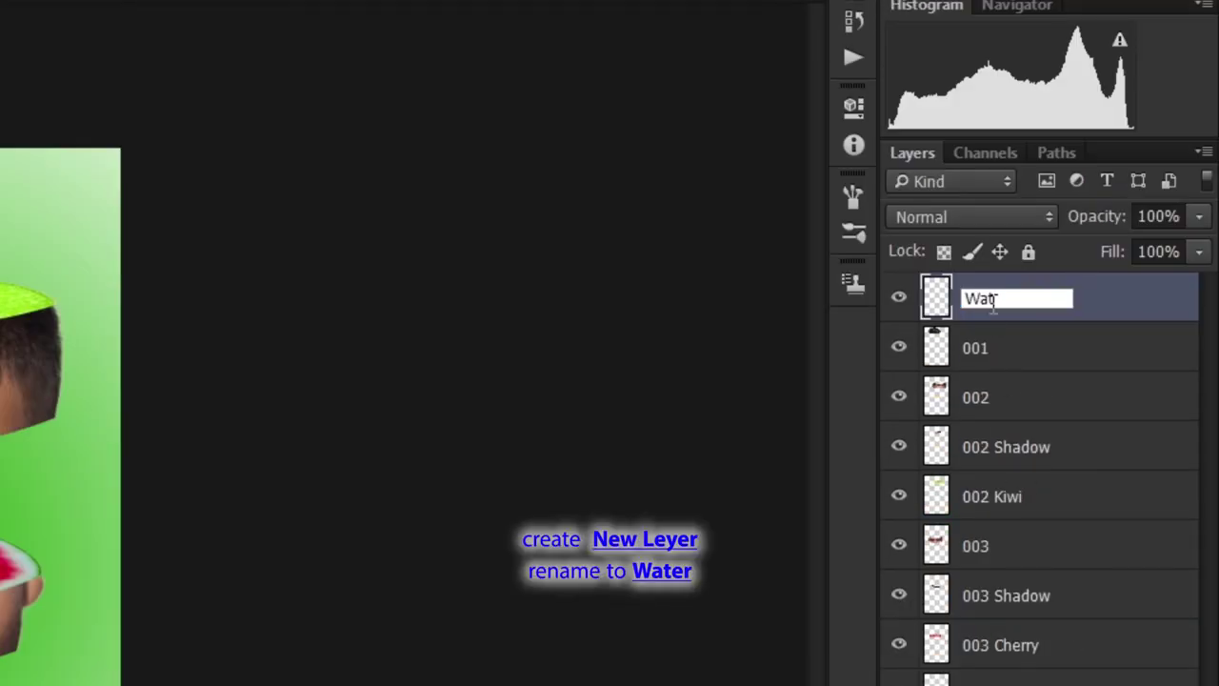
text(er)
key(Return)
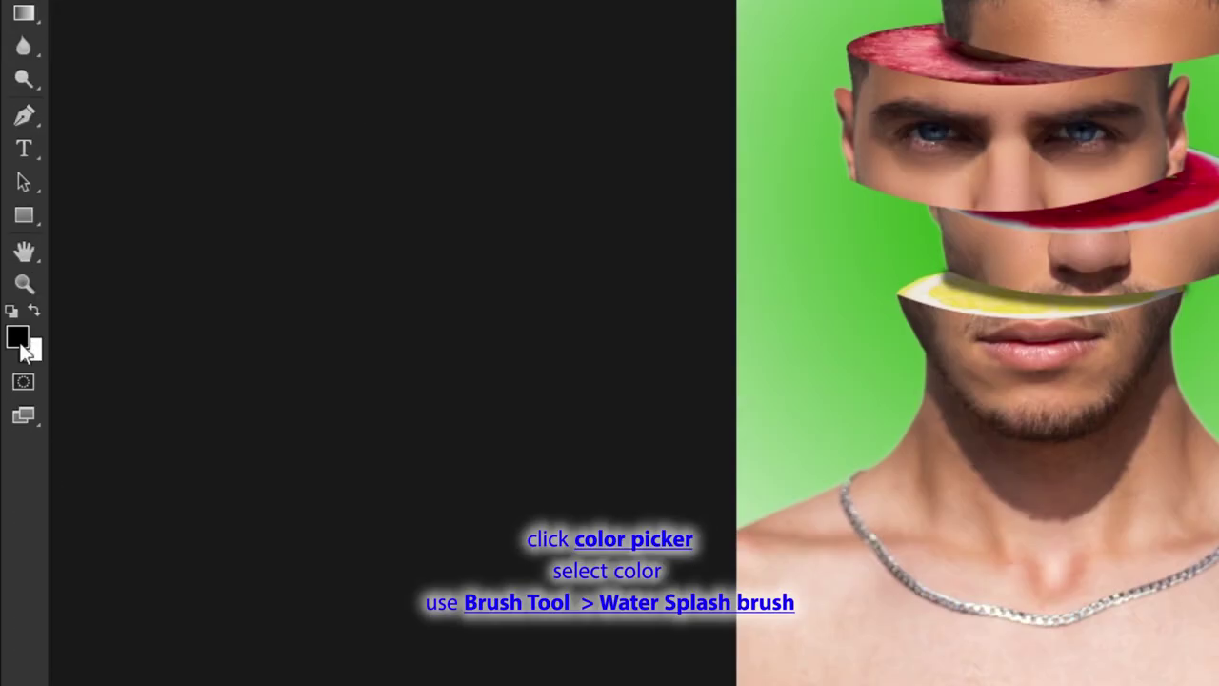
Set the foreground colour to cyan 00f6ff.
click(21, 344)
click(642, 144)
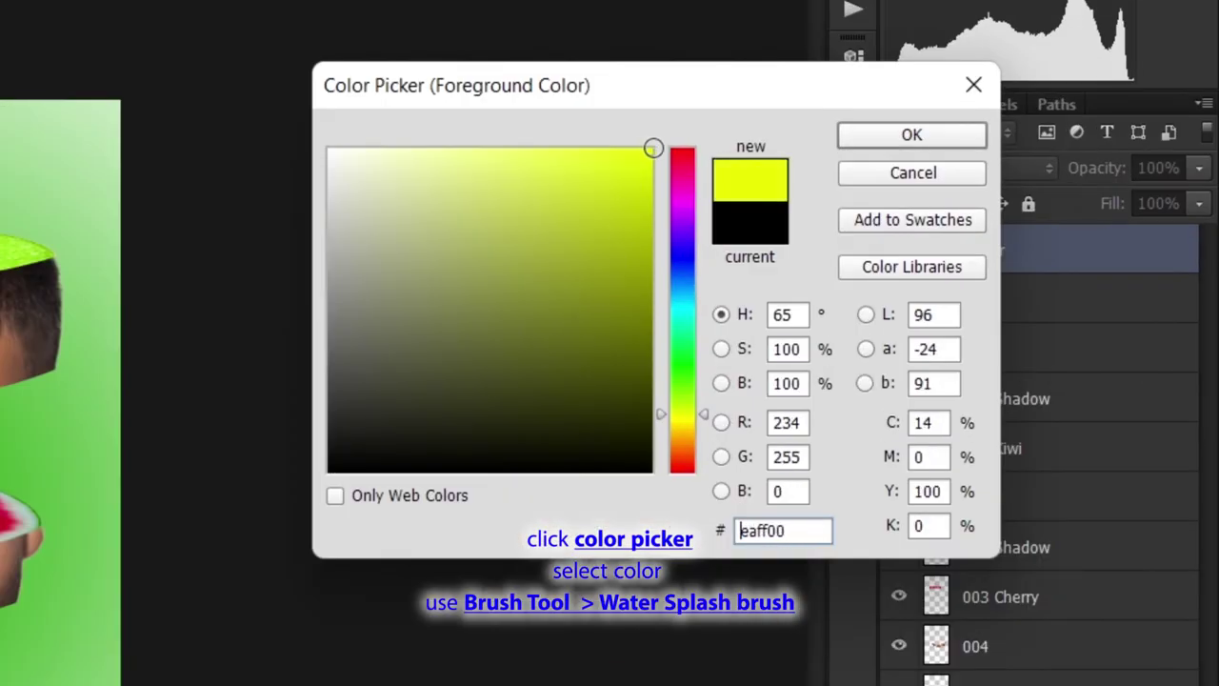
drag(682, 245, 682, 319)
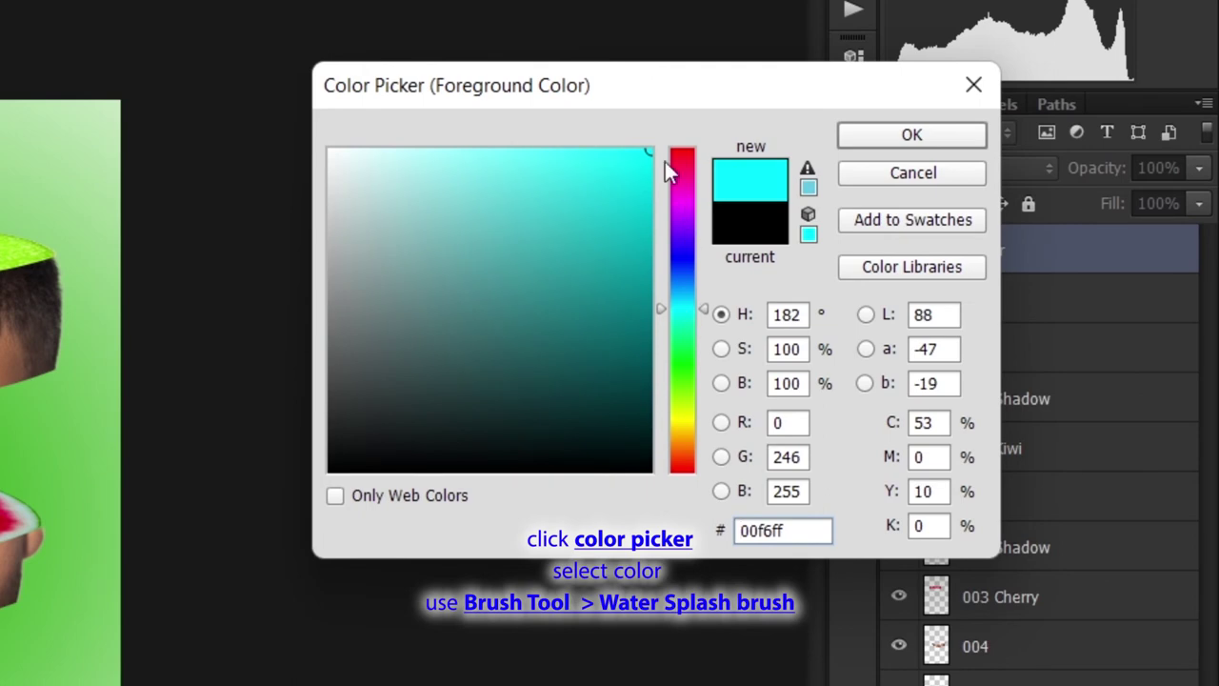
click(913, 139)
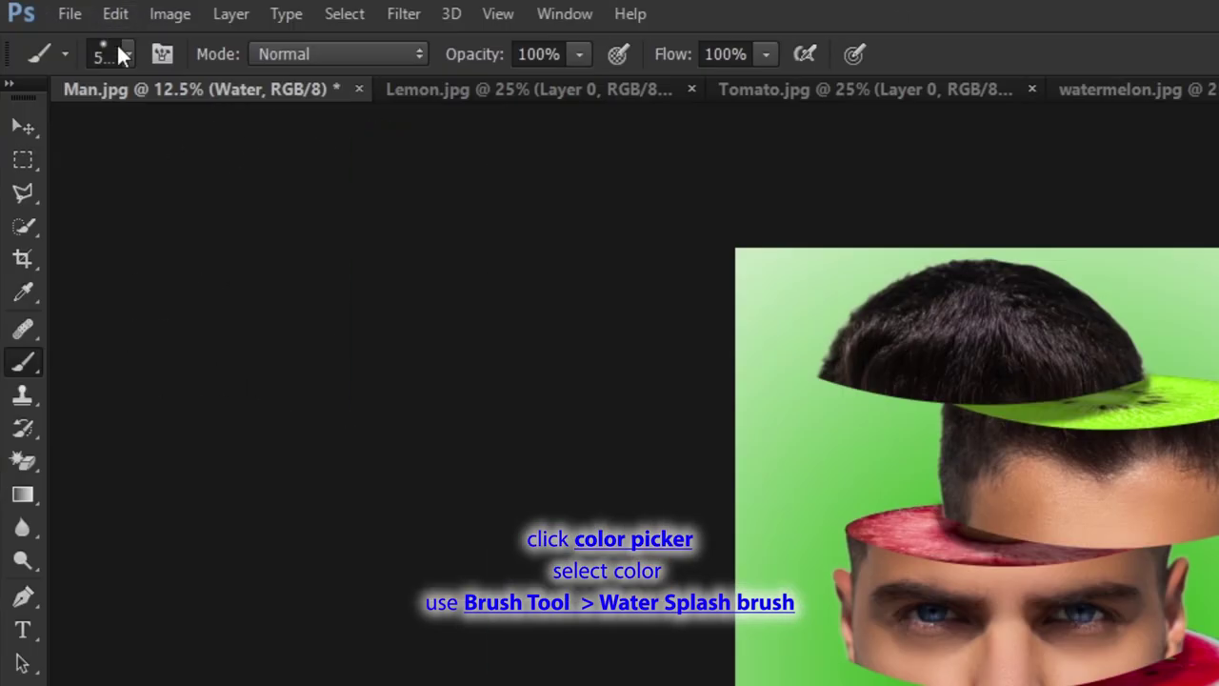
Stamp a large Water Splash brush behind the head and move the Water layer below 005 Lemon.
click(64, 28)
drag(777, 377, 762, 562)
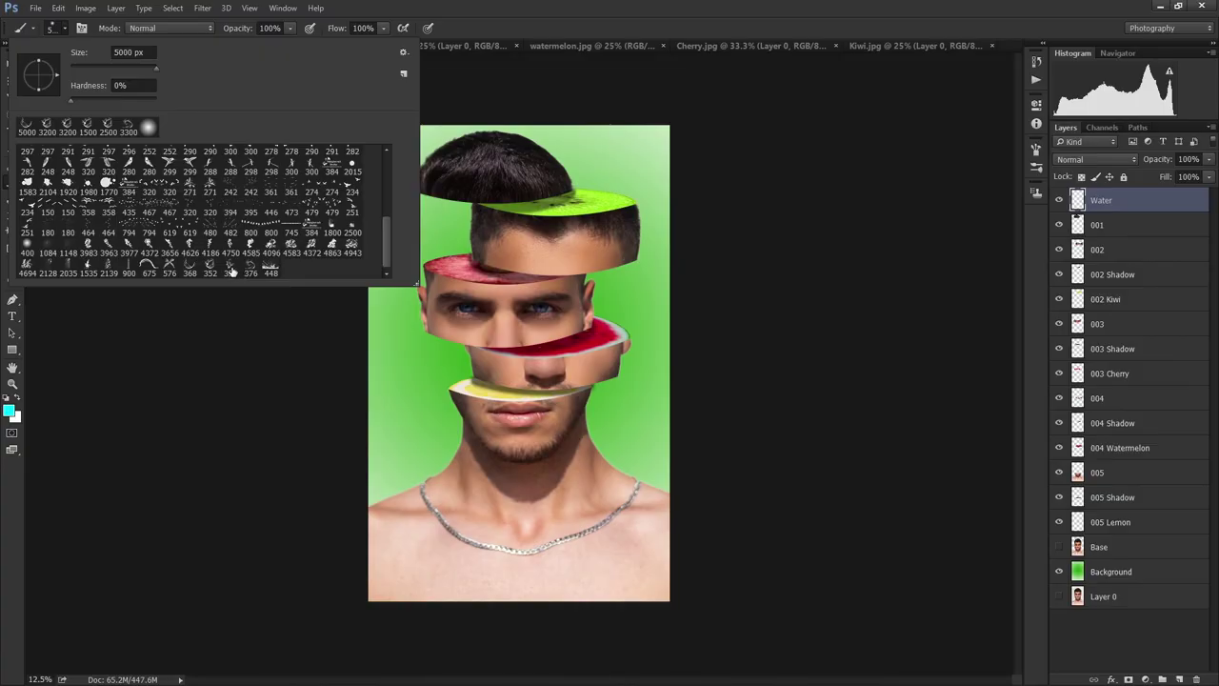
double_click(460, 532)
key(bracketright)
key(bracketright)
key(bracketright)
key(bracketright)
key(bracketright)
key(bracketright)
key(bracketright)
key(bracketright)
key(bracketright)
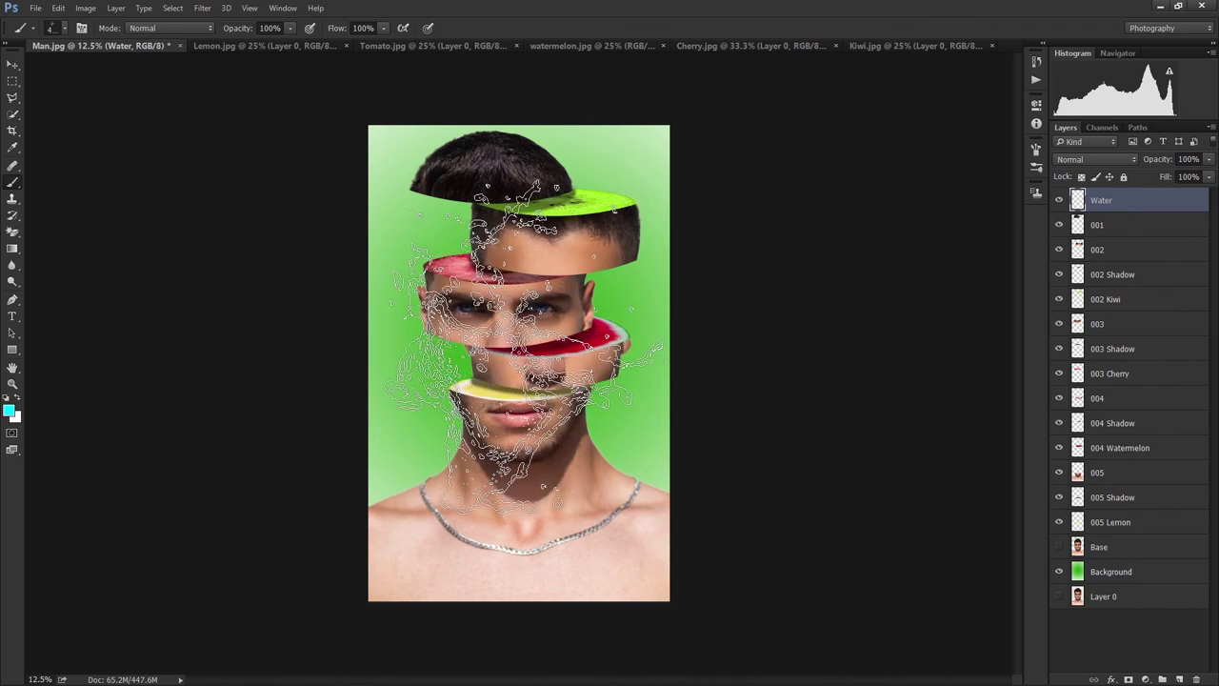
click(522, 343)
mouse_move(1005, 61)
mouse_down()
mouse_move(915, 542)
mouse_move(950, 470)
mouse_move(952, 491)
mouse_up()
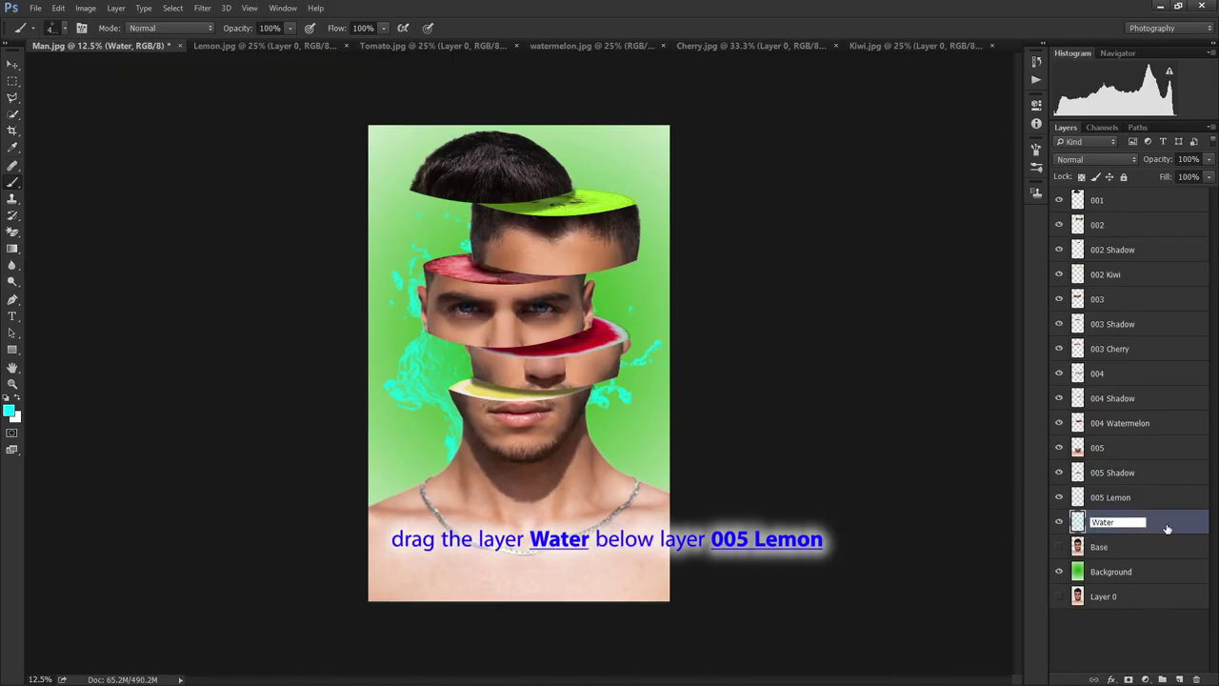
click(1179, 679)
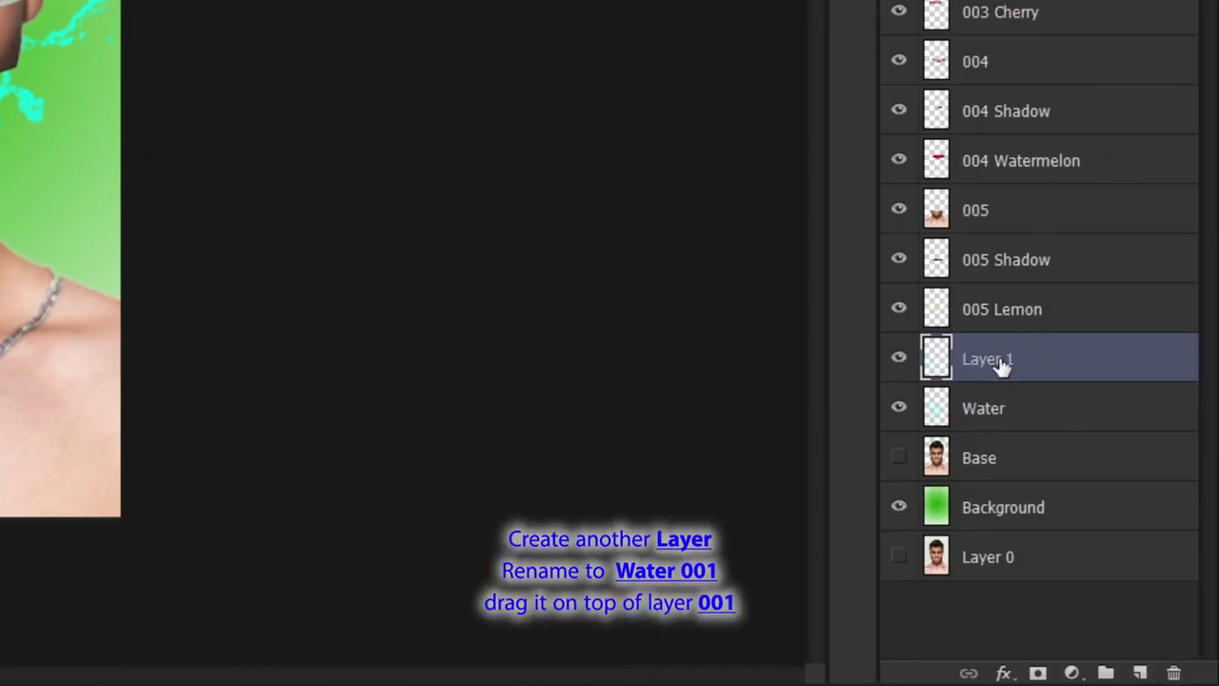
Name the new layer Water 001 and move it above layer 001.
double_click(1003, 362)
text(W 001)
key(Return)
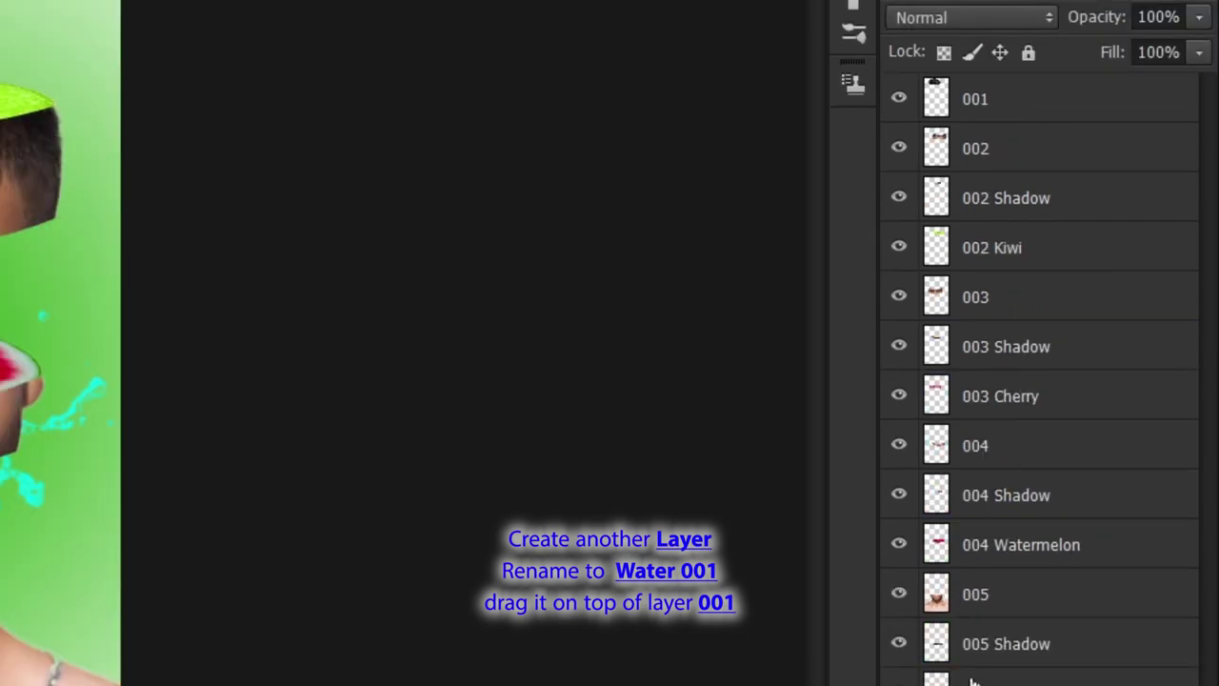
drag(972, 679, 939, 74)
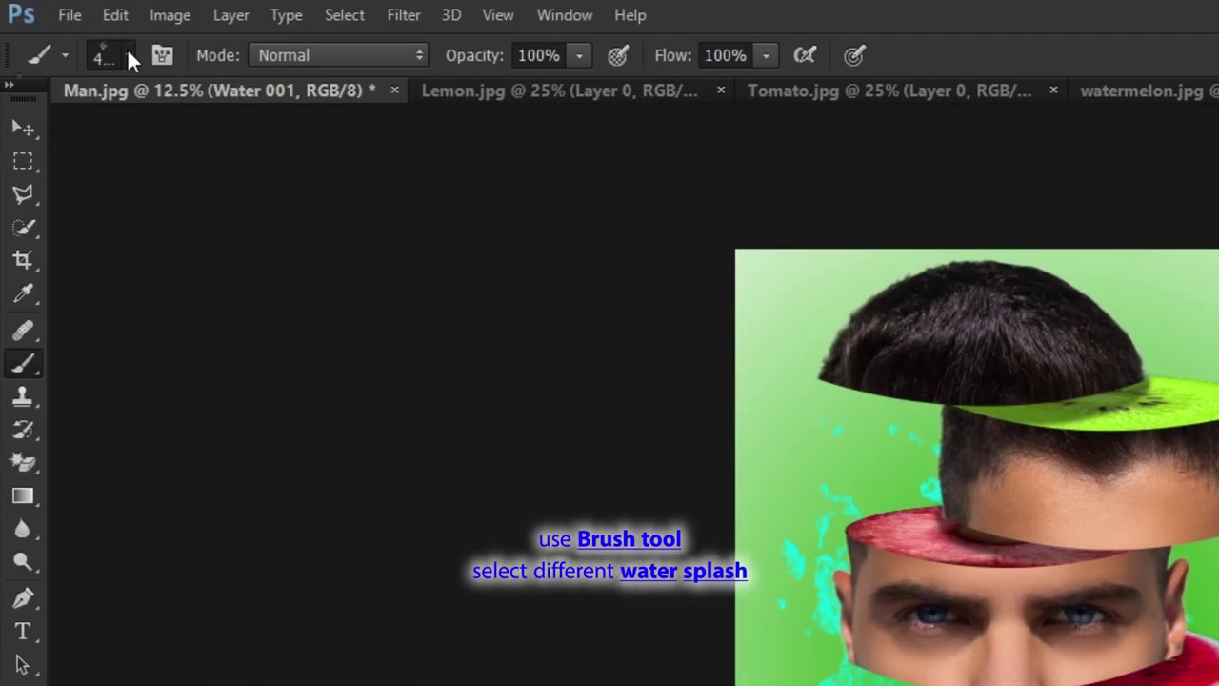
Stamp a large, rotated cyan splash over the neck and chest using a different splash brush.
click(130, 58)
double_click(190, 273)
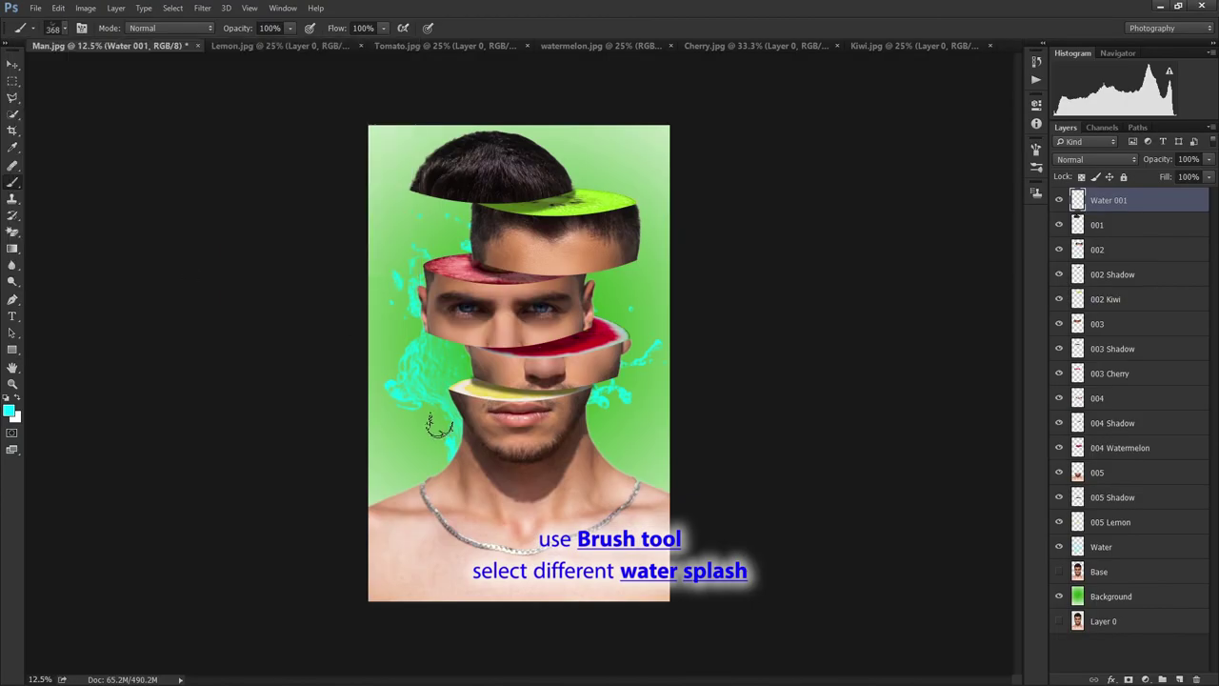
key(bracketright)
key(bracketright)
key(bracketright)
key(bracketright)
key(bracketright)
key(bracketright)
key(bracketright)
key(bracketright)
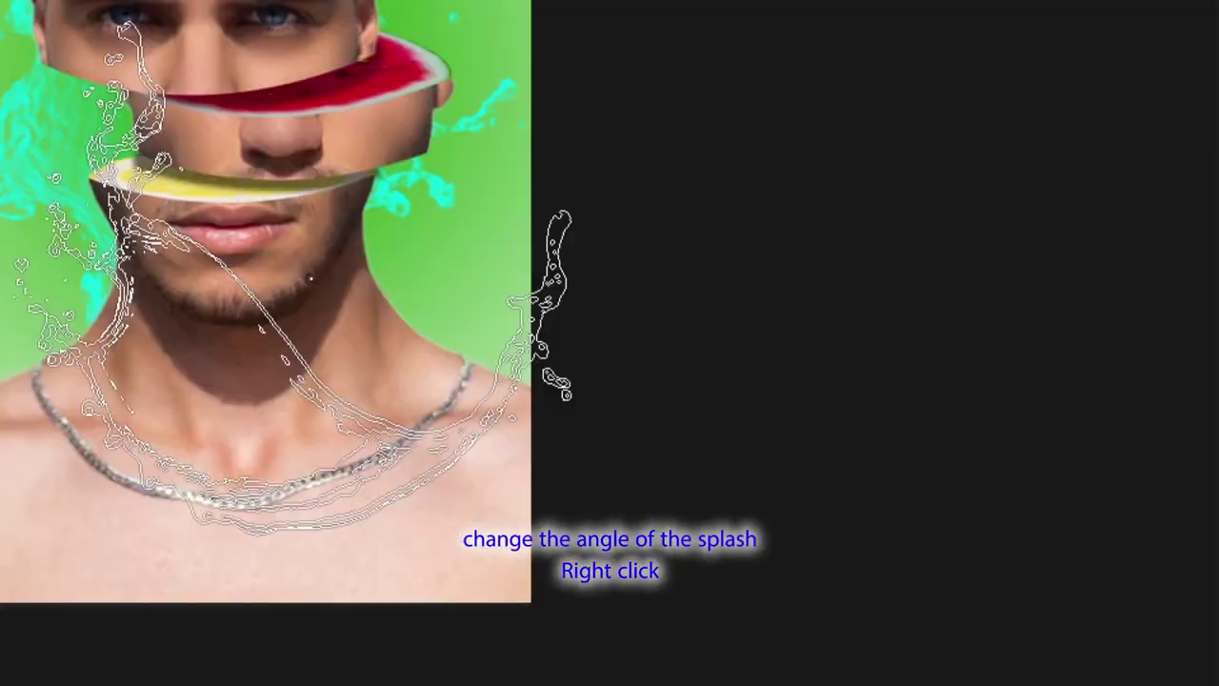
right_click(567, 429)
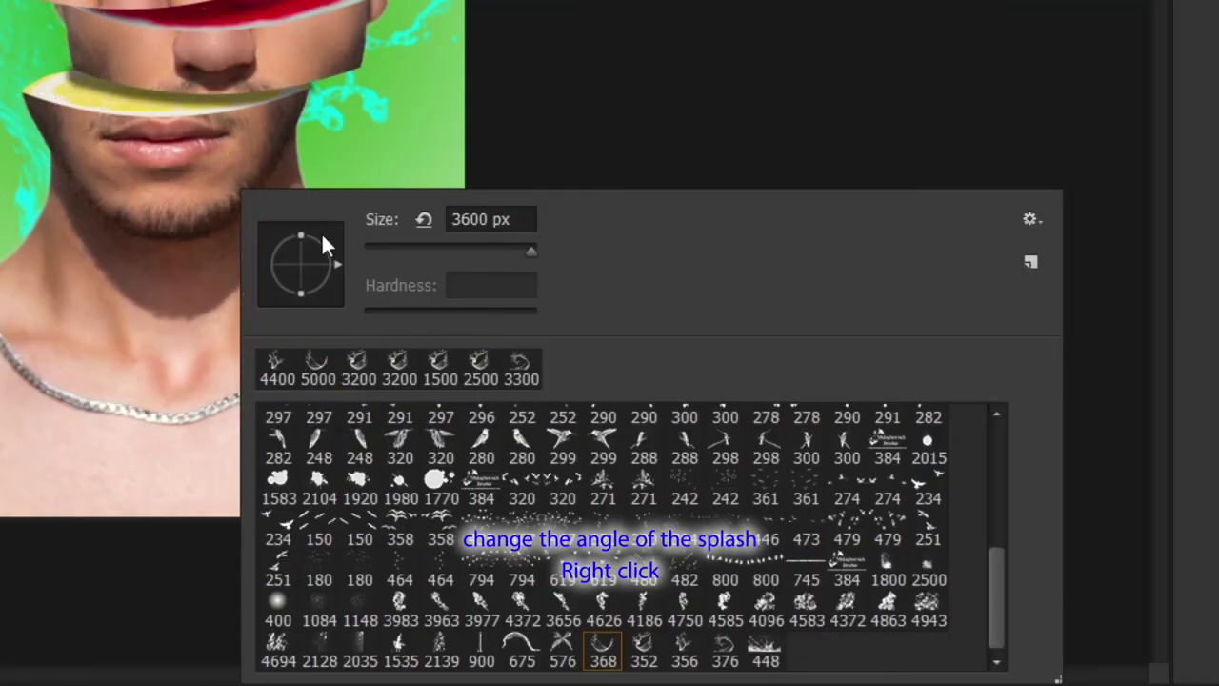
drag(318, 277, 282, 306)
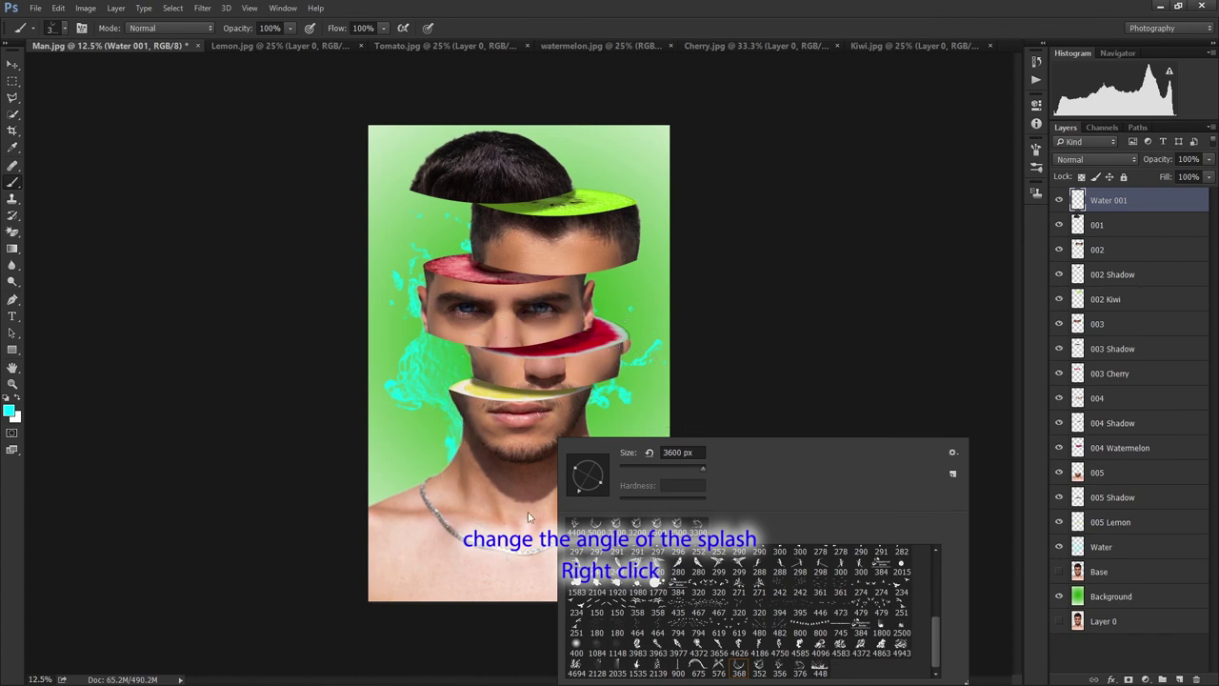
key(Return)
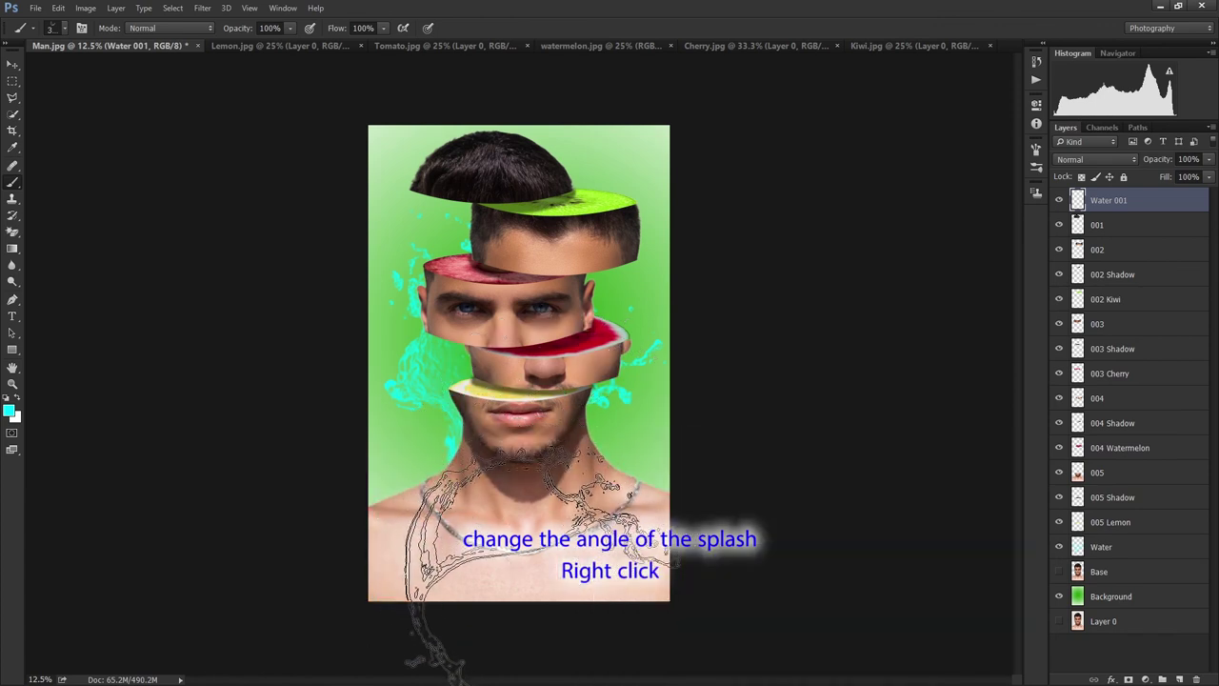
click(522, 588)
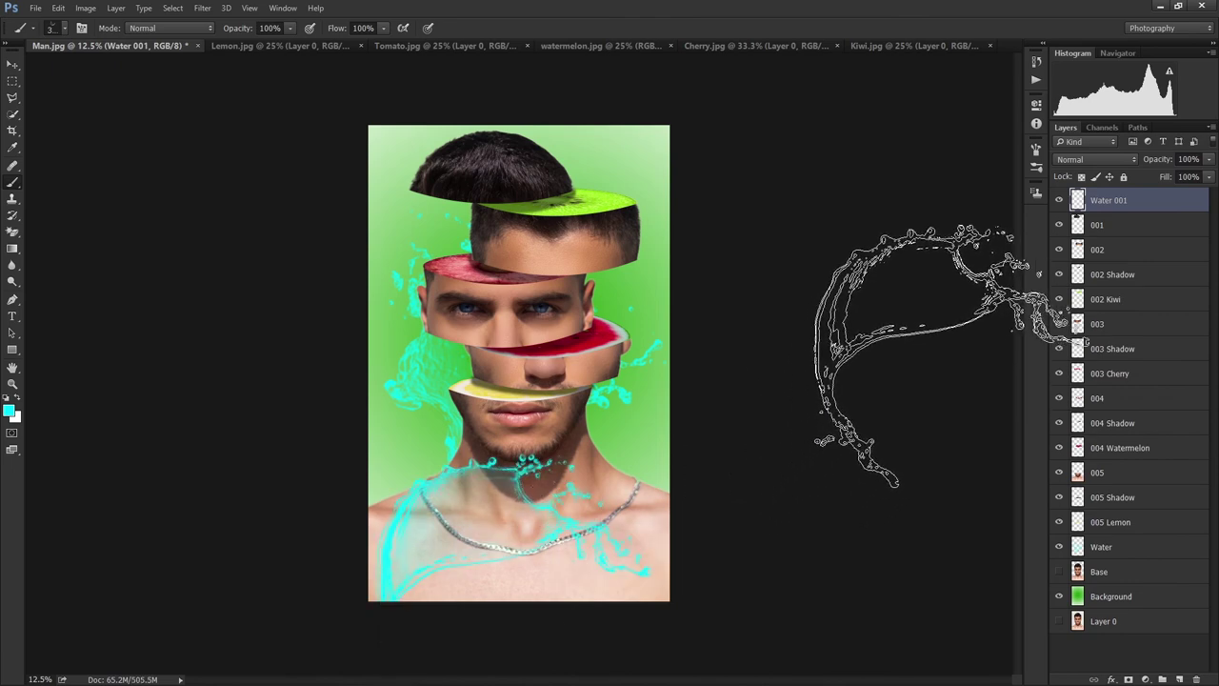
click(1140, 673)
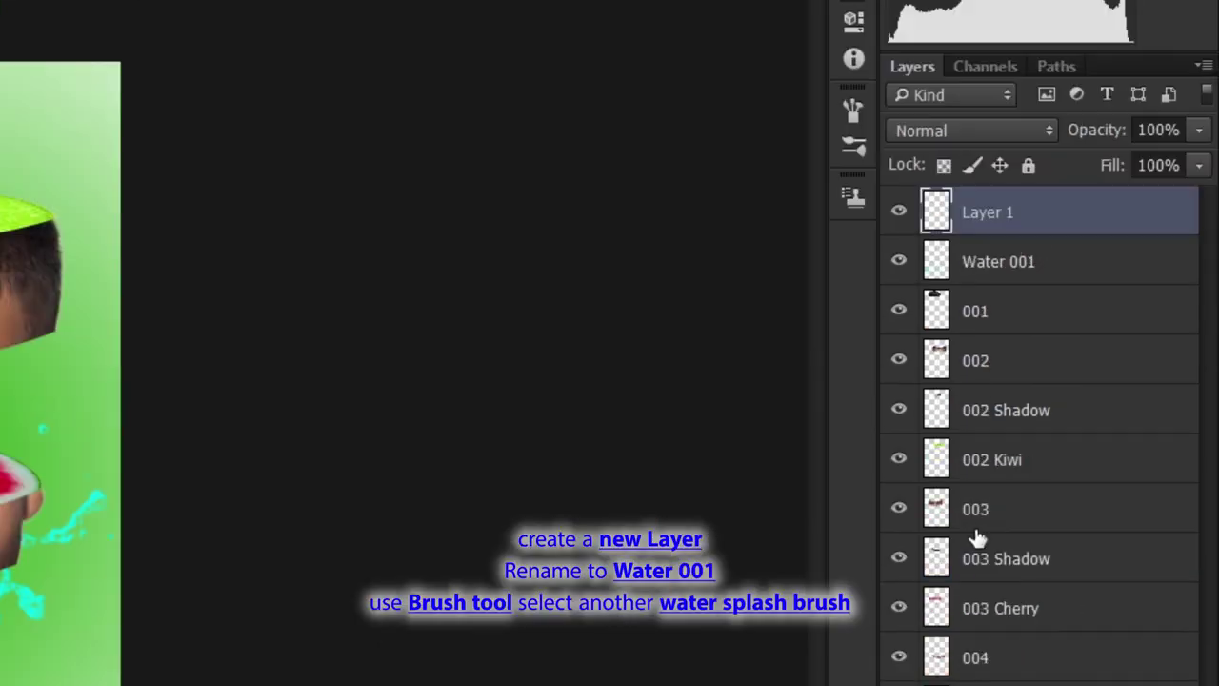
Create a second Water 001 layer with an enlarged, diagonally rotated splash brush 352, placed below 001.
double_click(982, 212)
text(Water 00)
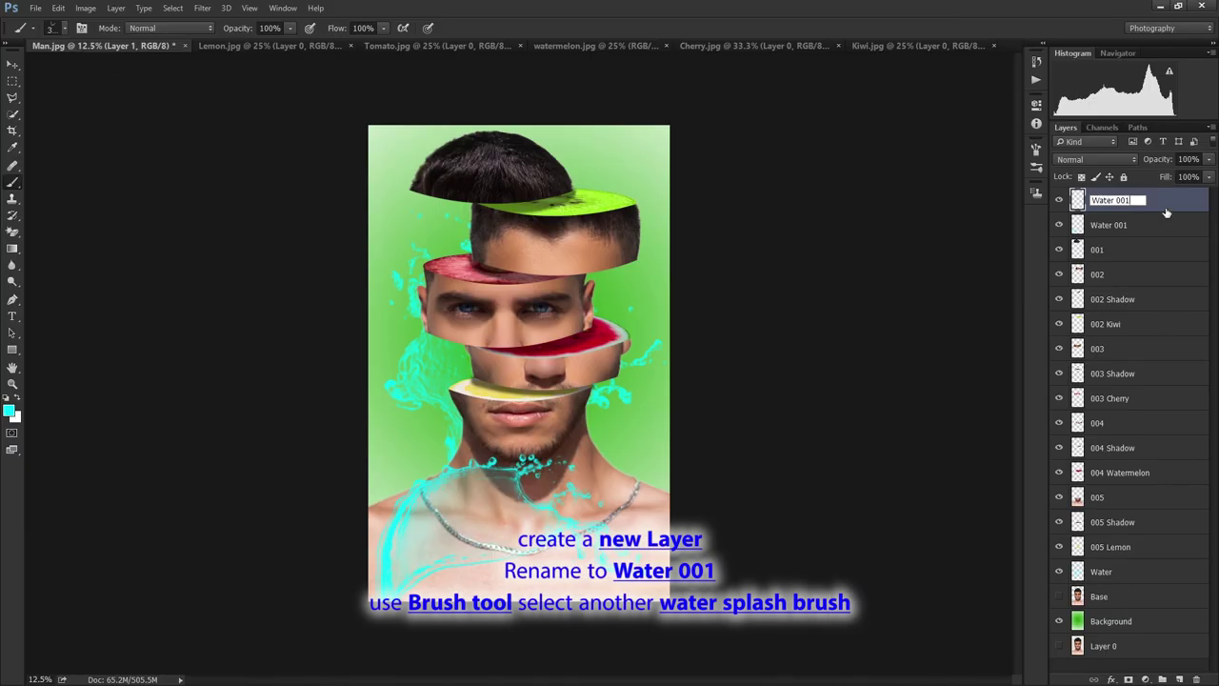
key(Return)
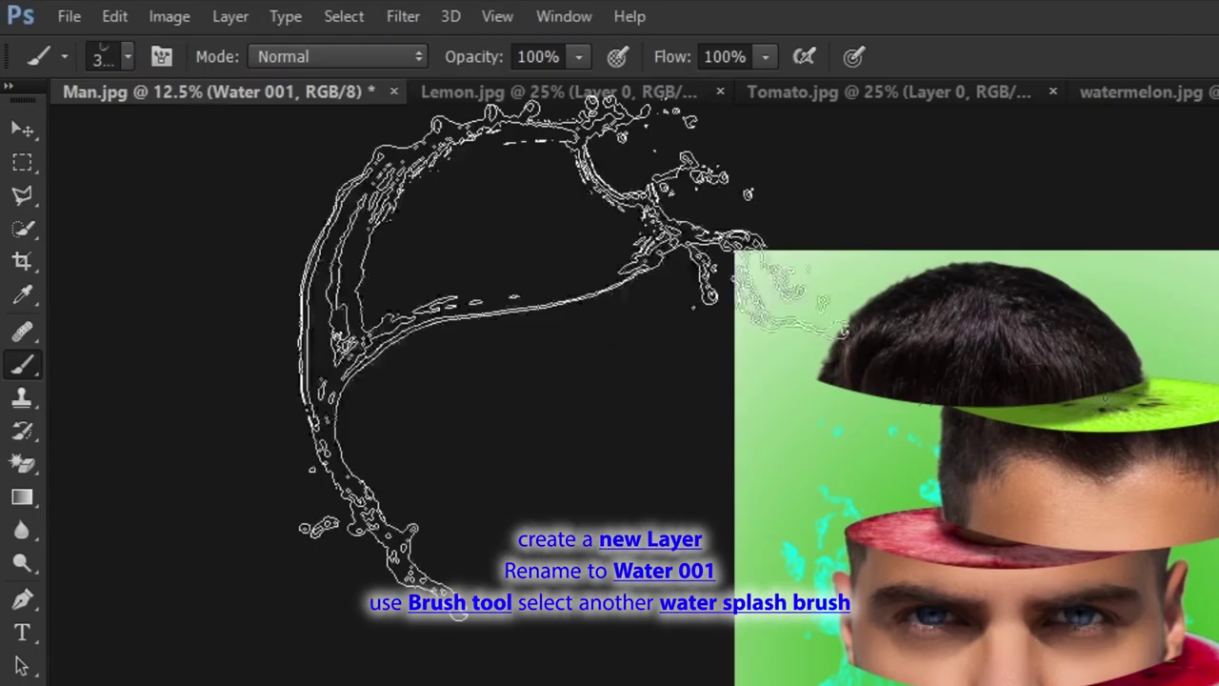
click(129, 57)
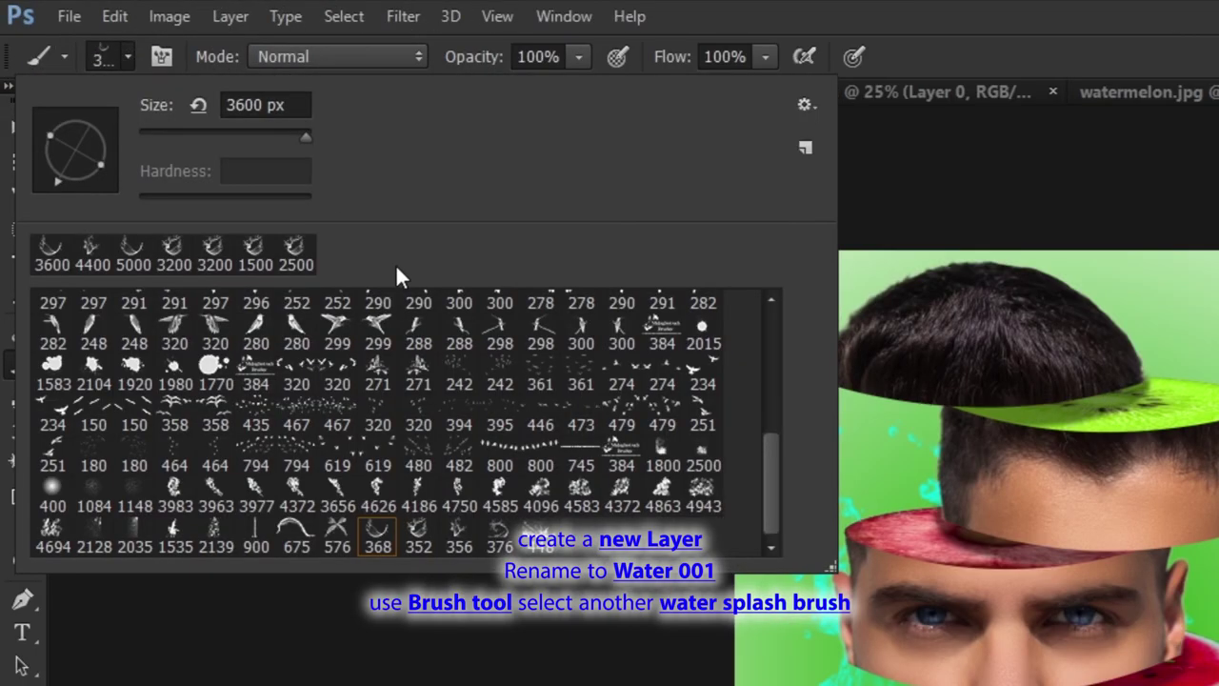
click(424, 543)
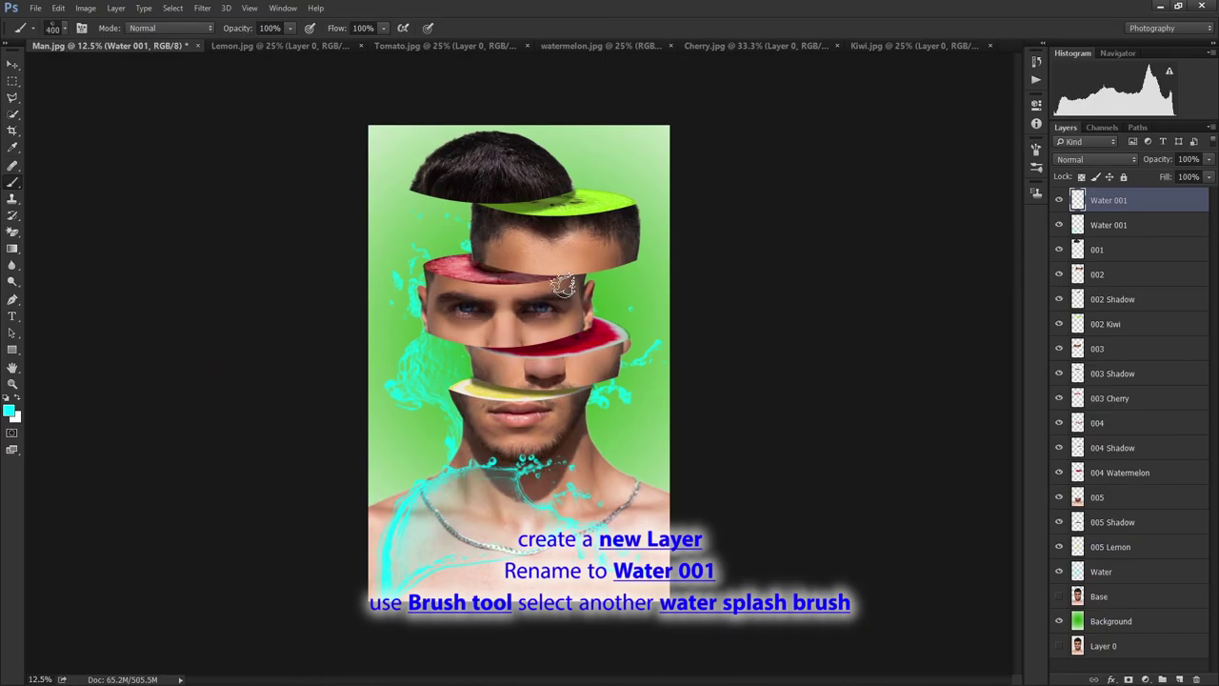
key(bracketright)
key(bracketright)
key(bracketright)
key(bracketright)
key(bracketright)
key(bracketright)
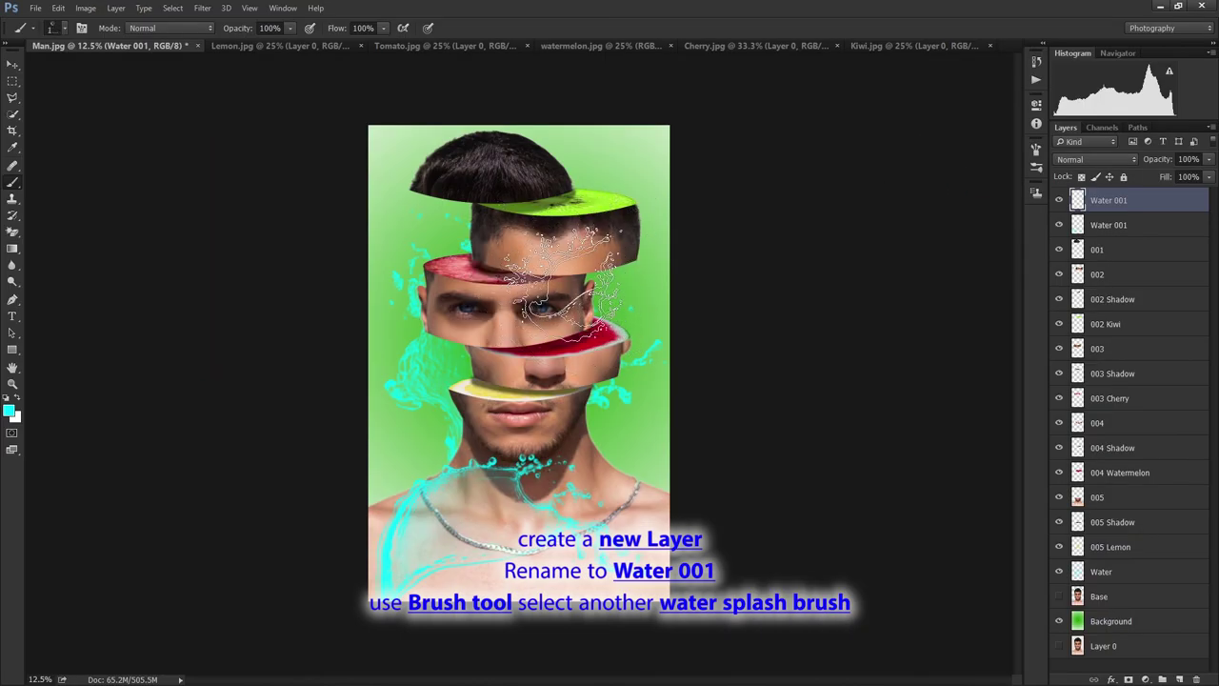
right_click(580, 182)
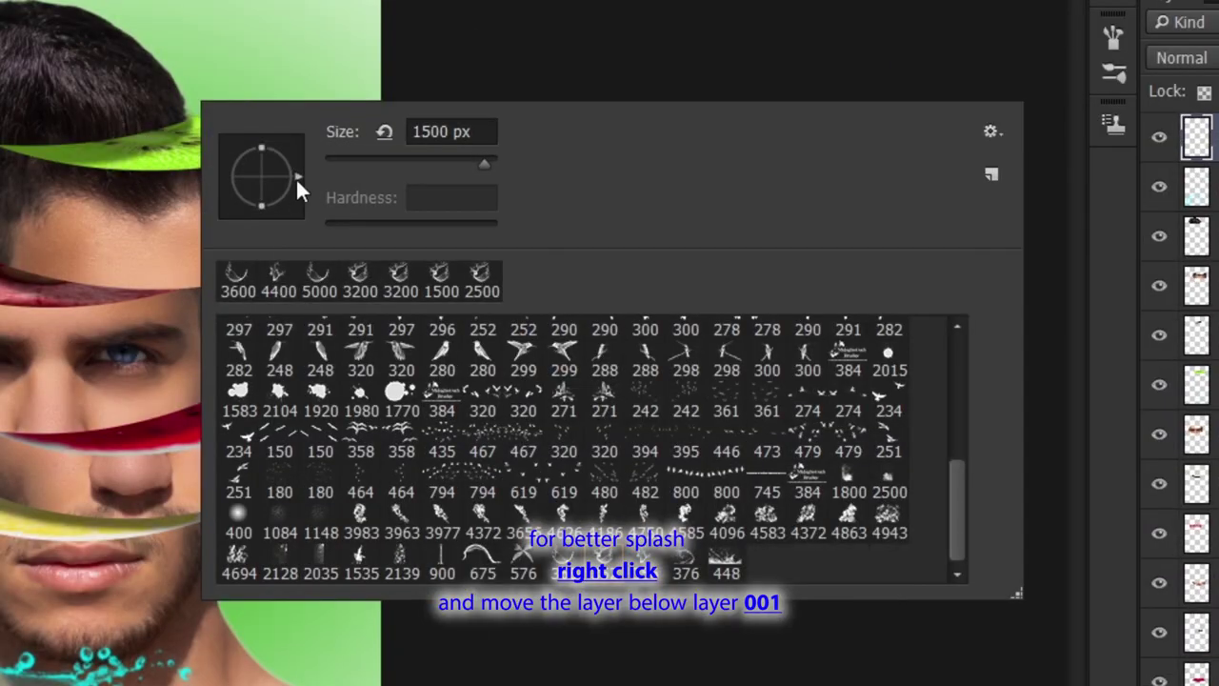
drag(297, 177, 288, 152)
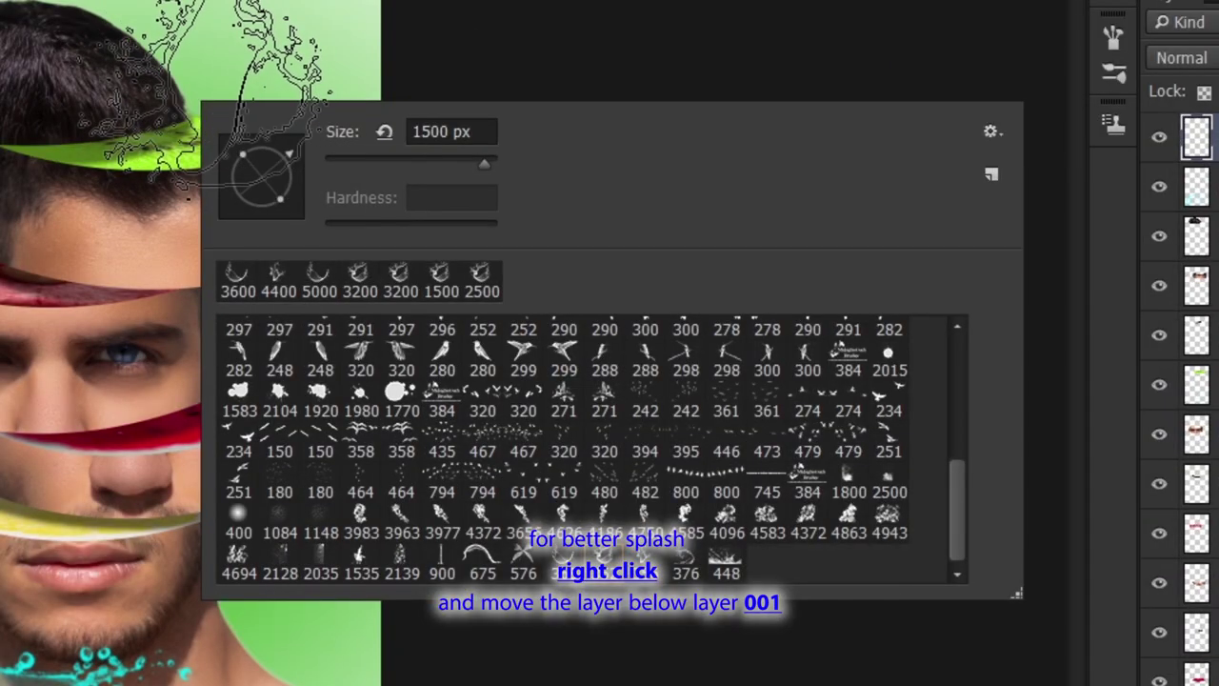
key(Return)
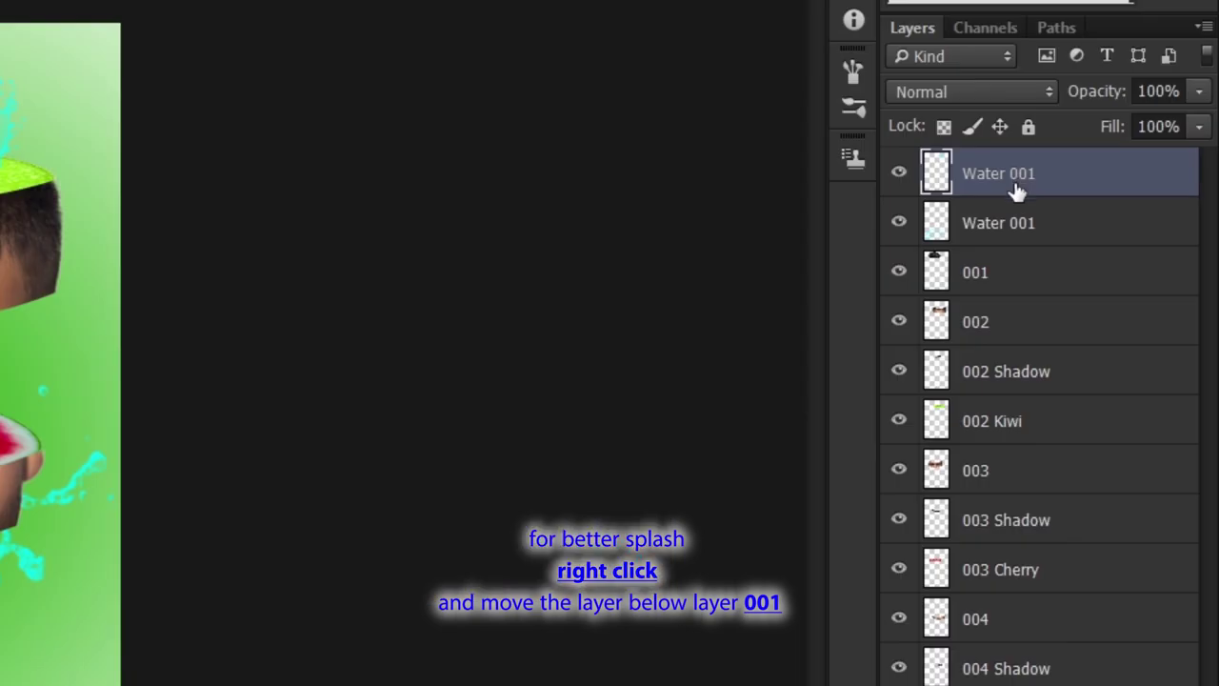
drag(1116, 204, 1118, 265)
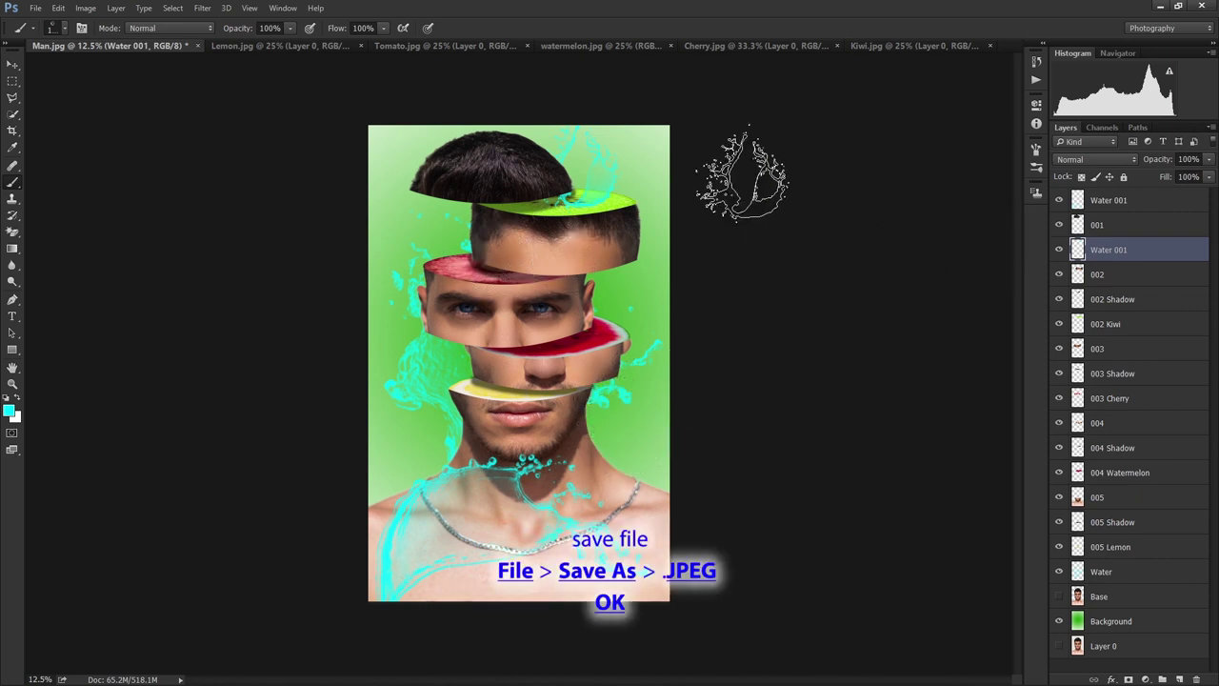
Save the composite as a JPEG named Photo Manipulation Done with the default JPEG options.
click(35, 8)
click(57, 157)
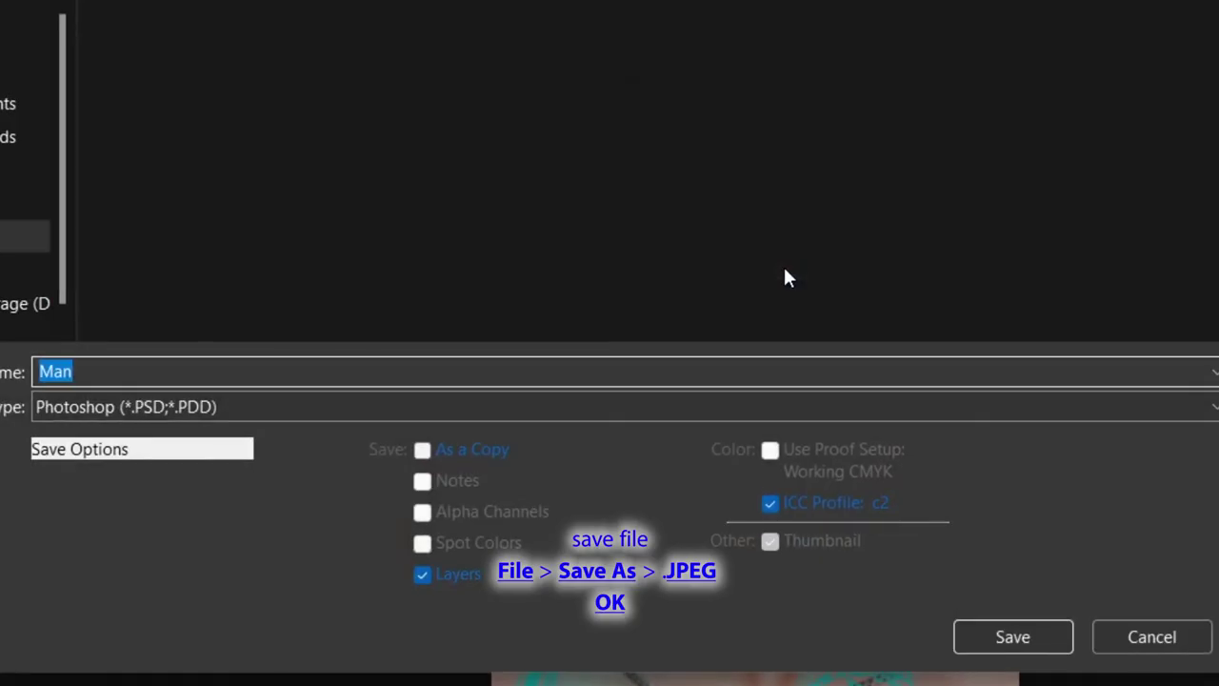
click(305, 407)
click(286, 634)
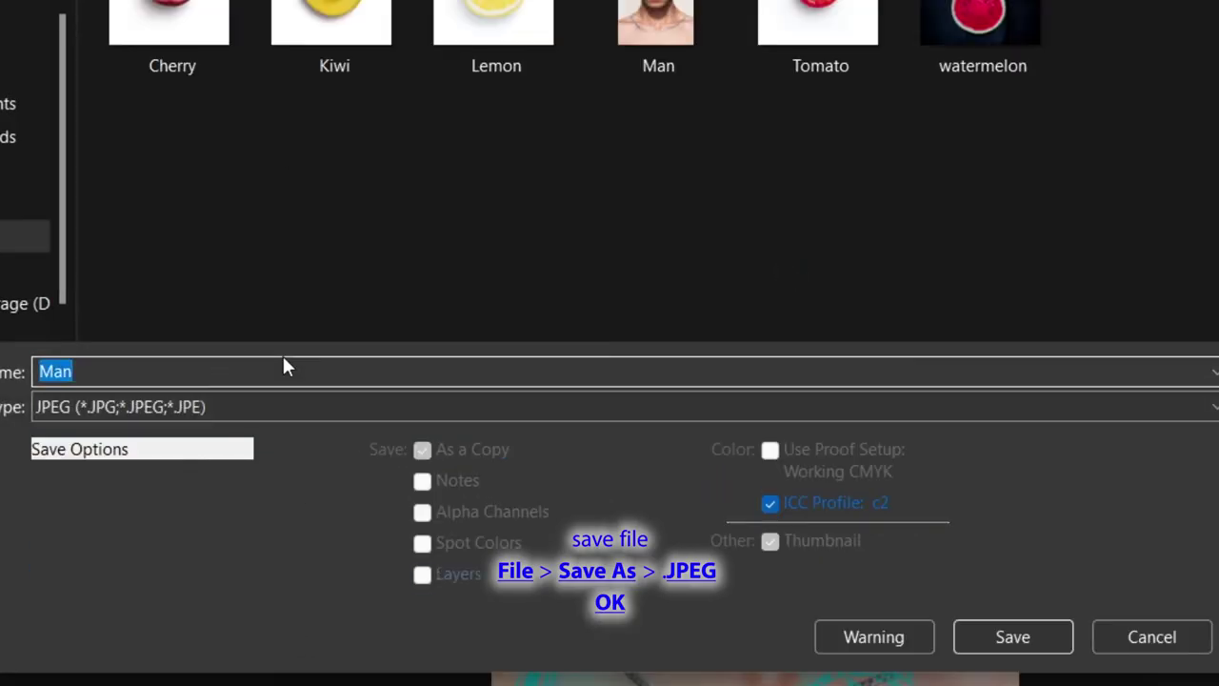
text(Photo Manipulation Done)
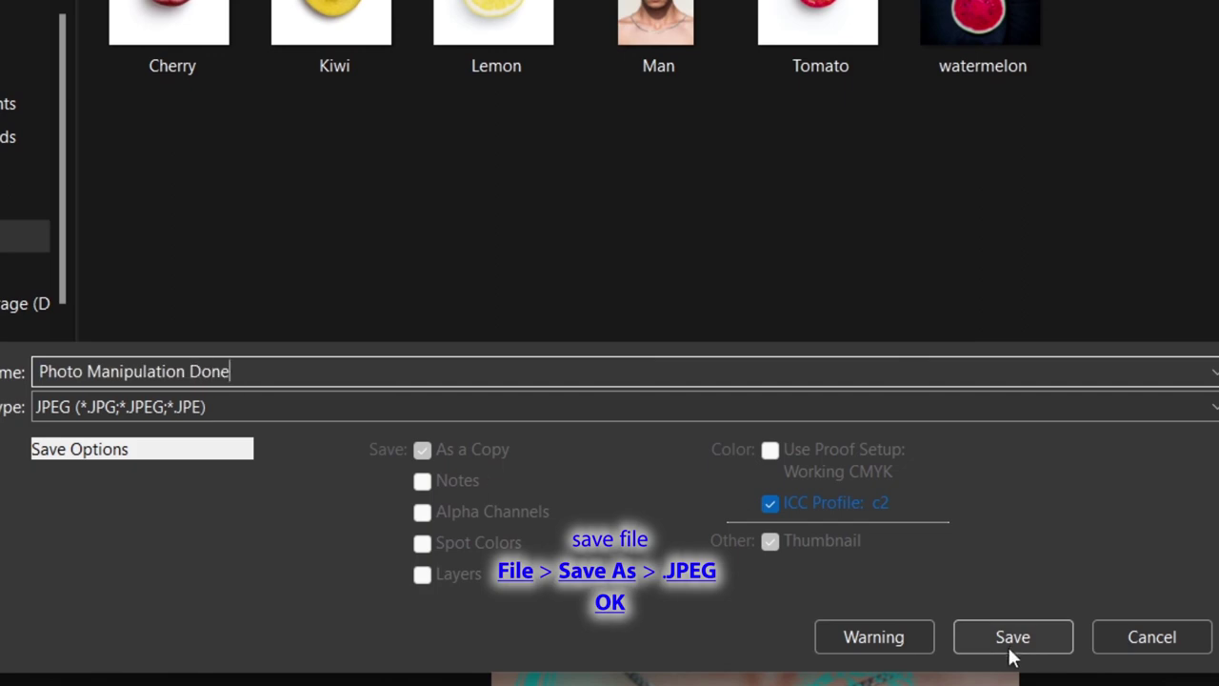
click(1010, 646)
click(690, 171)
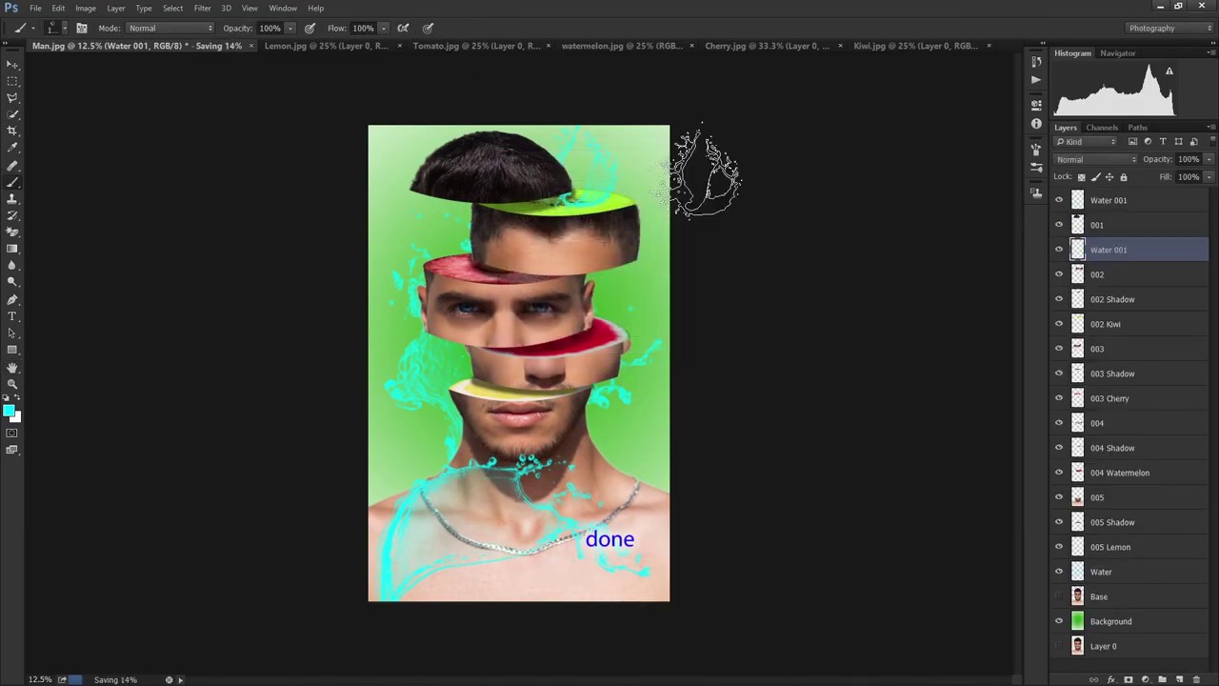